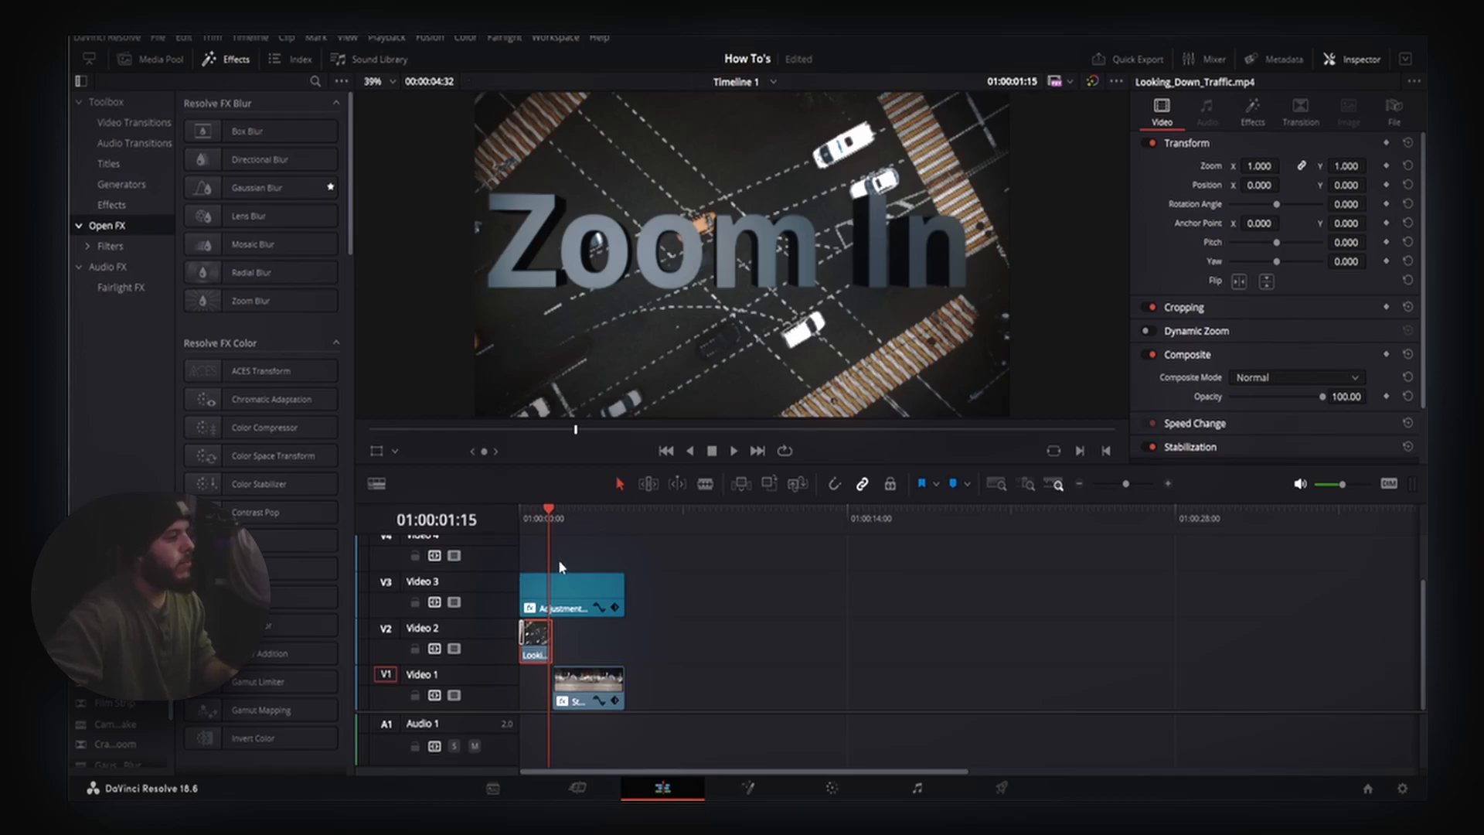
Step: Play the timeline from its start through the Zoom In title and into the street view shot
drag(550, 512, 518, 516)
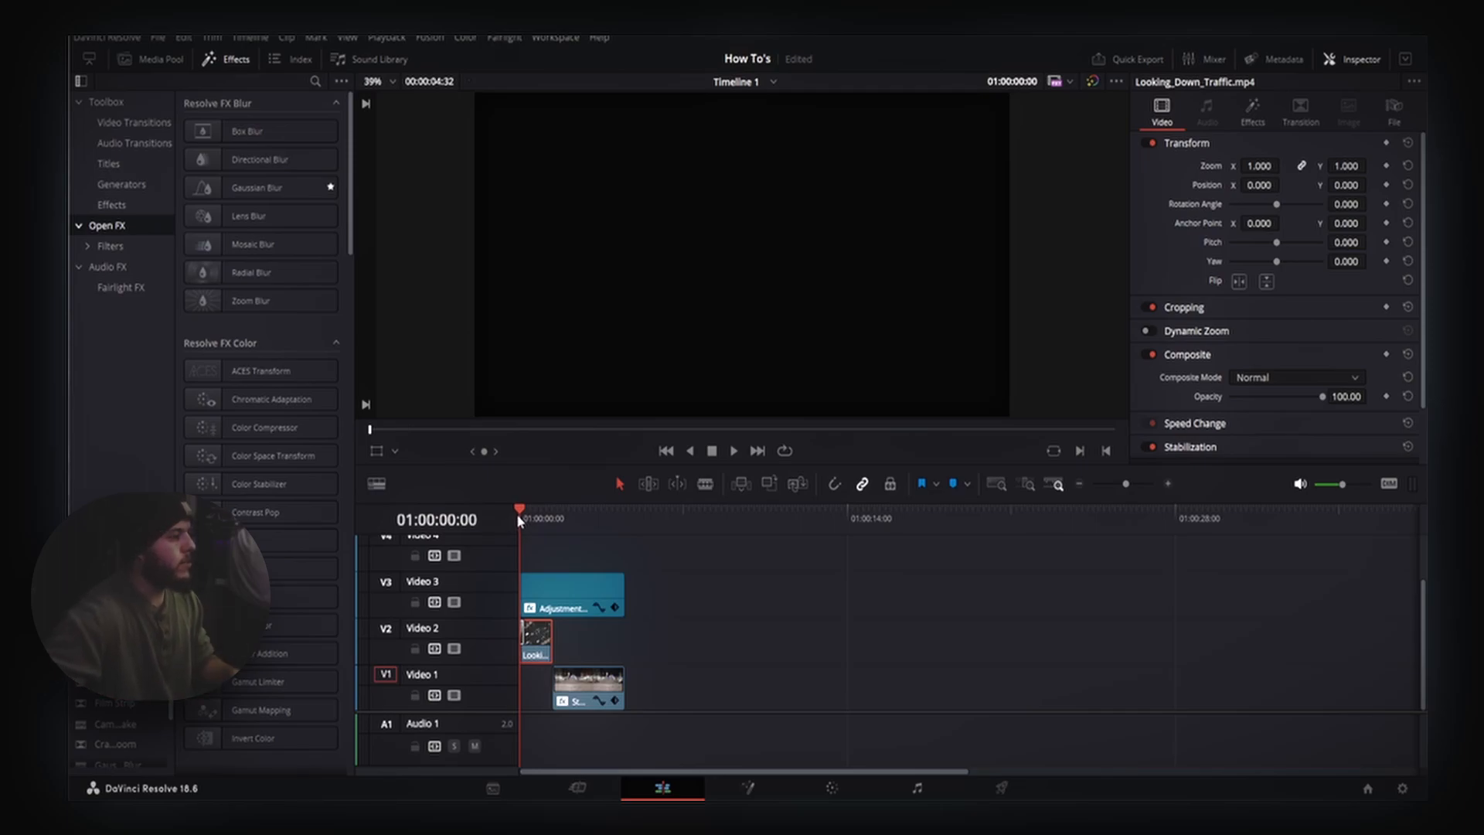
key(space)
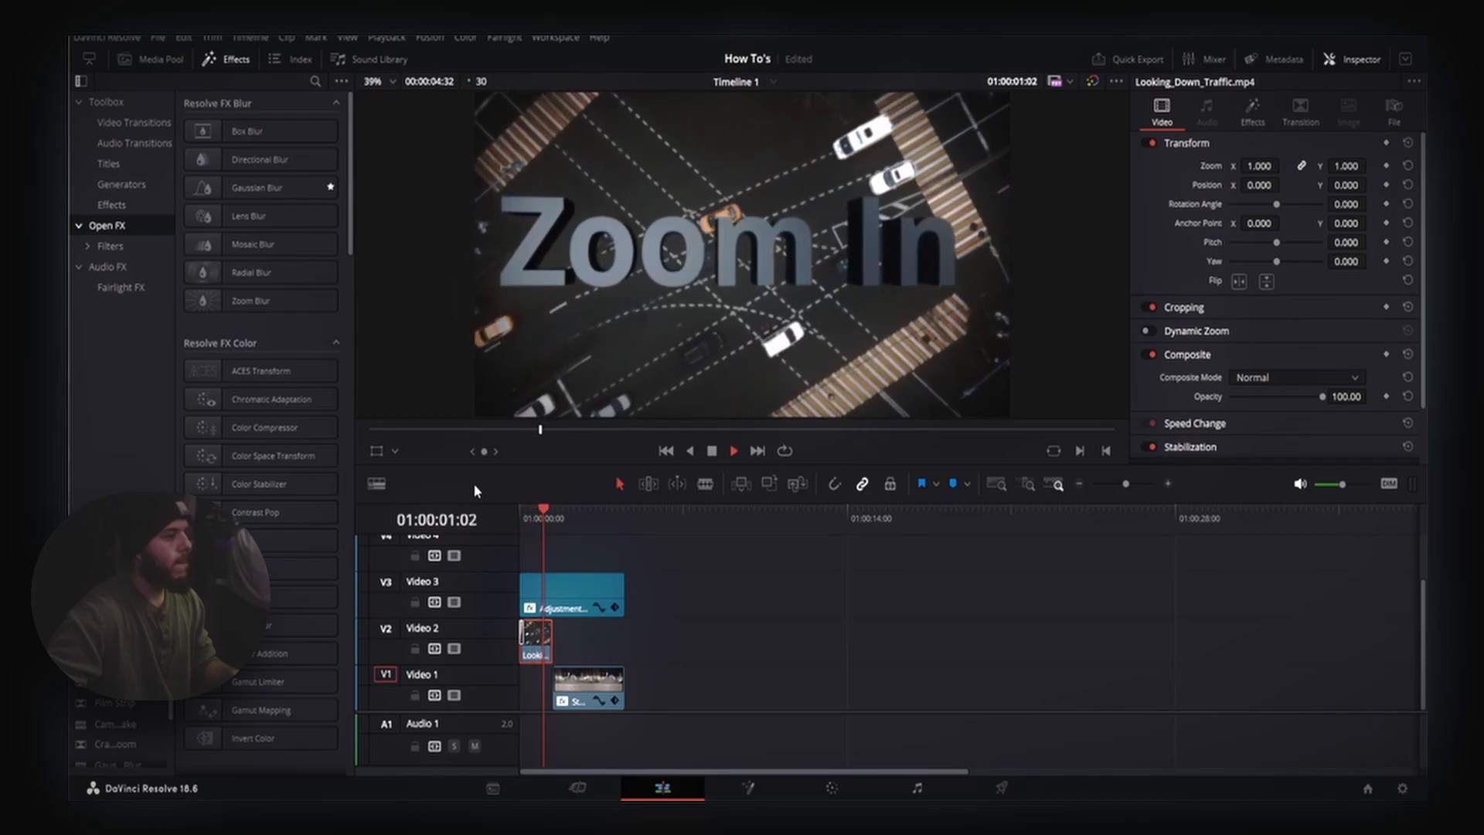
key(space)
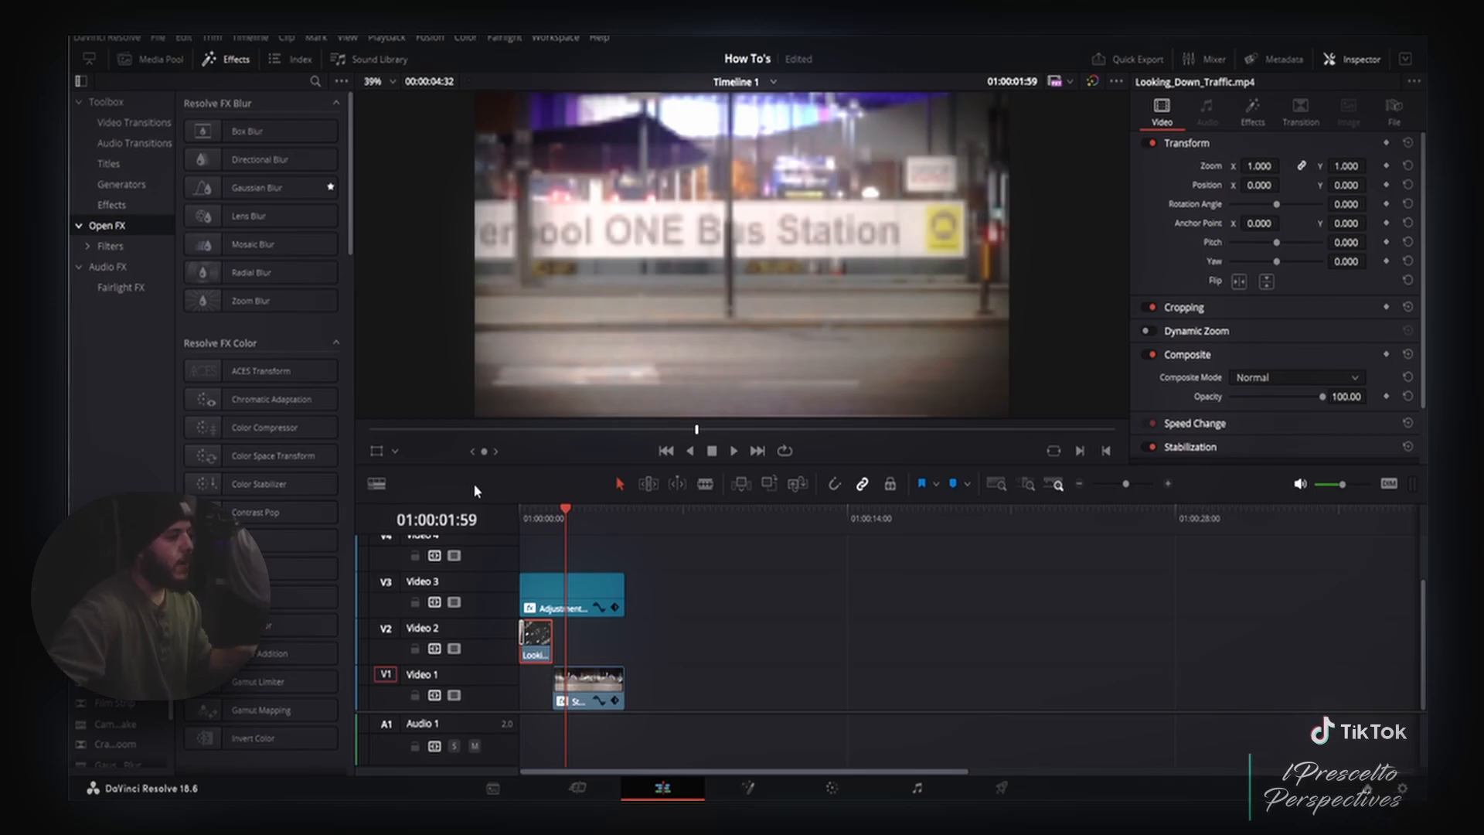
drag(562, 522, 531, 516)
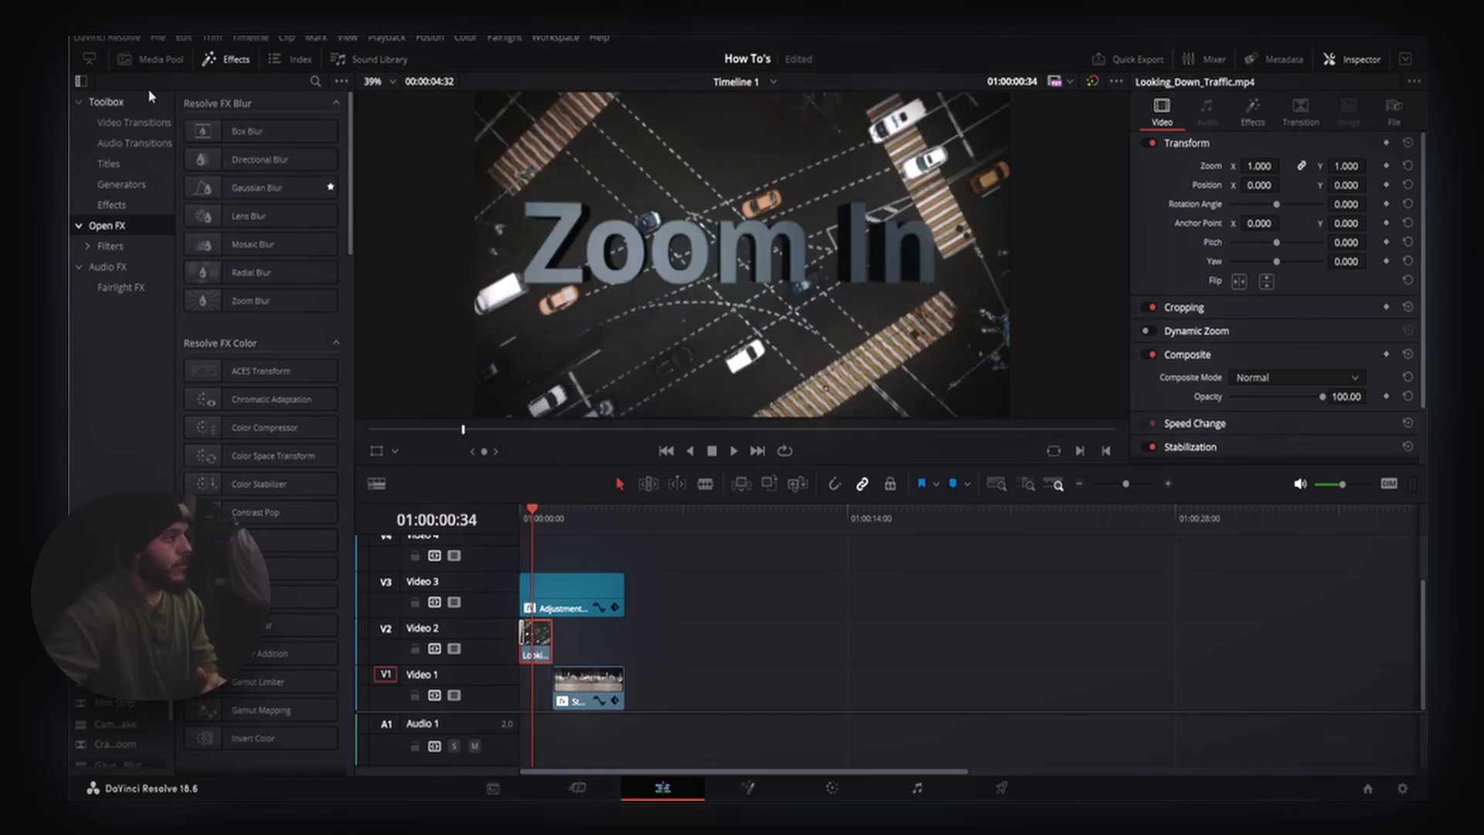
Step: Show the media pool, select the Street_View.mp4 clip on Video 1 and scrub through it
click(151, 59)
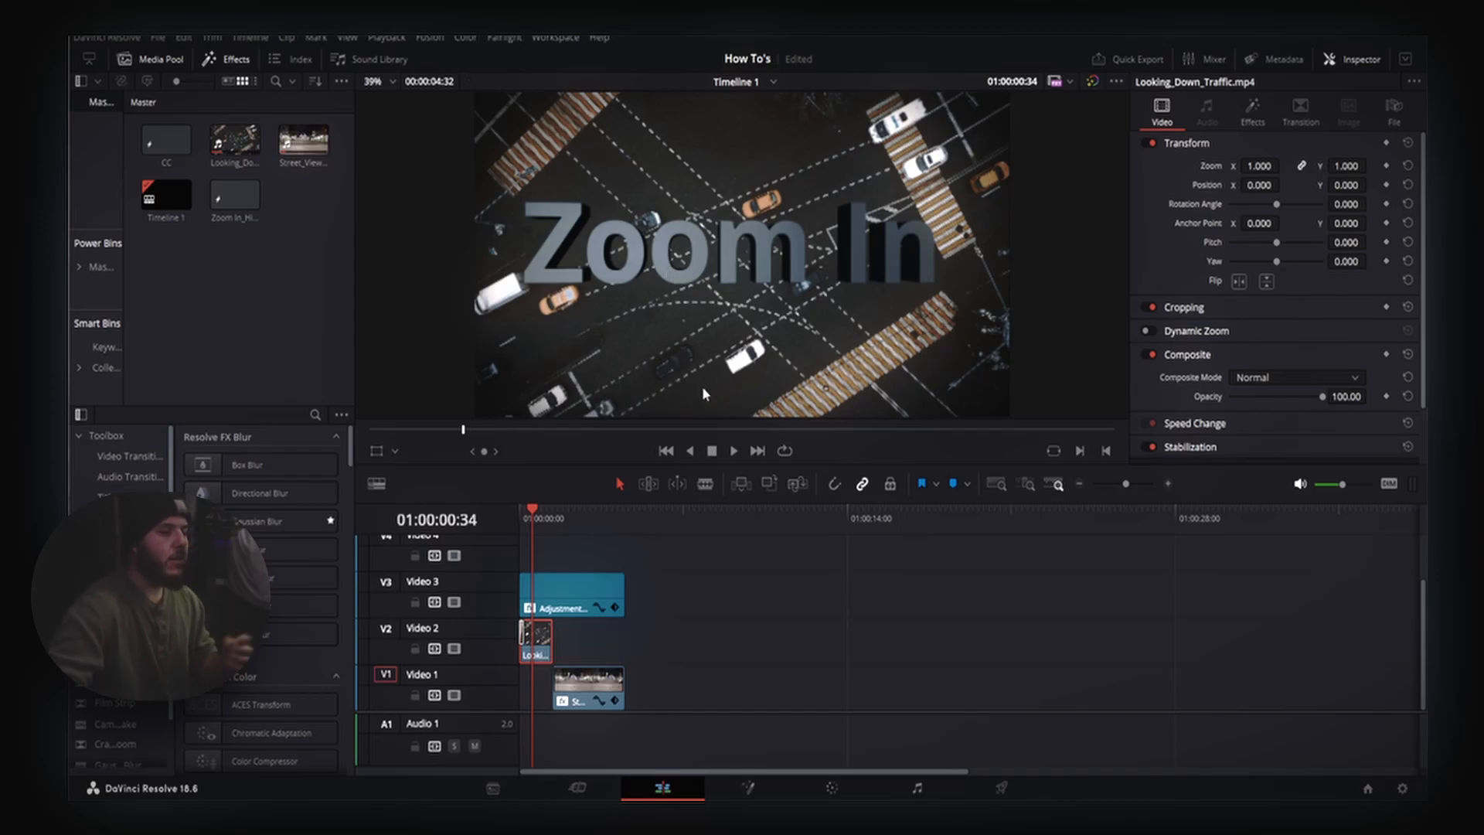
drag(532, 536, 585, 515)
click(597, 684)
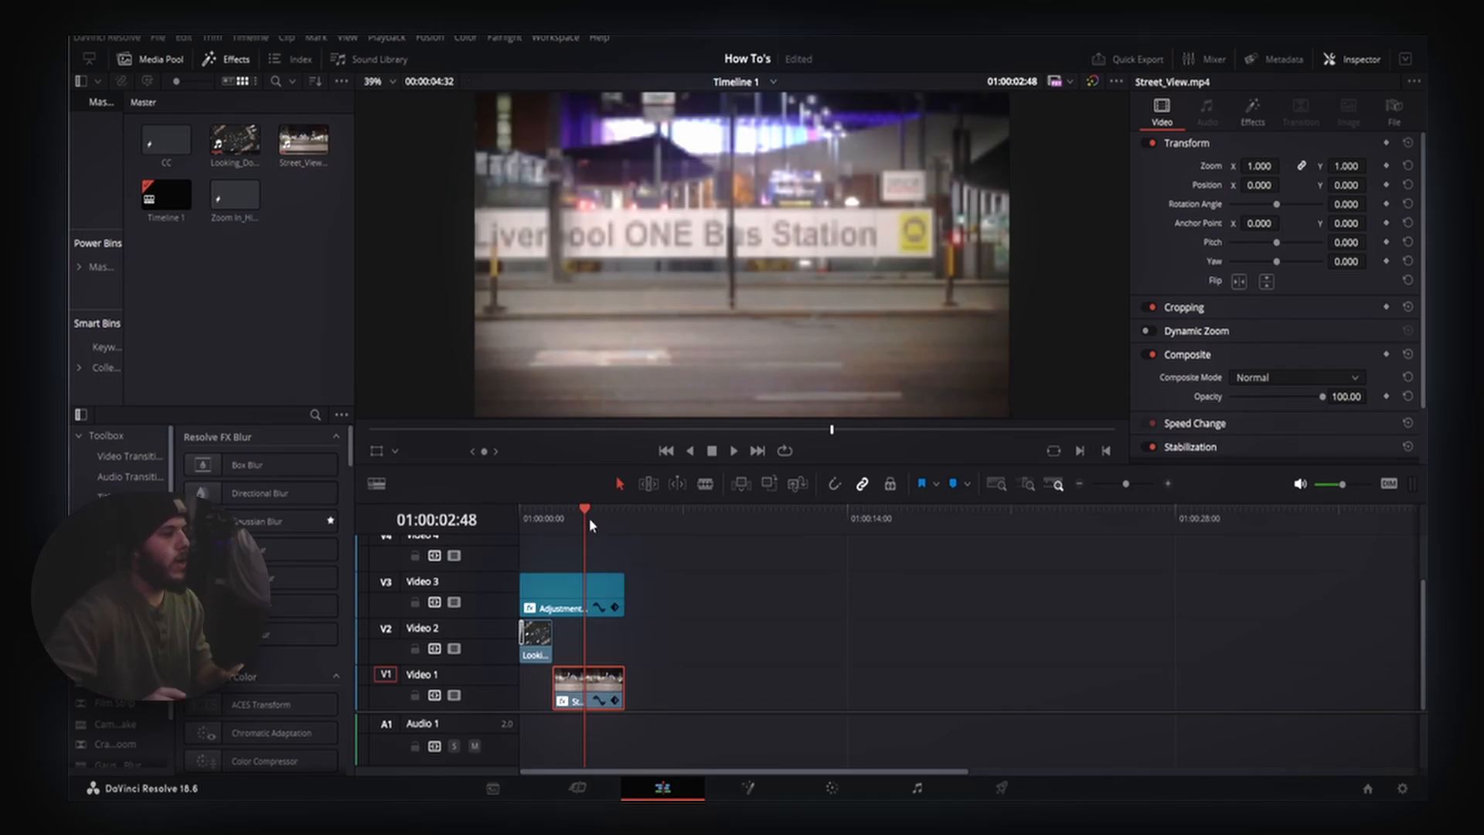
mouse_move(555, 530)
mouse_down()
mouse_move(576, 525)
mouse_move(539, 527)
mouse_move(579, 524)
mouse_move(562, 528)
mouse_up()
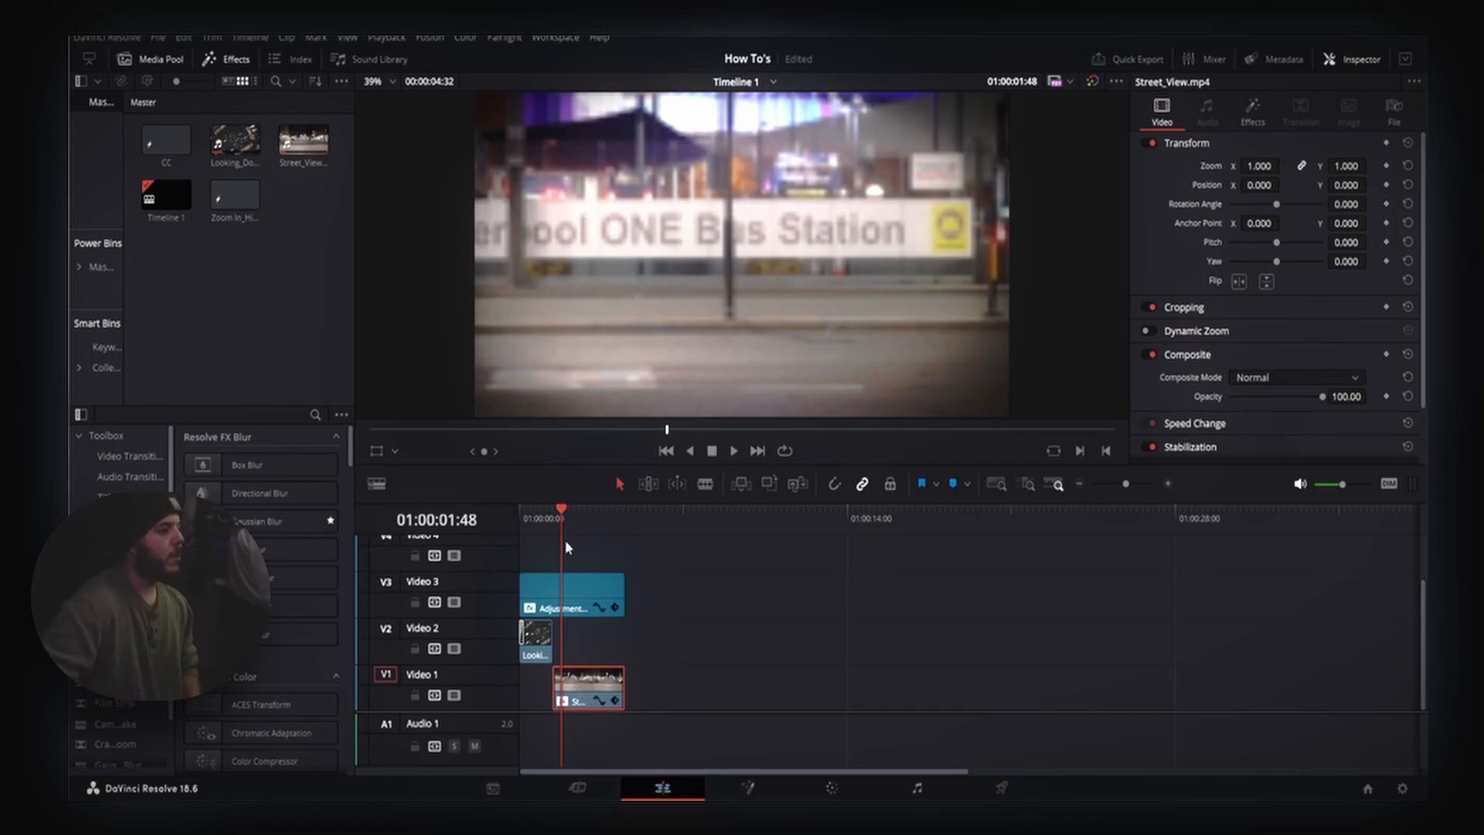
drag(564, 509, 572, 515)
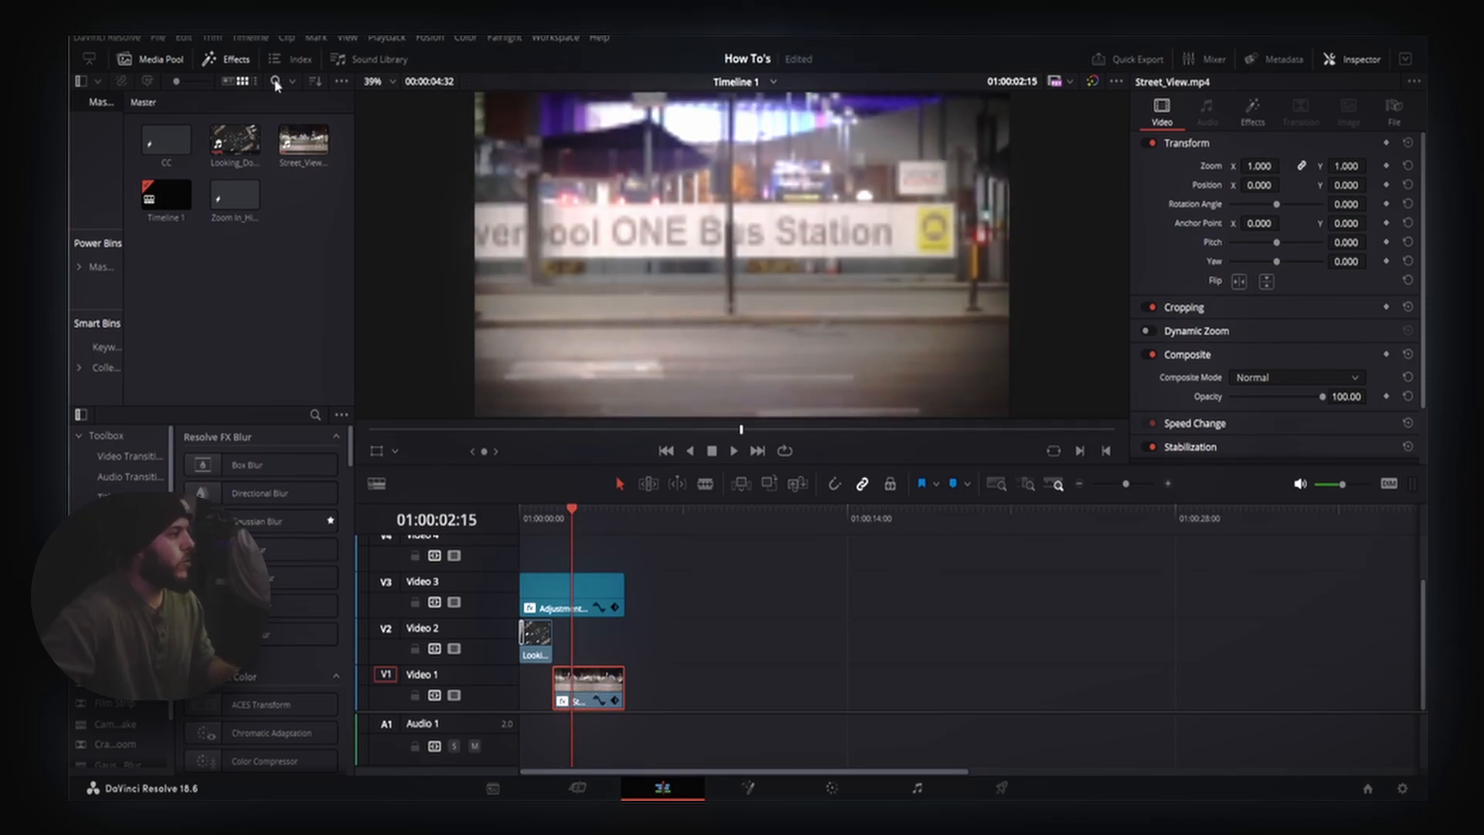
Step: Compare the street view picture with the Video 3 adjustment track disabled and enabled
click(170, 59)
click(171, 59)
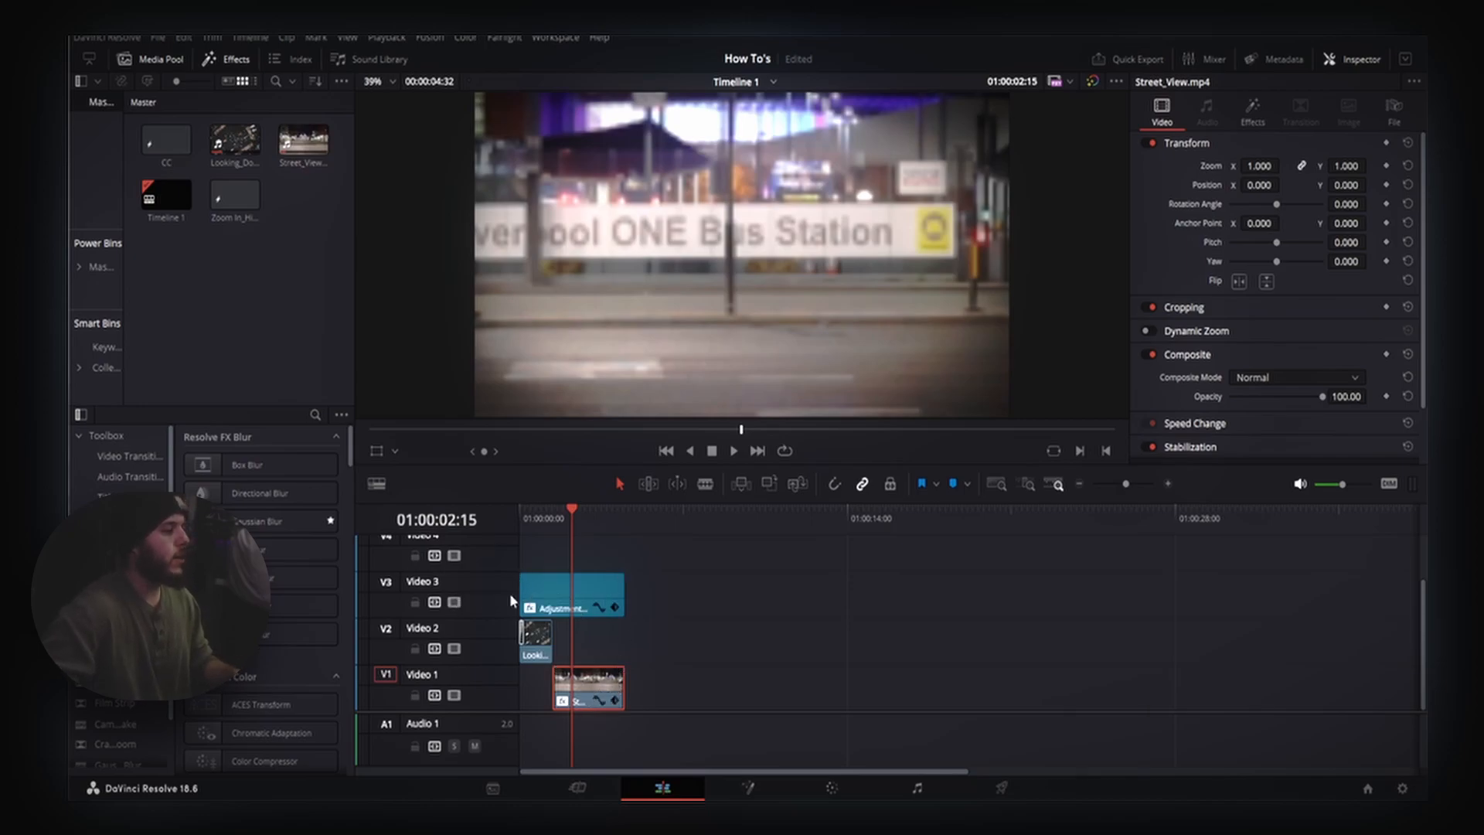
click(453, 602)
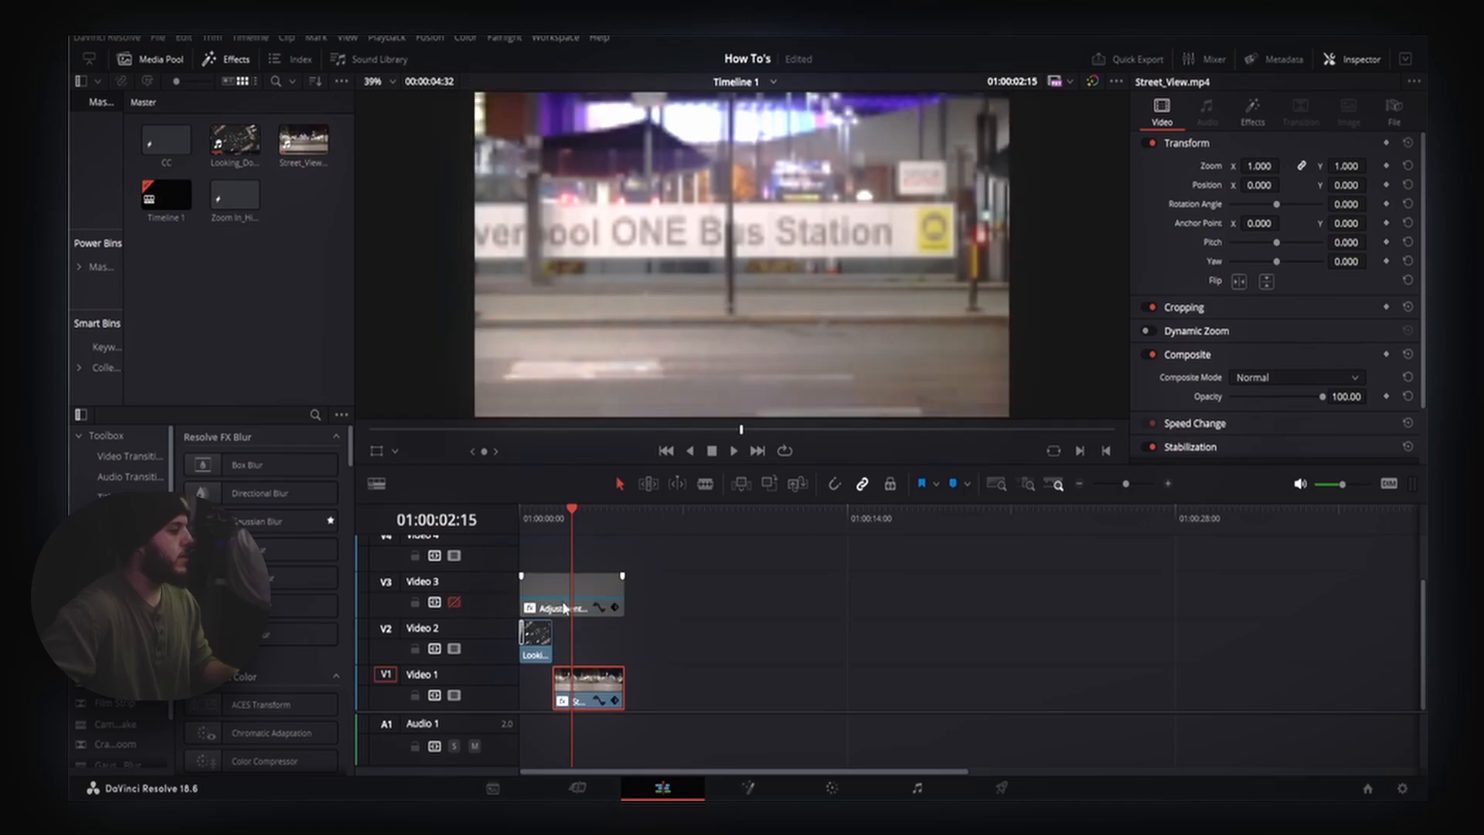
click(453, 602)
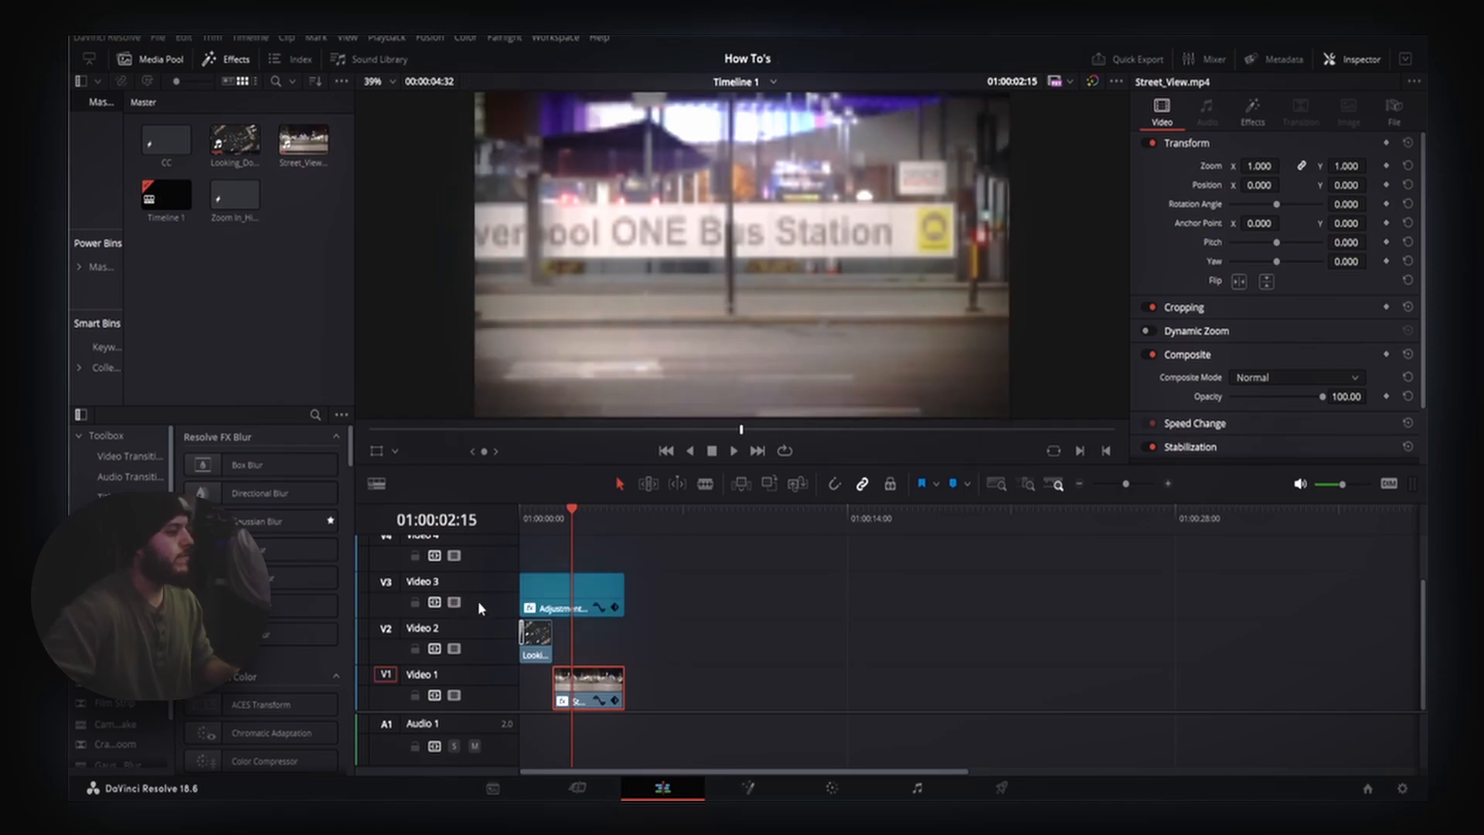
Step: Convert the Street_View.mp4 clip on Video 1 into a new Fusion clip and open it on the Fusion page
right_click(595, 682)
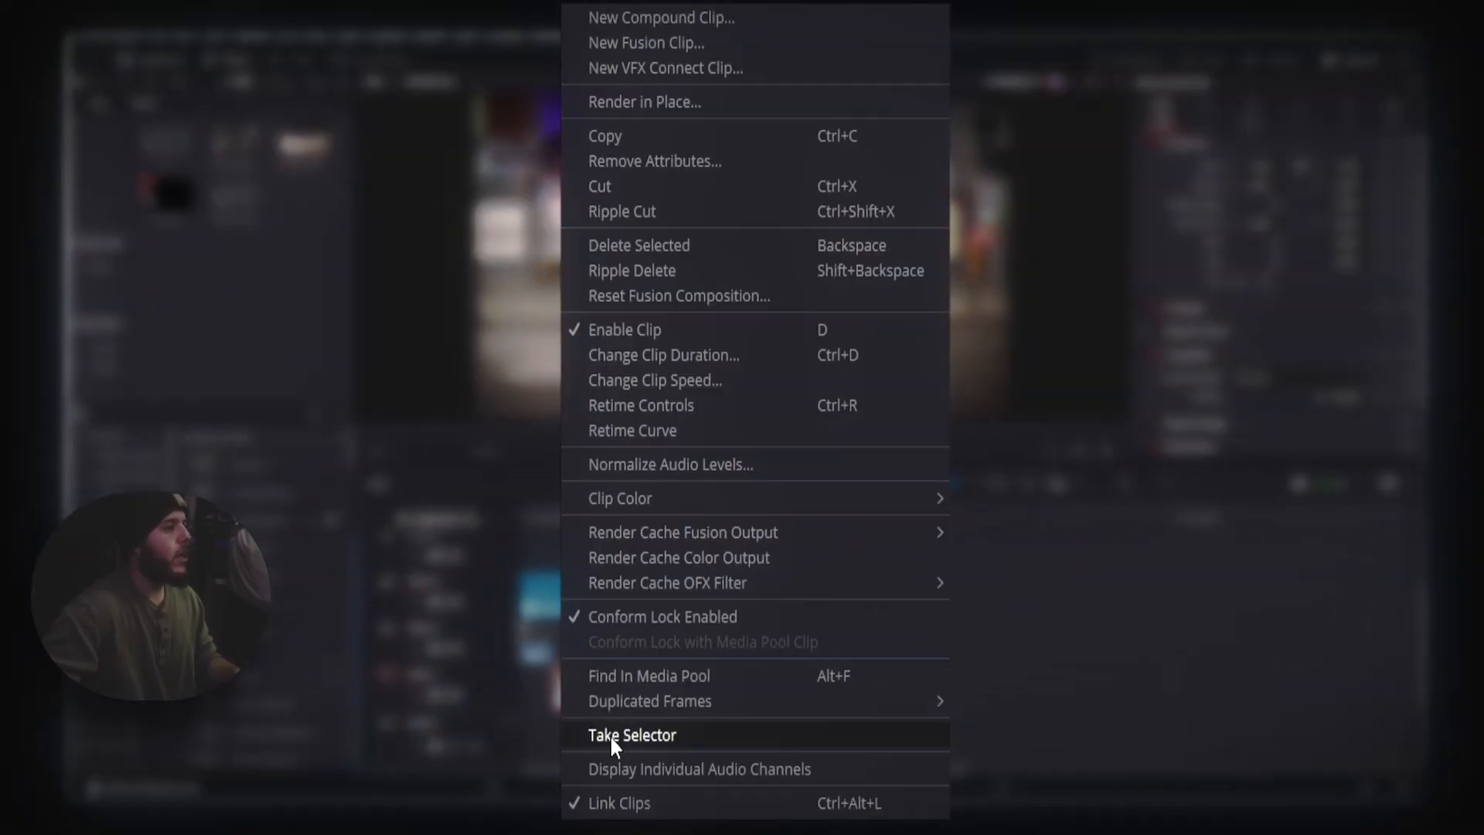
click(714, 43)
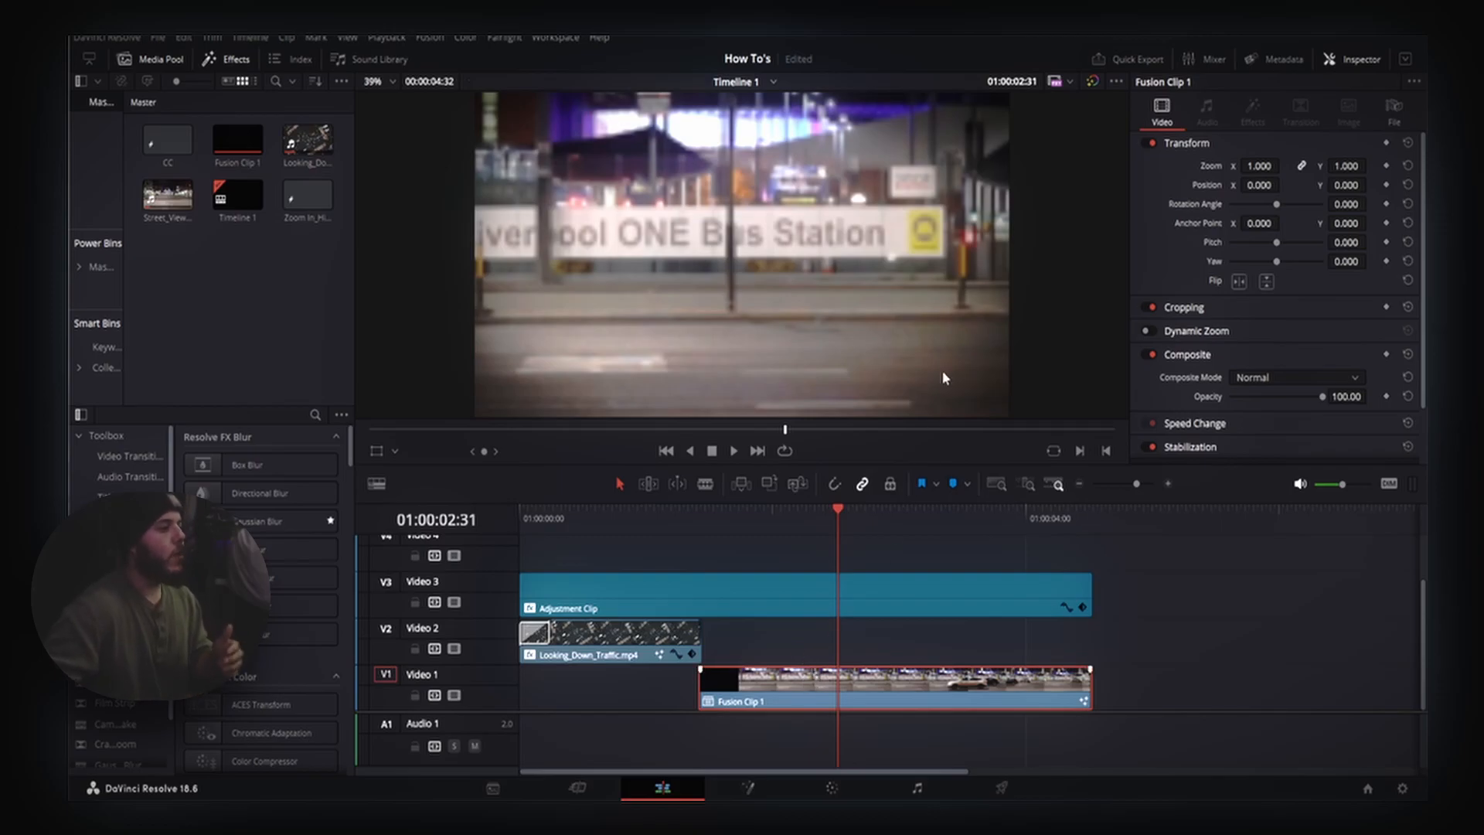
key(shift+5)
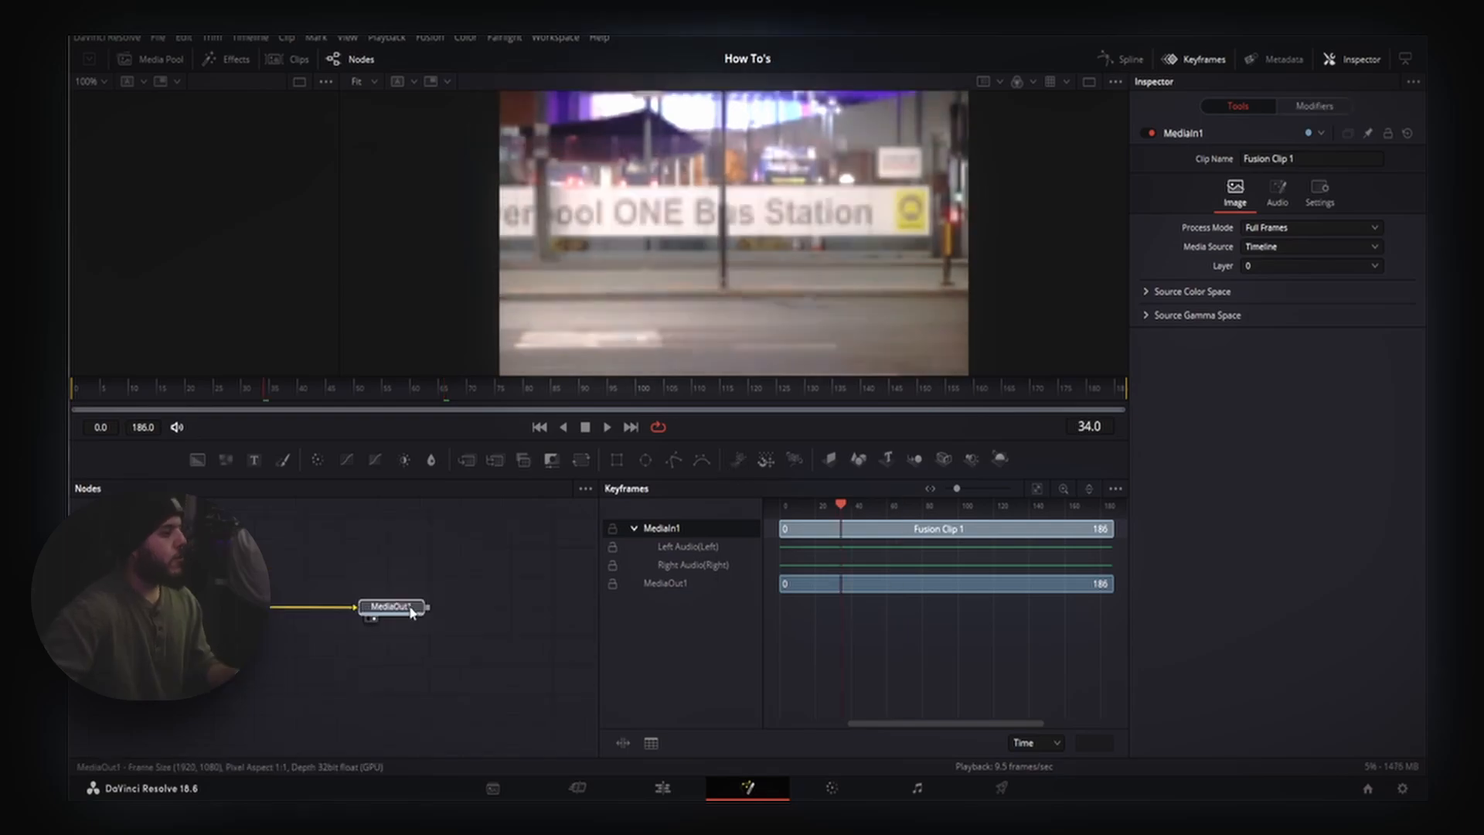
Step: Move MediaOut1 farther from MediaIn1 and insert a Merge node on the connection between them
click(410, 608)
drag(402, 607, 496, 607)
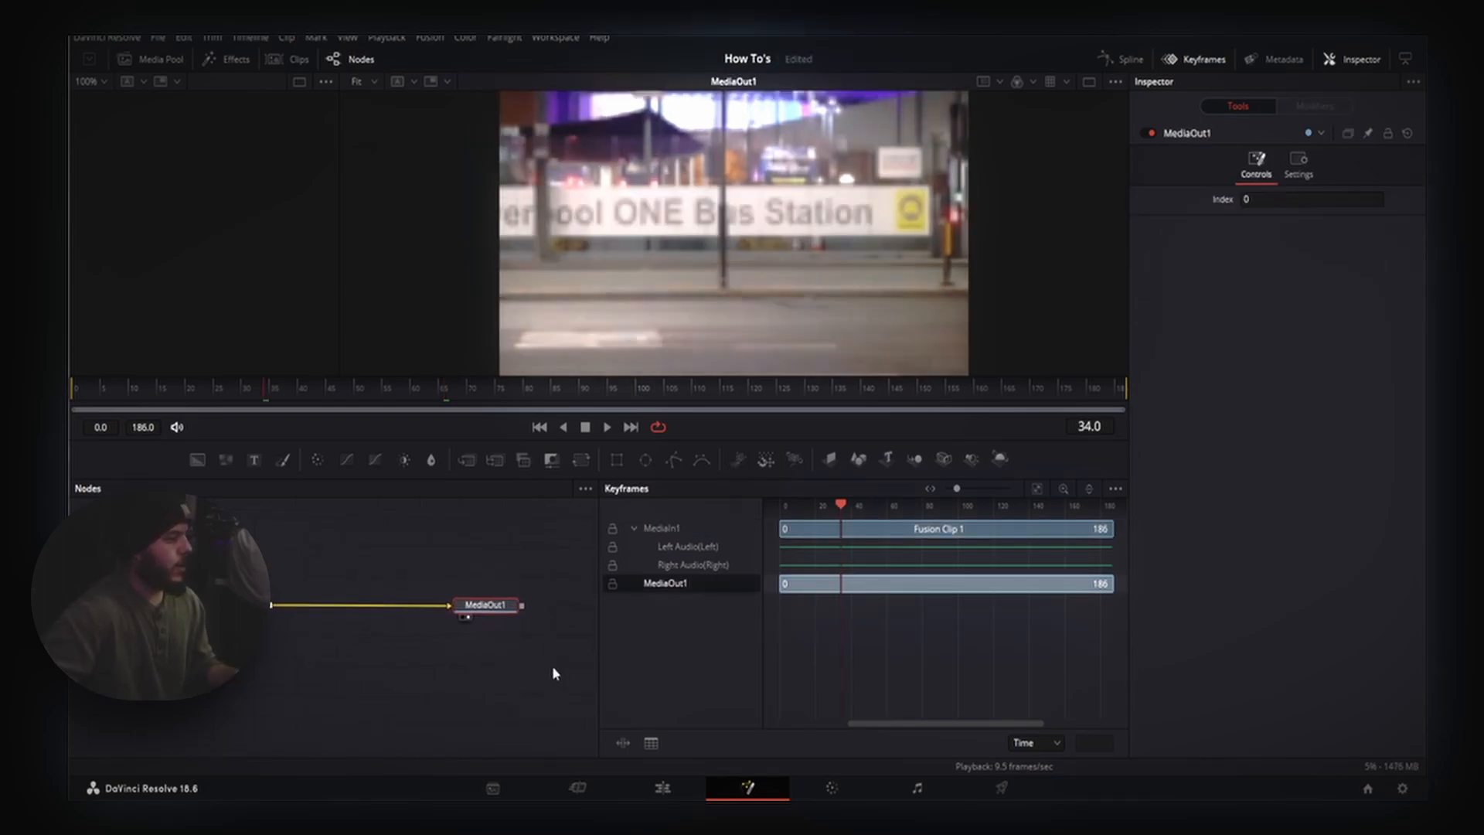
click(236, 605)
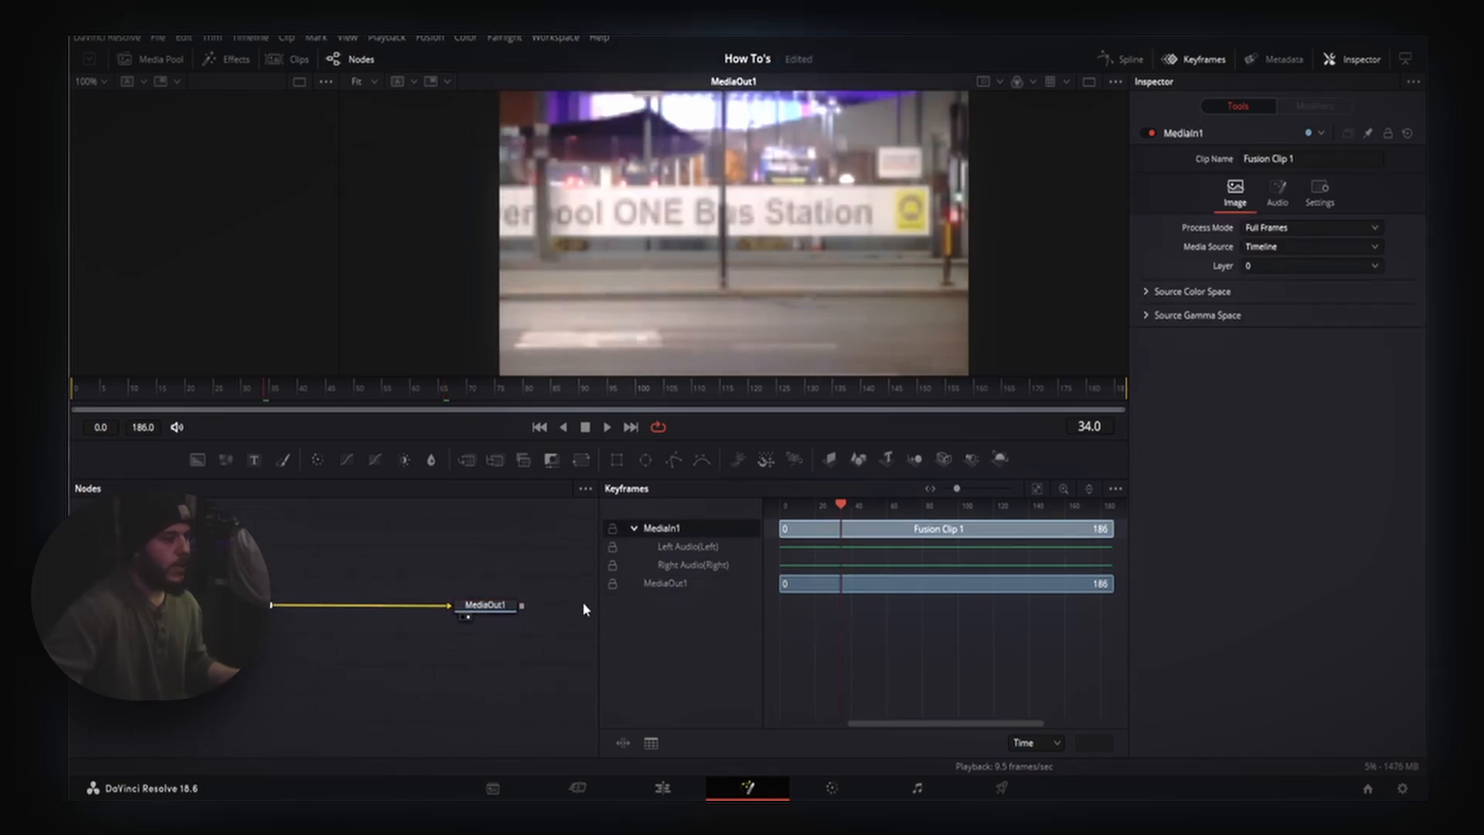
click(470, 458)
drag(328, 607, 361, 608)
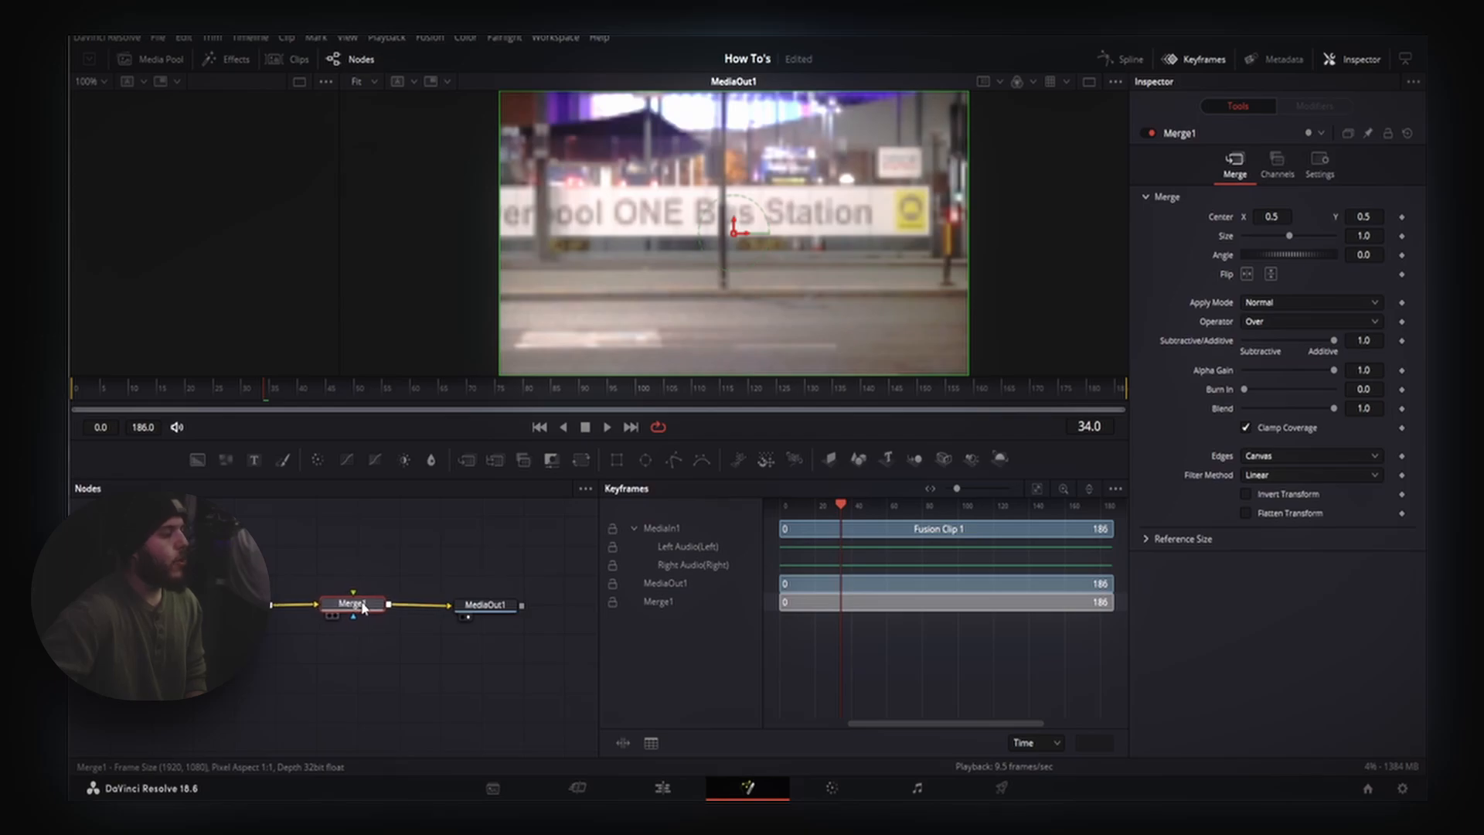
Step: Add Text 3D, Merge 3D and Renderer 3D nodes, chained in that order and separate from the media nodes
click(327, 670)
click(356, 610)
click(391, 678)
drag(397, 667, 383, 634)
click(352, 570)
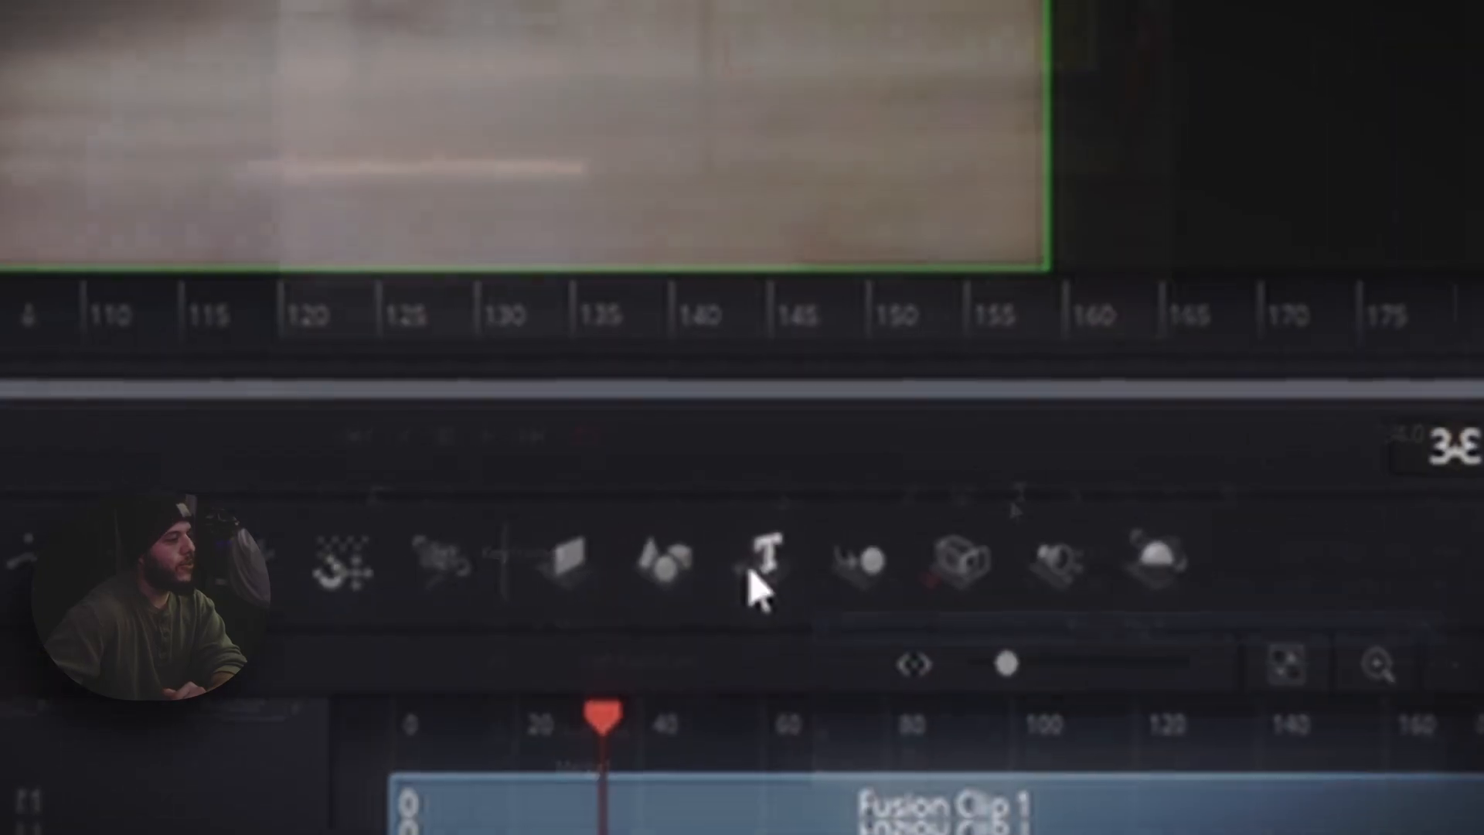
click(750, 578)
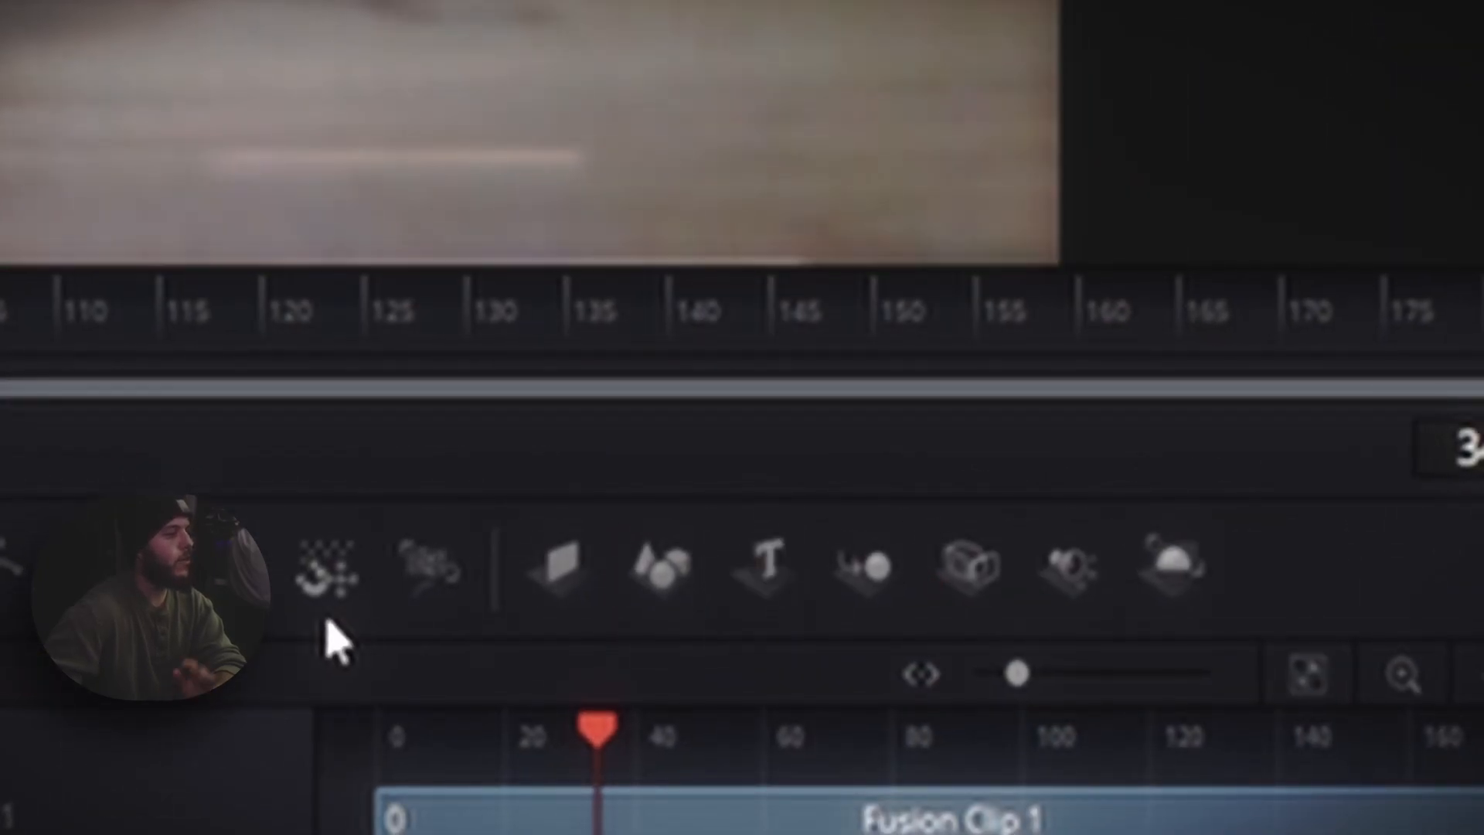
click(864, 584)
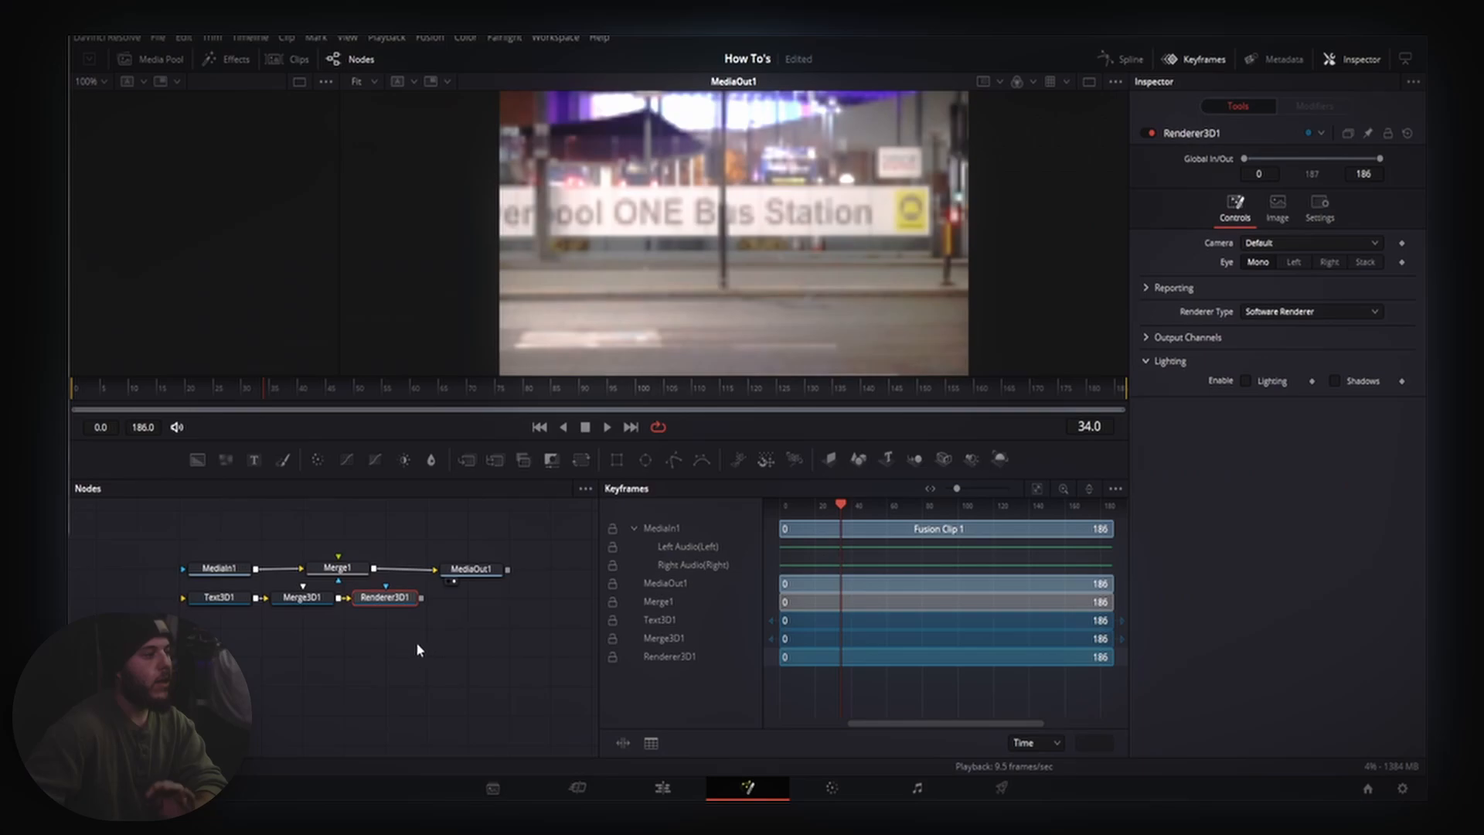
Step: Move the Text3D1, Merge3D1 and Renderer3D1 nodes together below the media row, and shift MediaOut1 slightly closer to Merge1
drag(499, 636, 163, 593)
drag(301, 597, 330, 642)
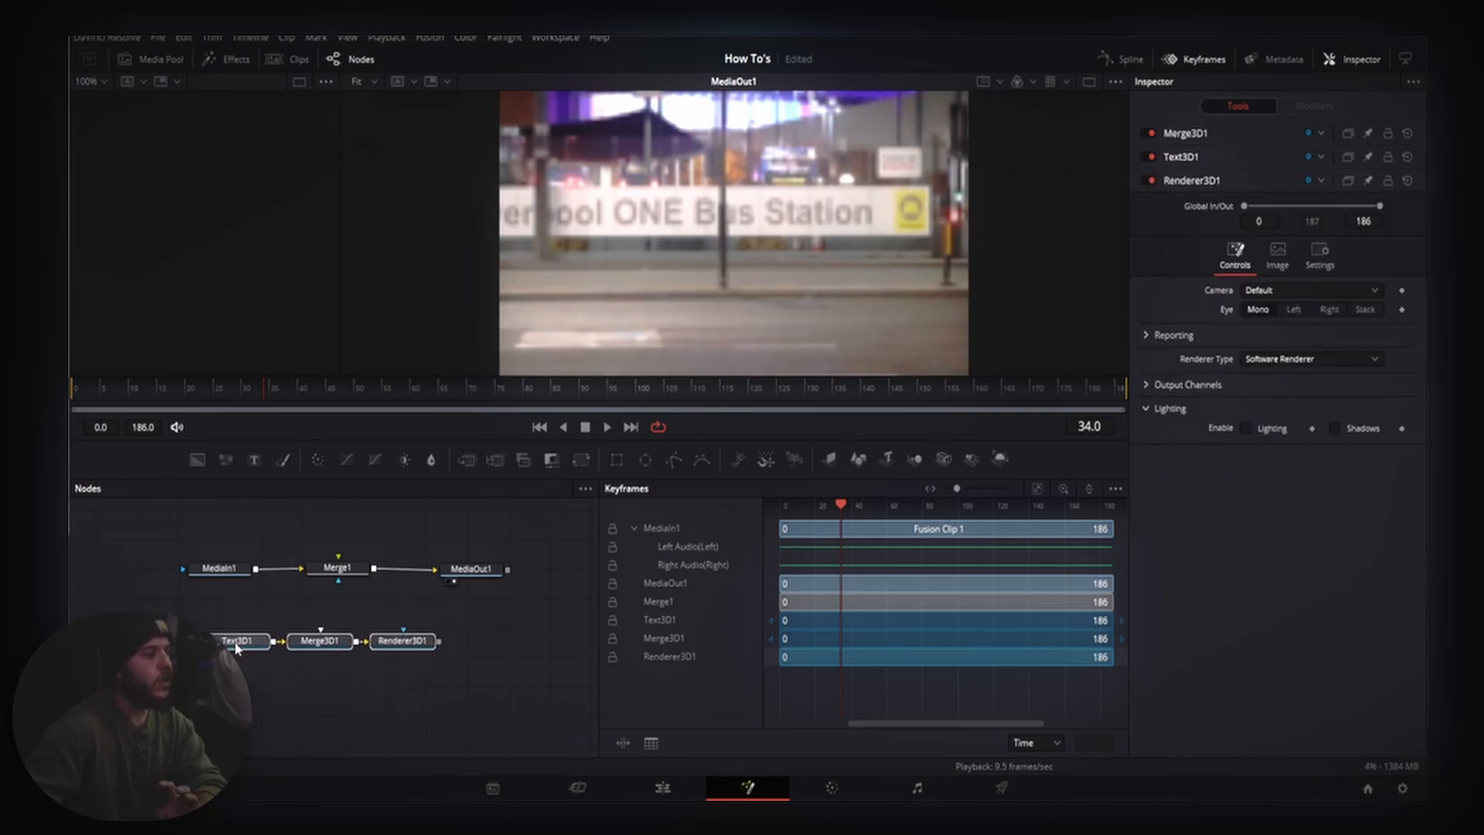
click(365, 708)
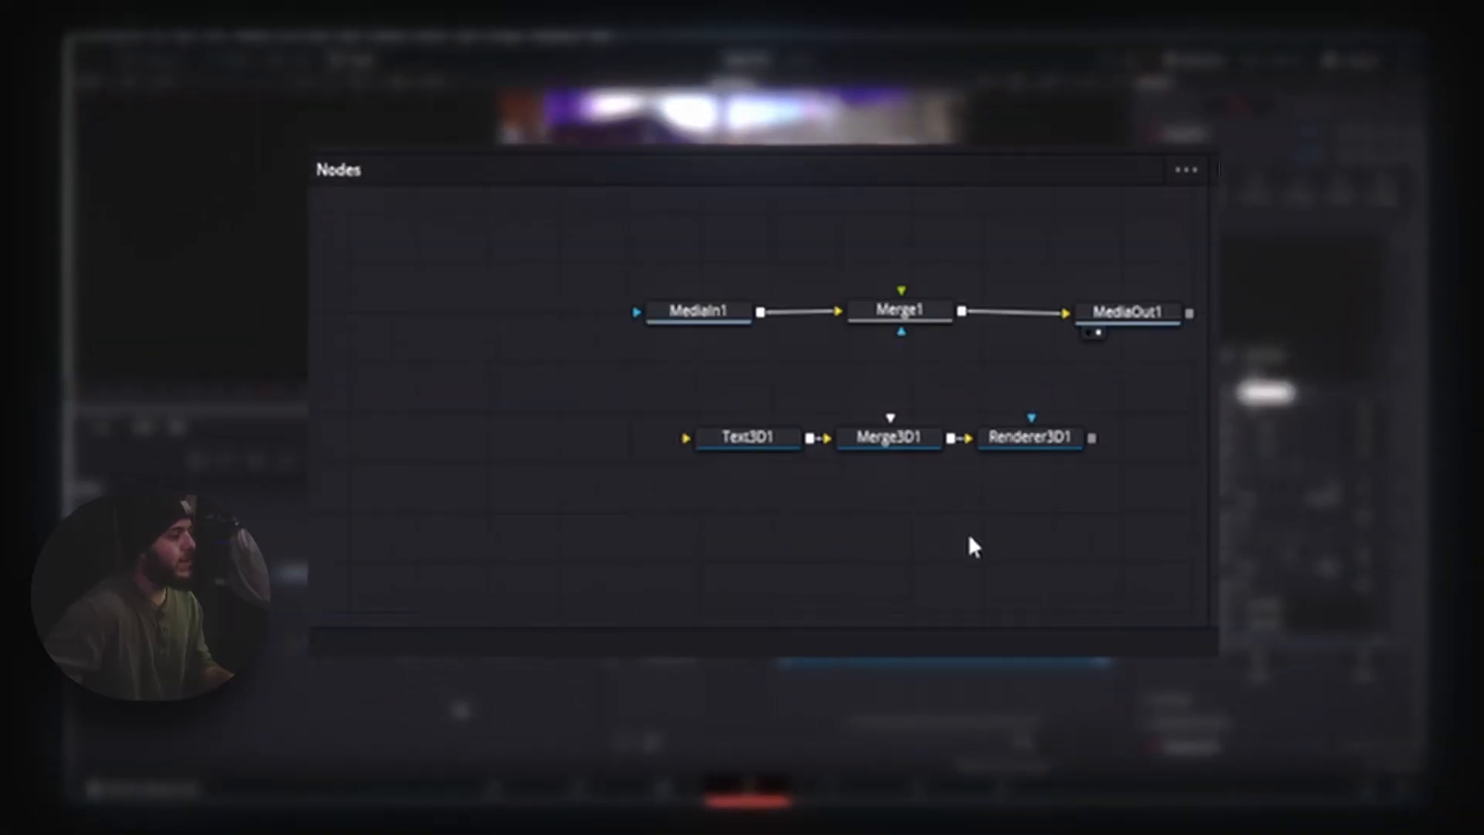
drag(969, 536, 836, 520)
scroll(842, 516, up, 1)
scroll(842, 515, down, 1)
drag(1010, 294, 998, 293)
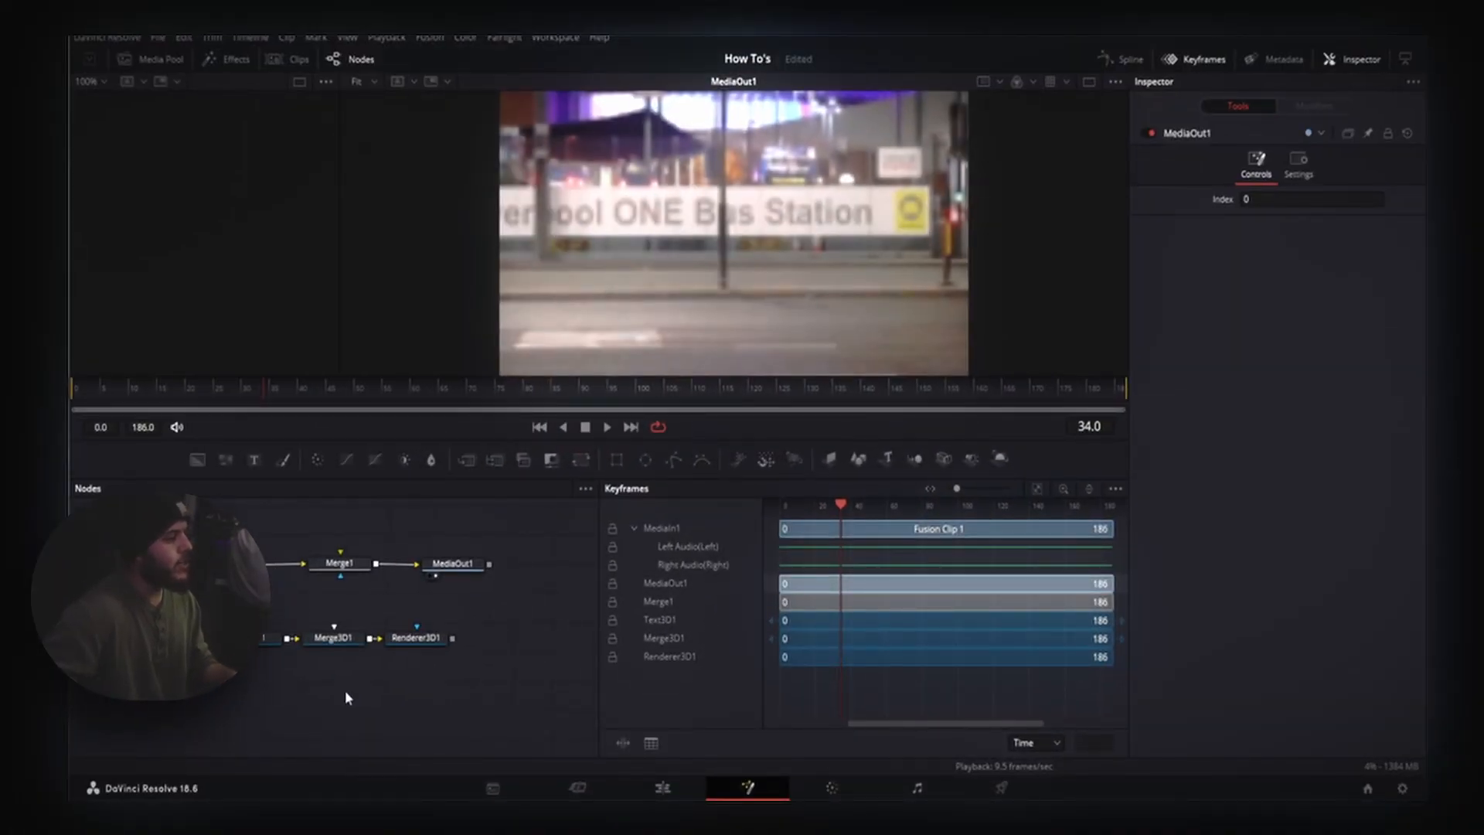
Step: Add a Directional Light (3DL) node and connect its output to Merge3D1
key(shift+space)
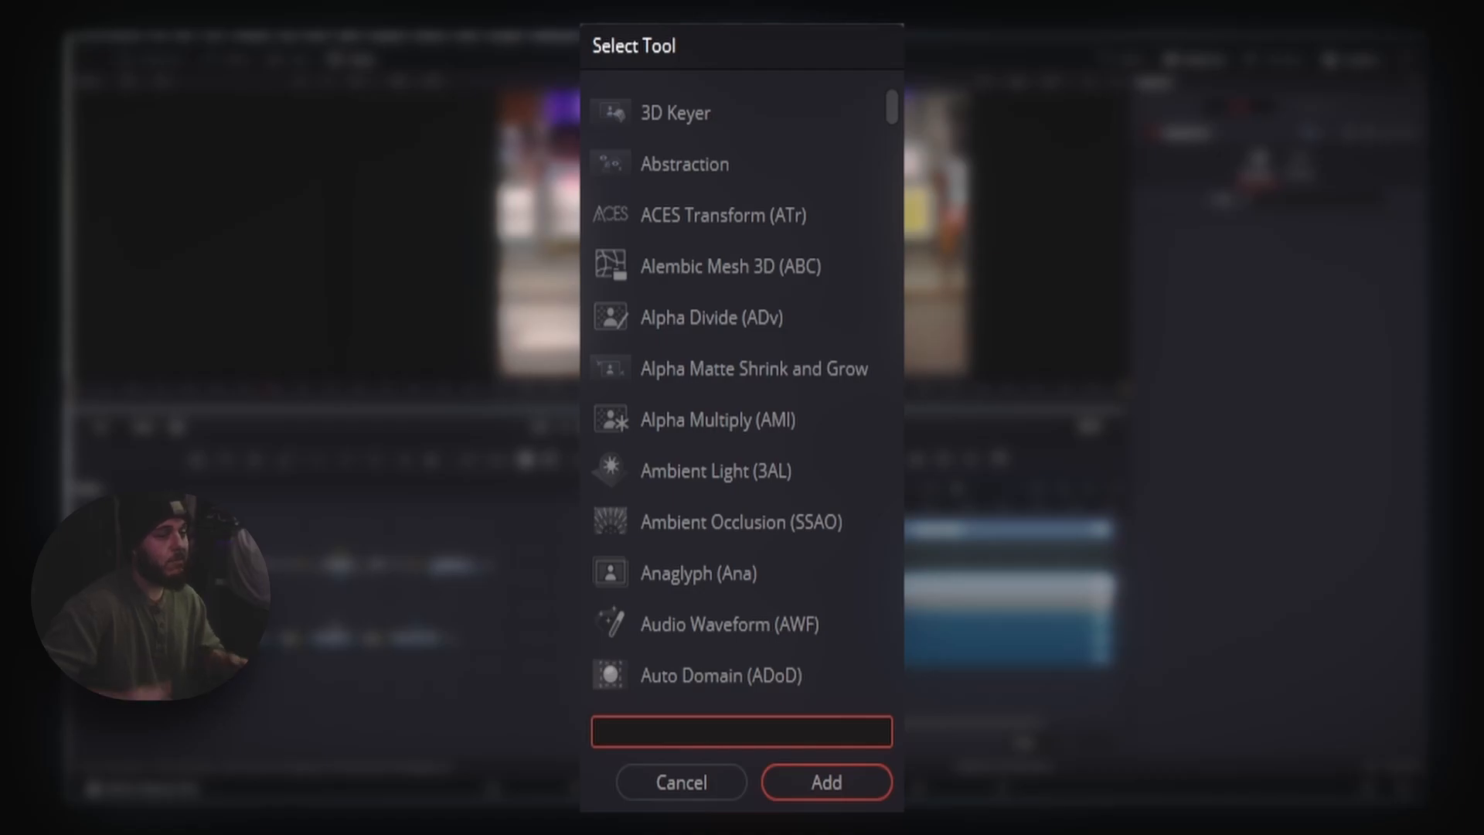
text(direc)
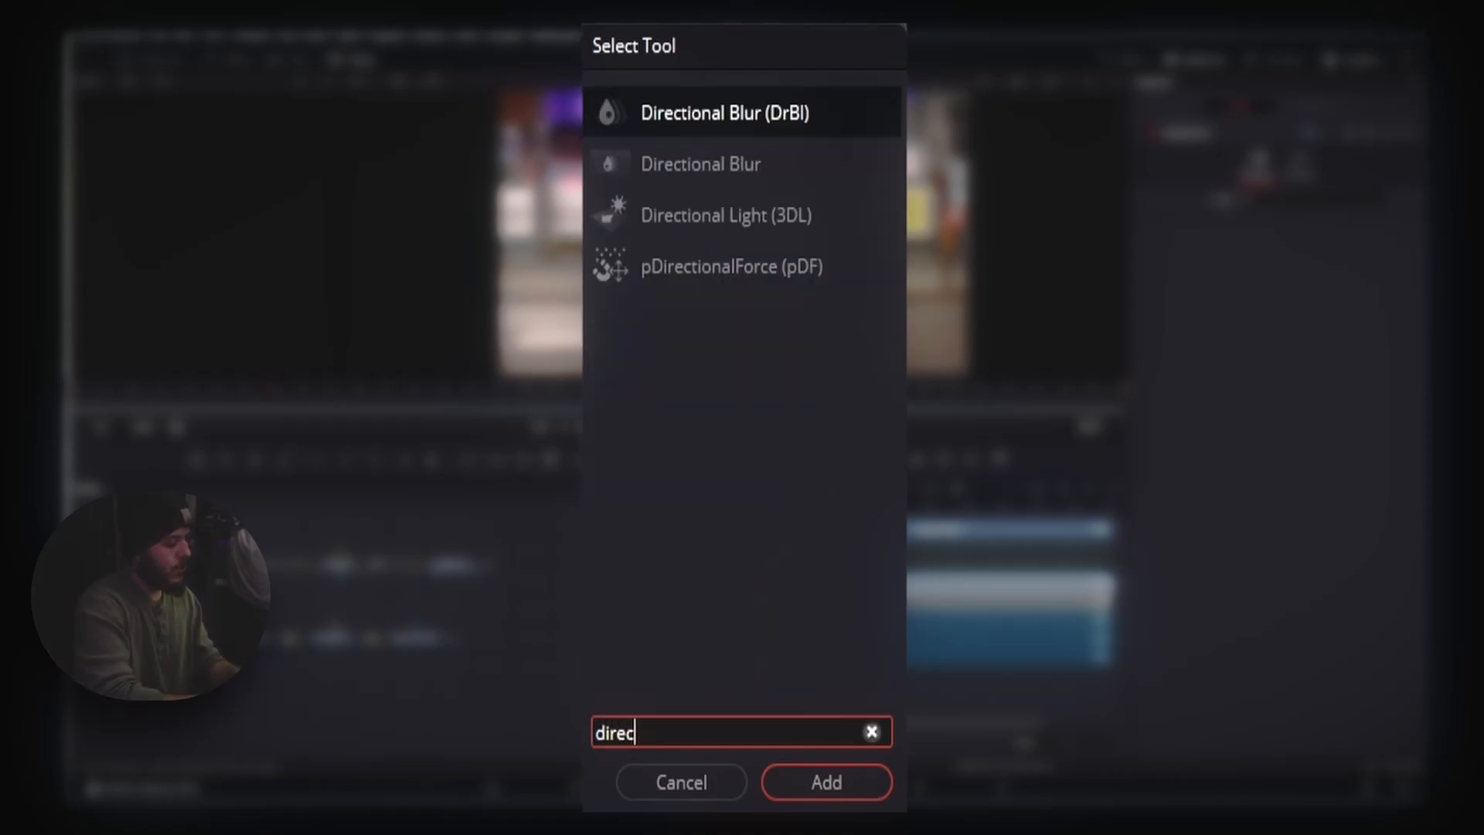
click(744, 164)
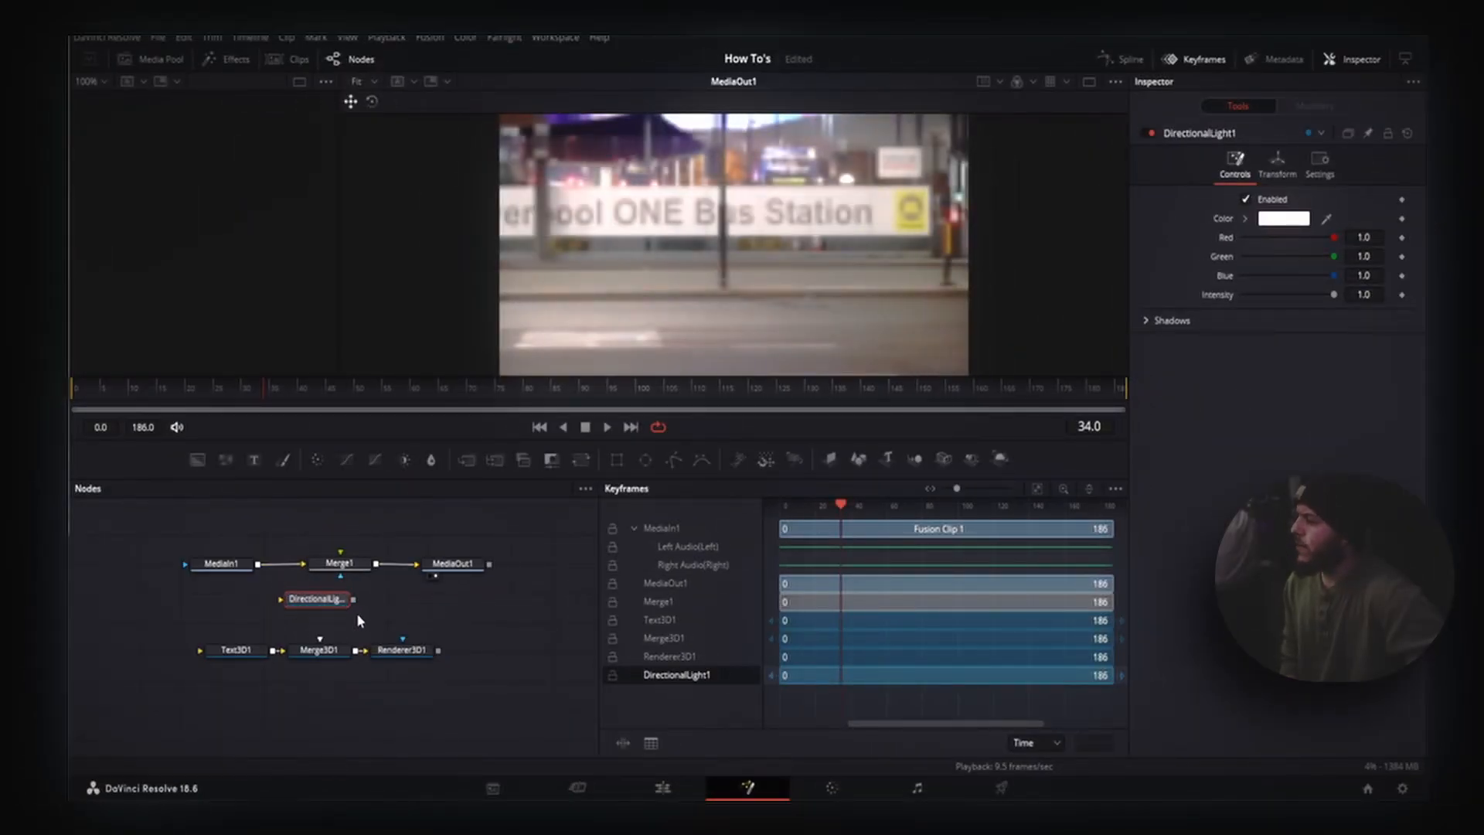
drag(353, 603, 313, 653)
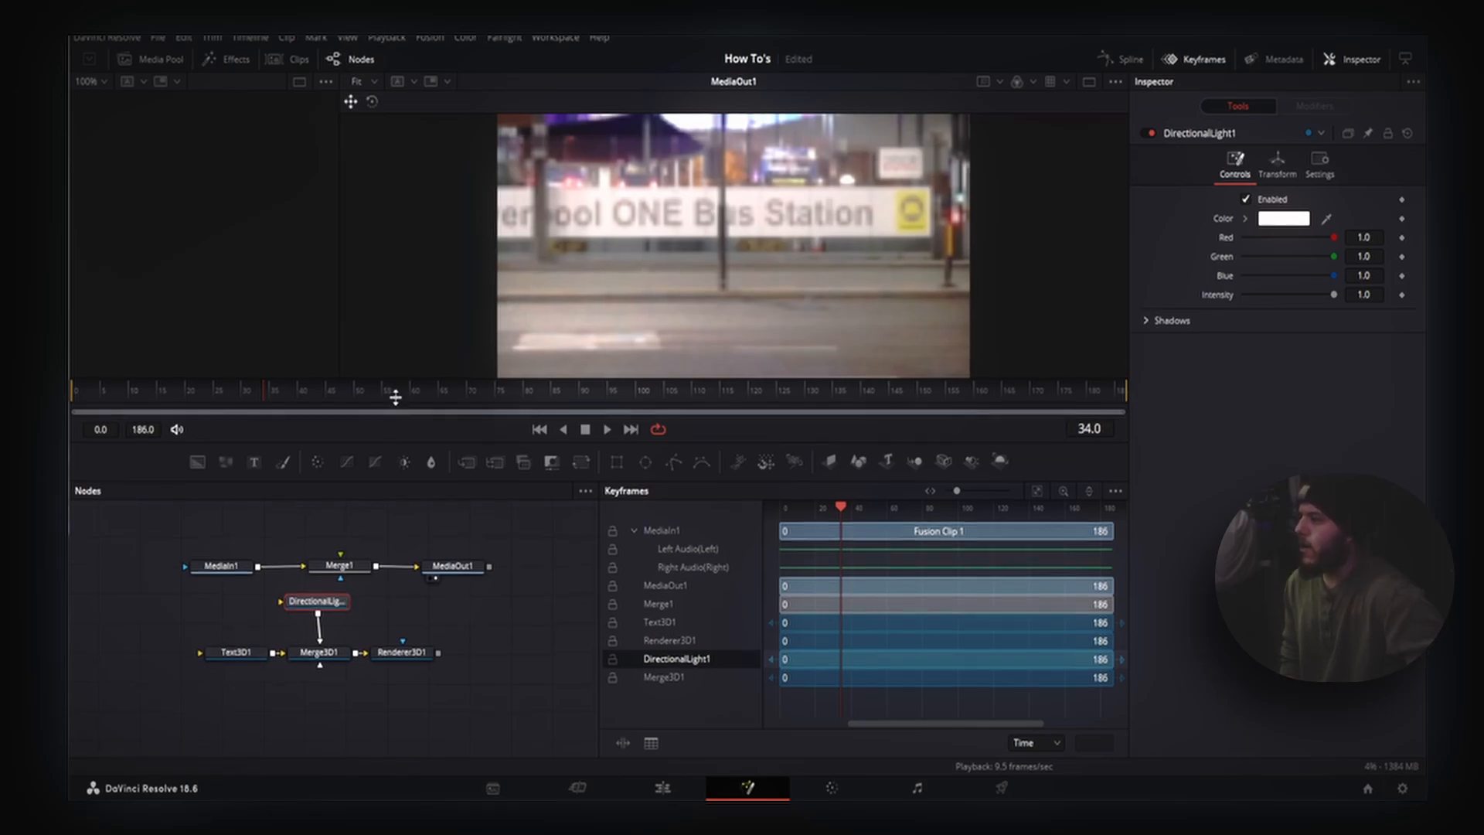
Step: Place DirectionalLight1 above Text3D1 and connect the Renderer3D1 output to Merge1 as its foreground
drag(396, 378, 402, 464)
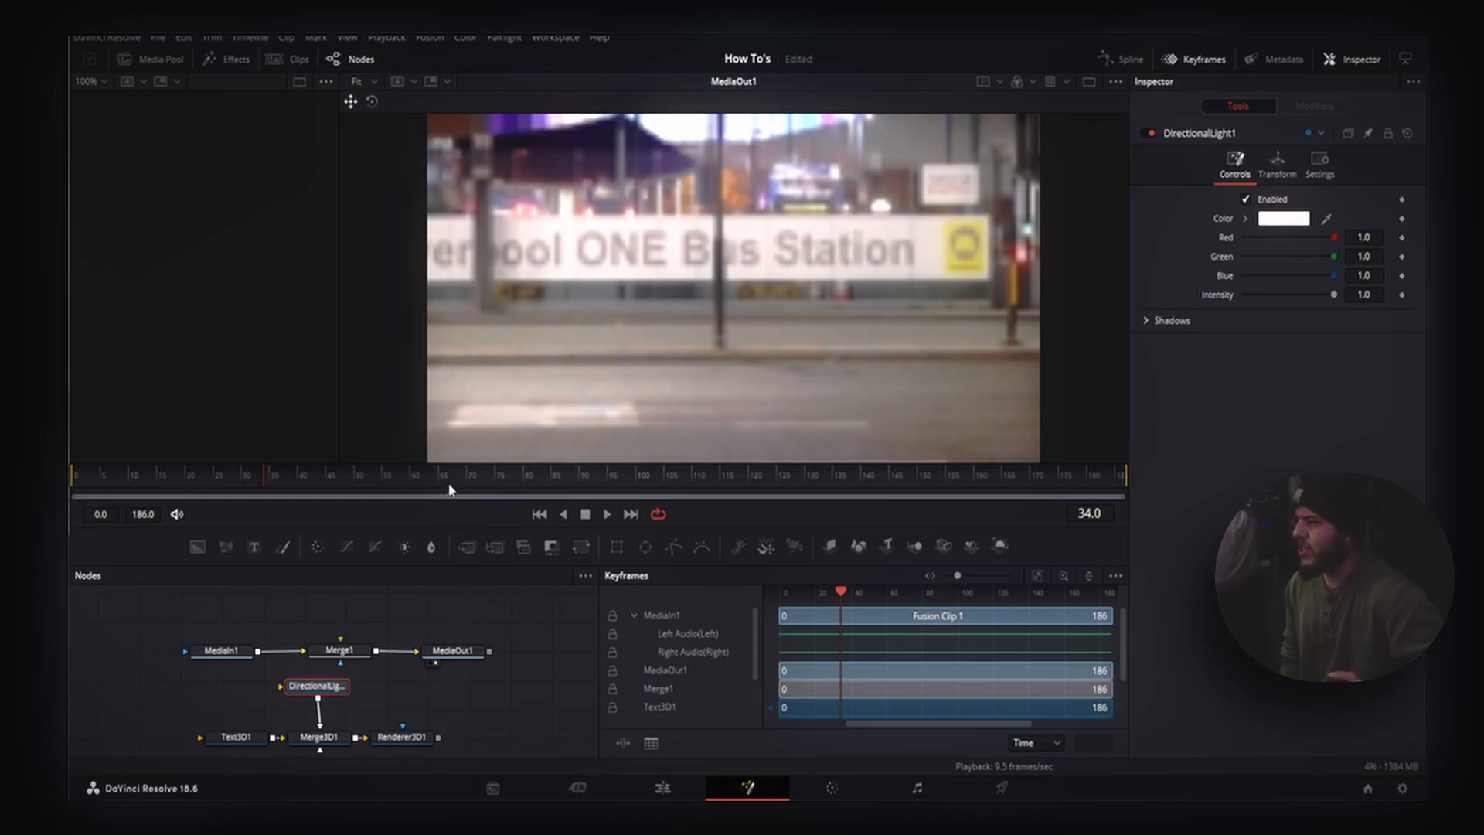
drag(320, 688, 235, 694)
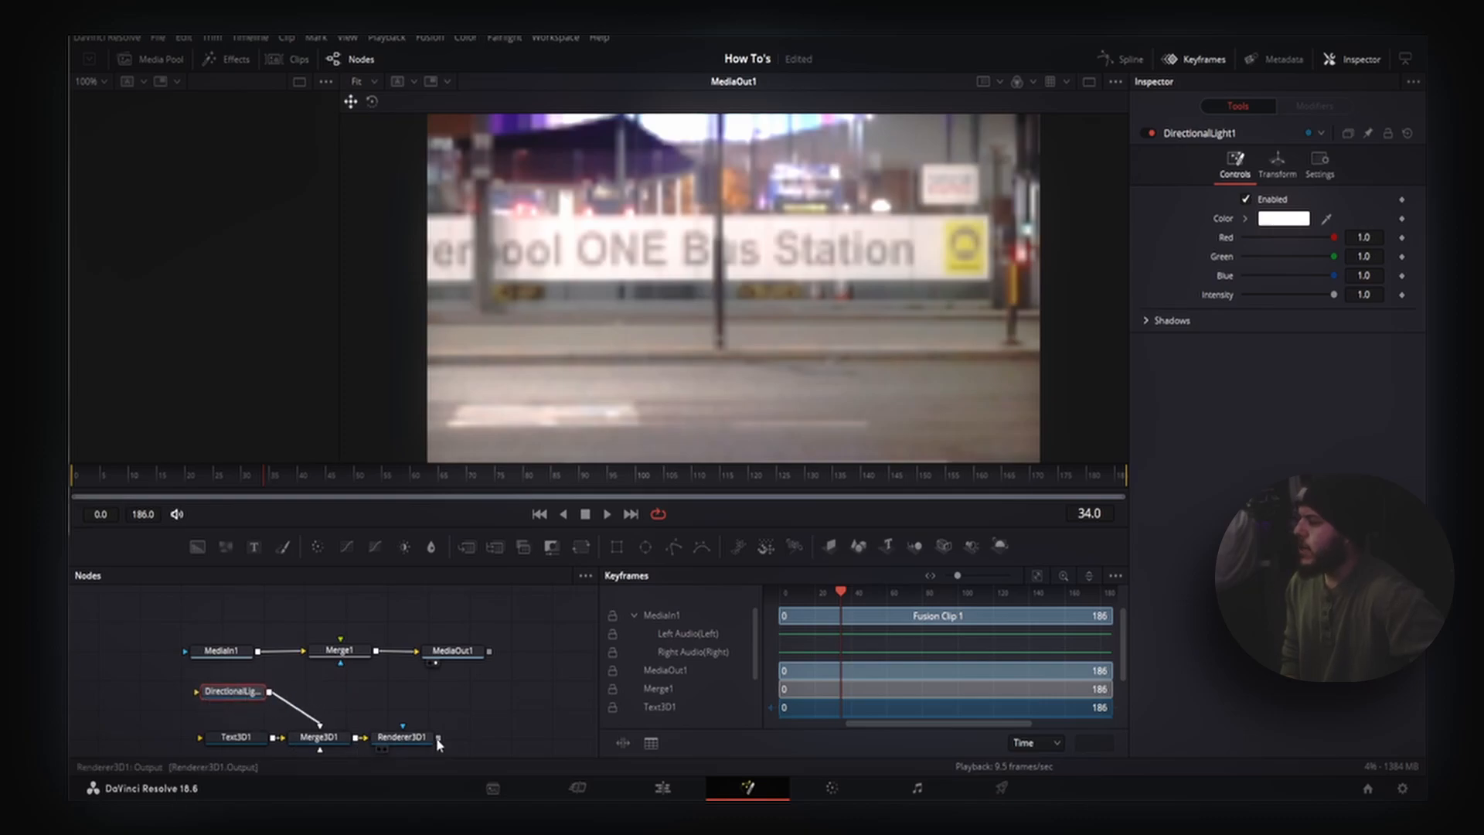
drag(438, 740, 350, 652)
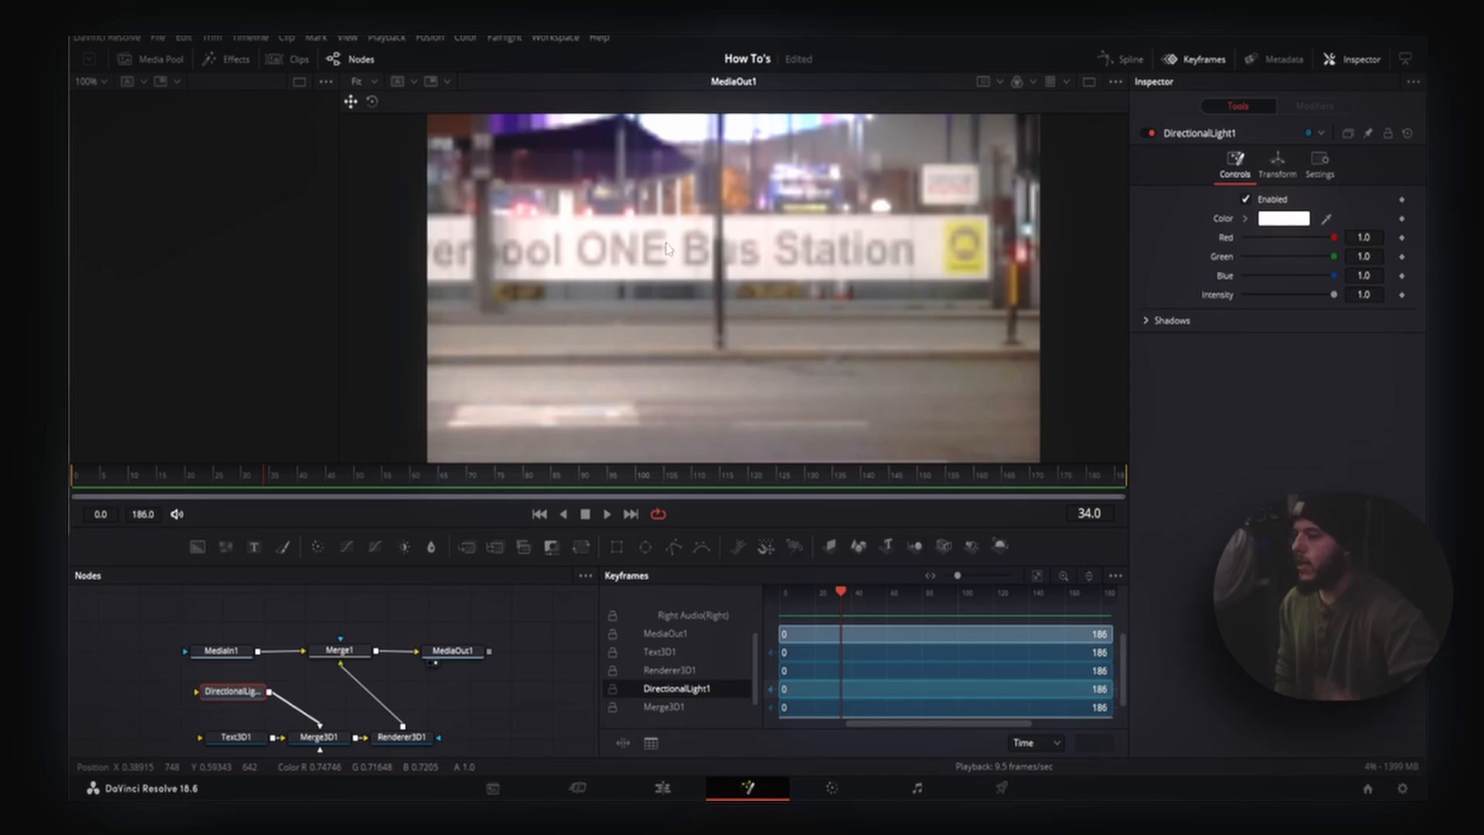
Step: Set the Text3D1 node's text to "Zoom Out"
scroll(417, 657, down, 2)
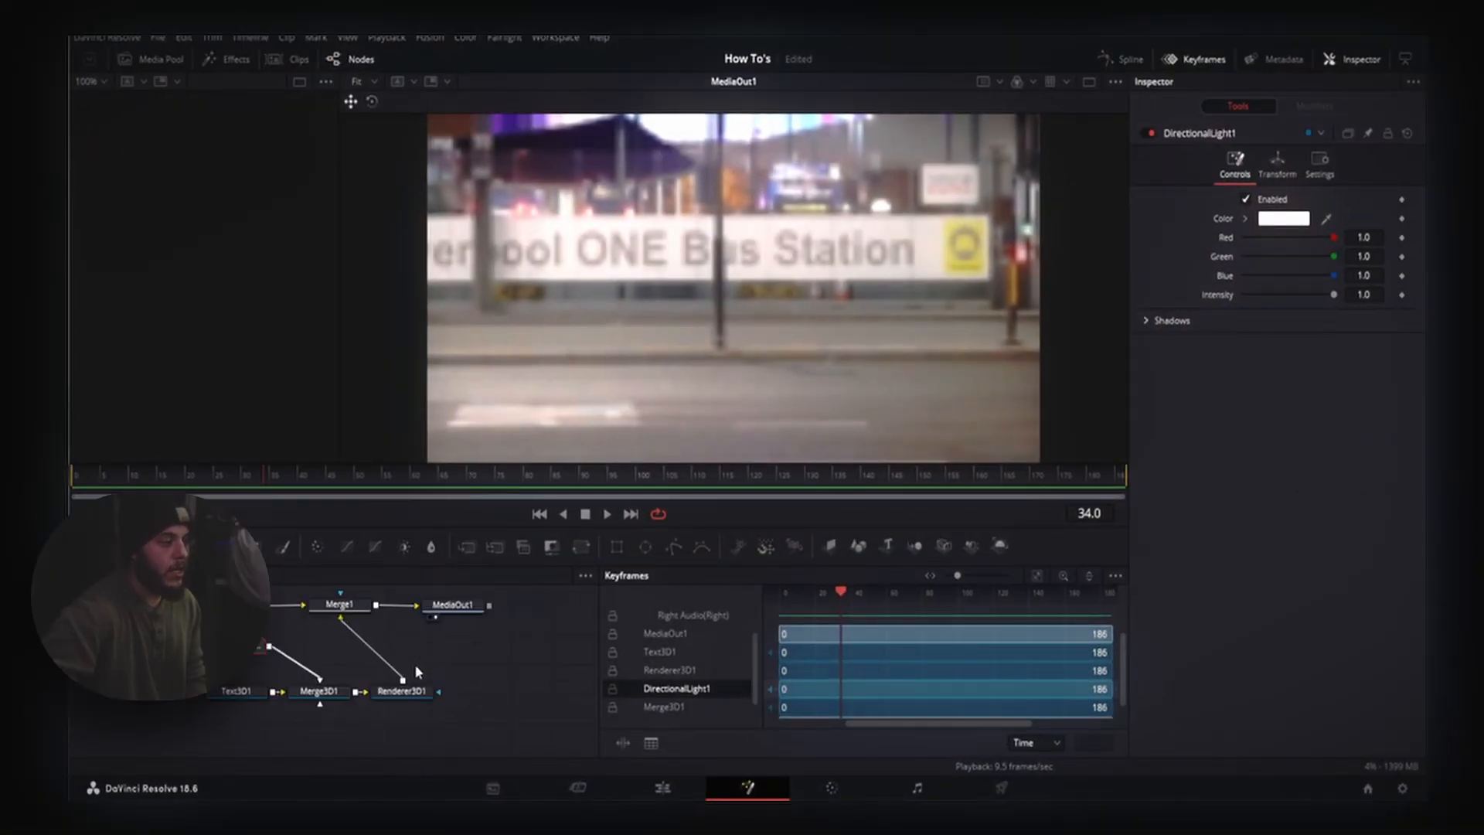
click(236, 691)
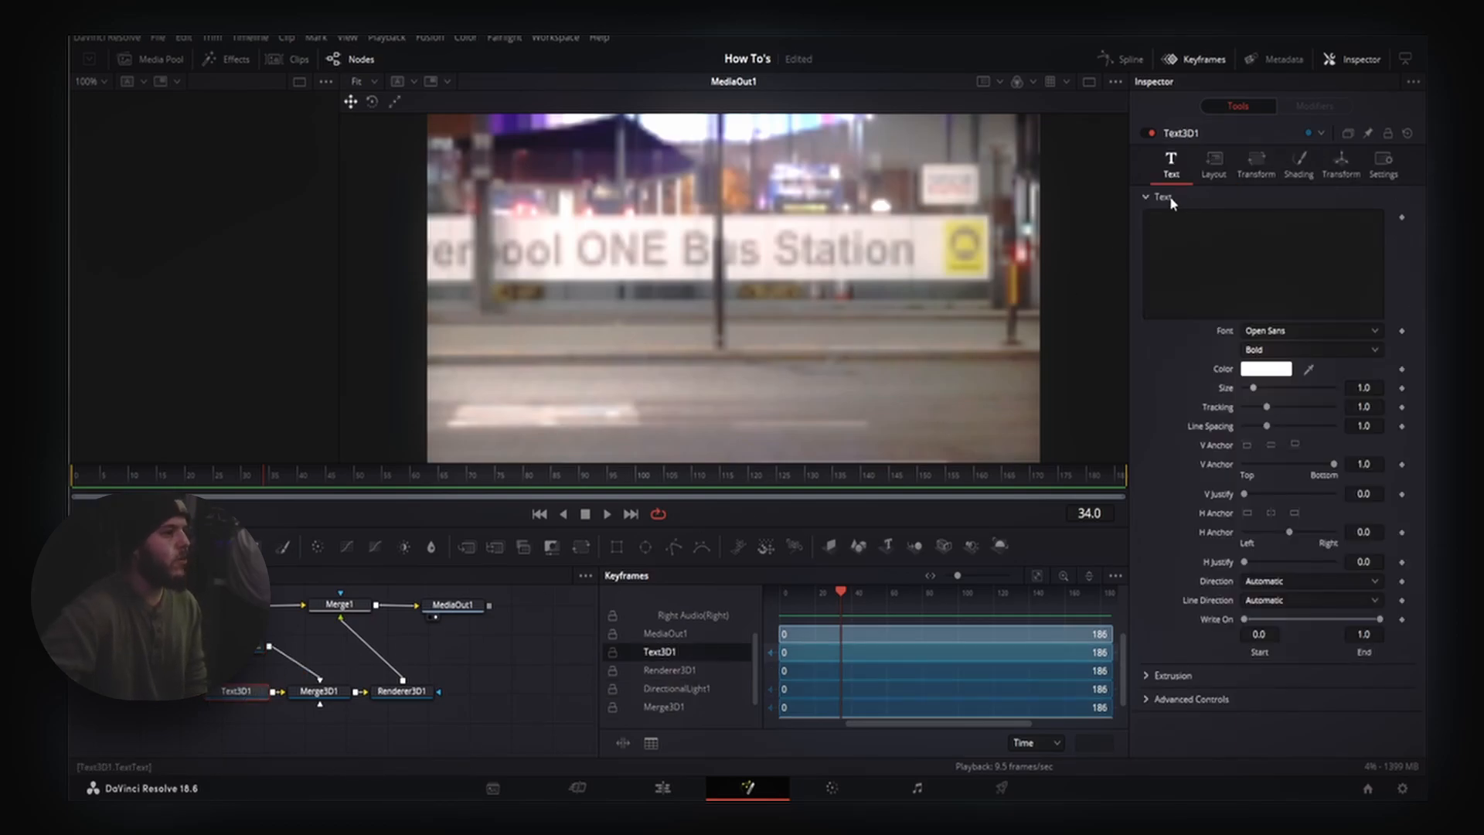
click(1222, 225)
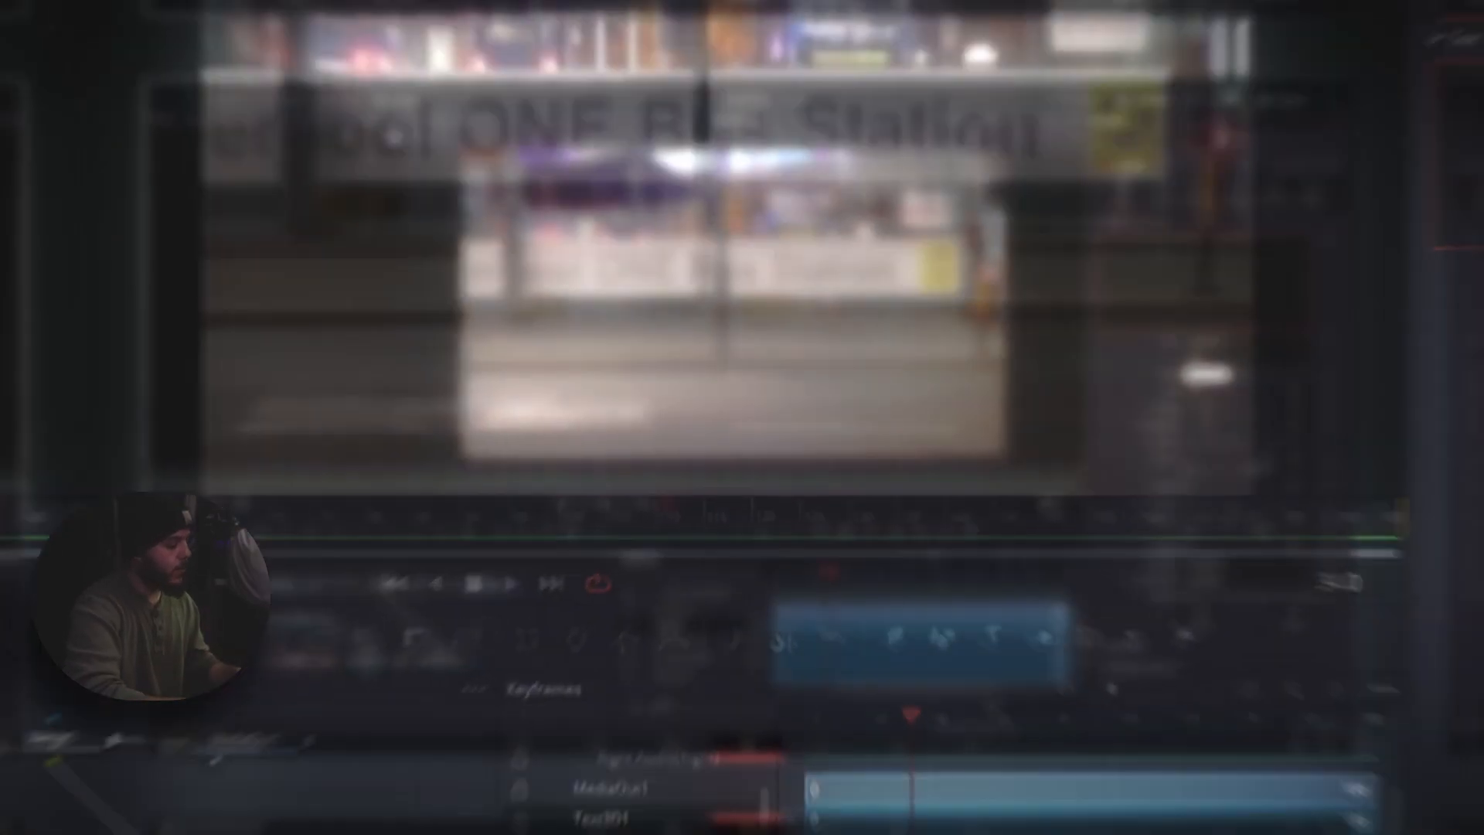
text(Zoom)
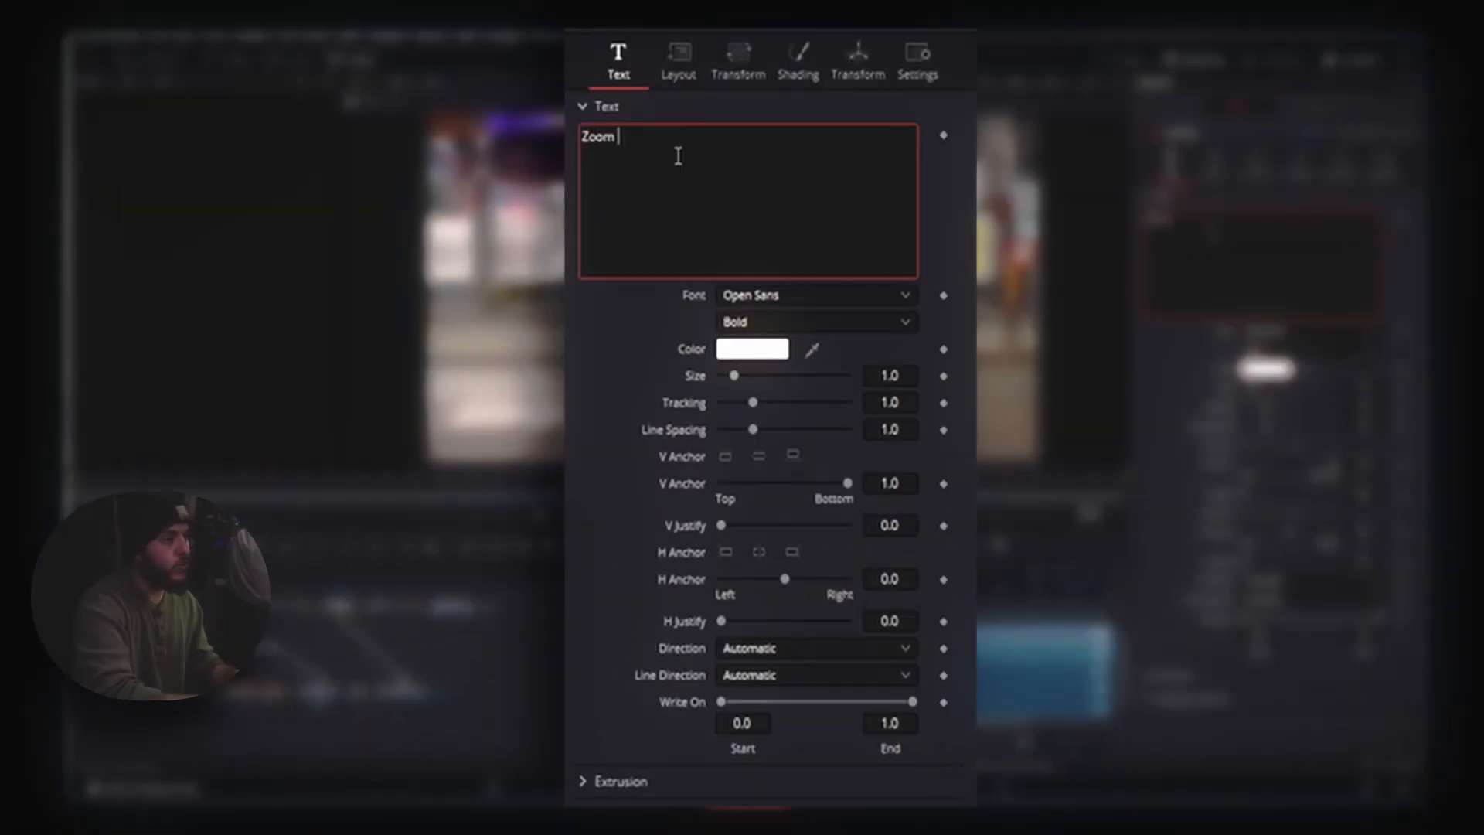
text( O)
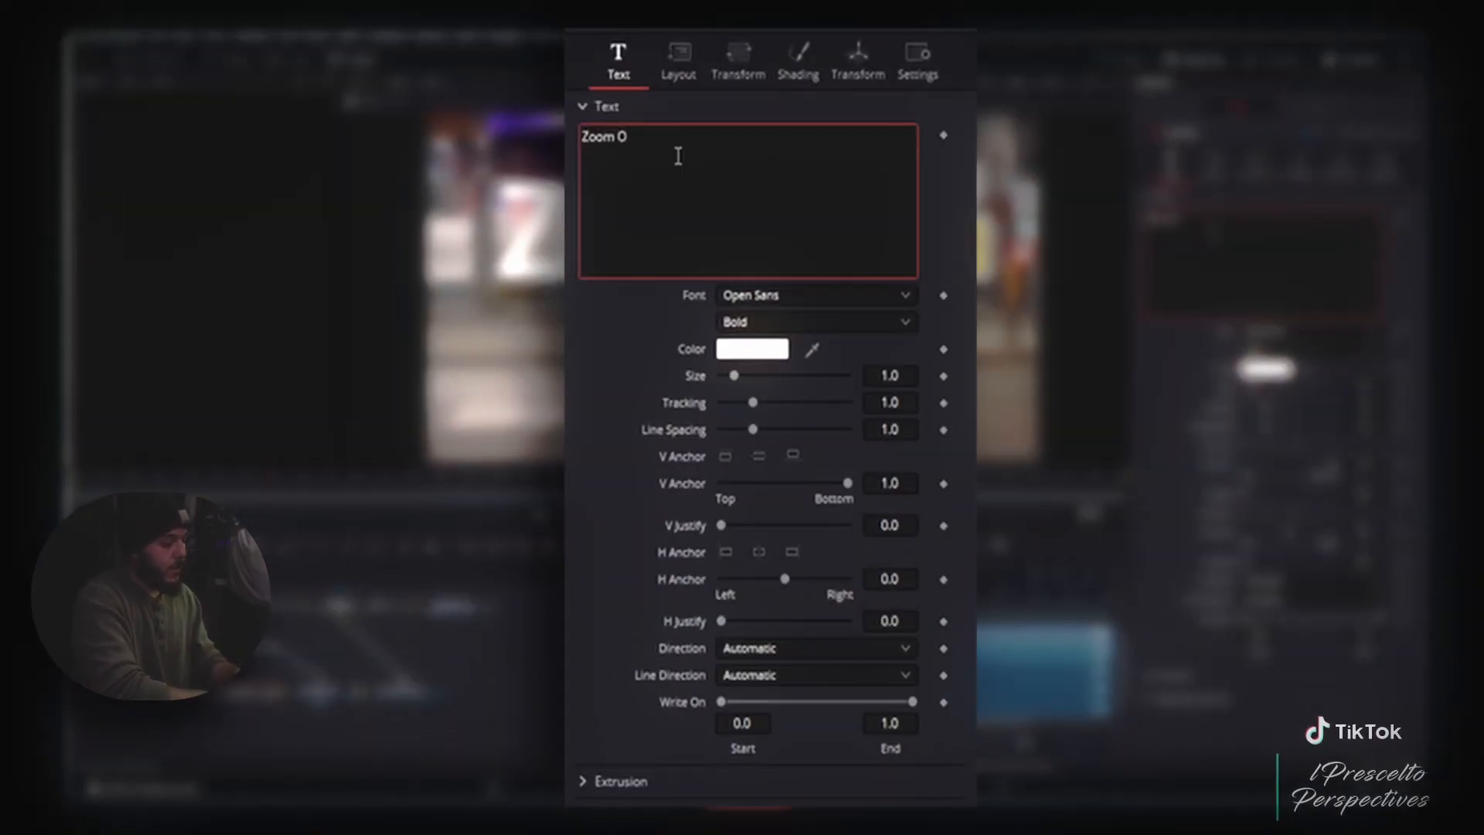
text(ur\t)
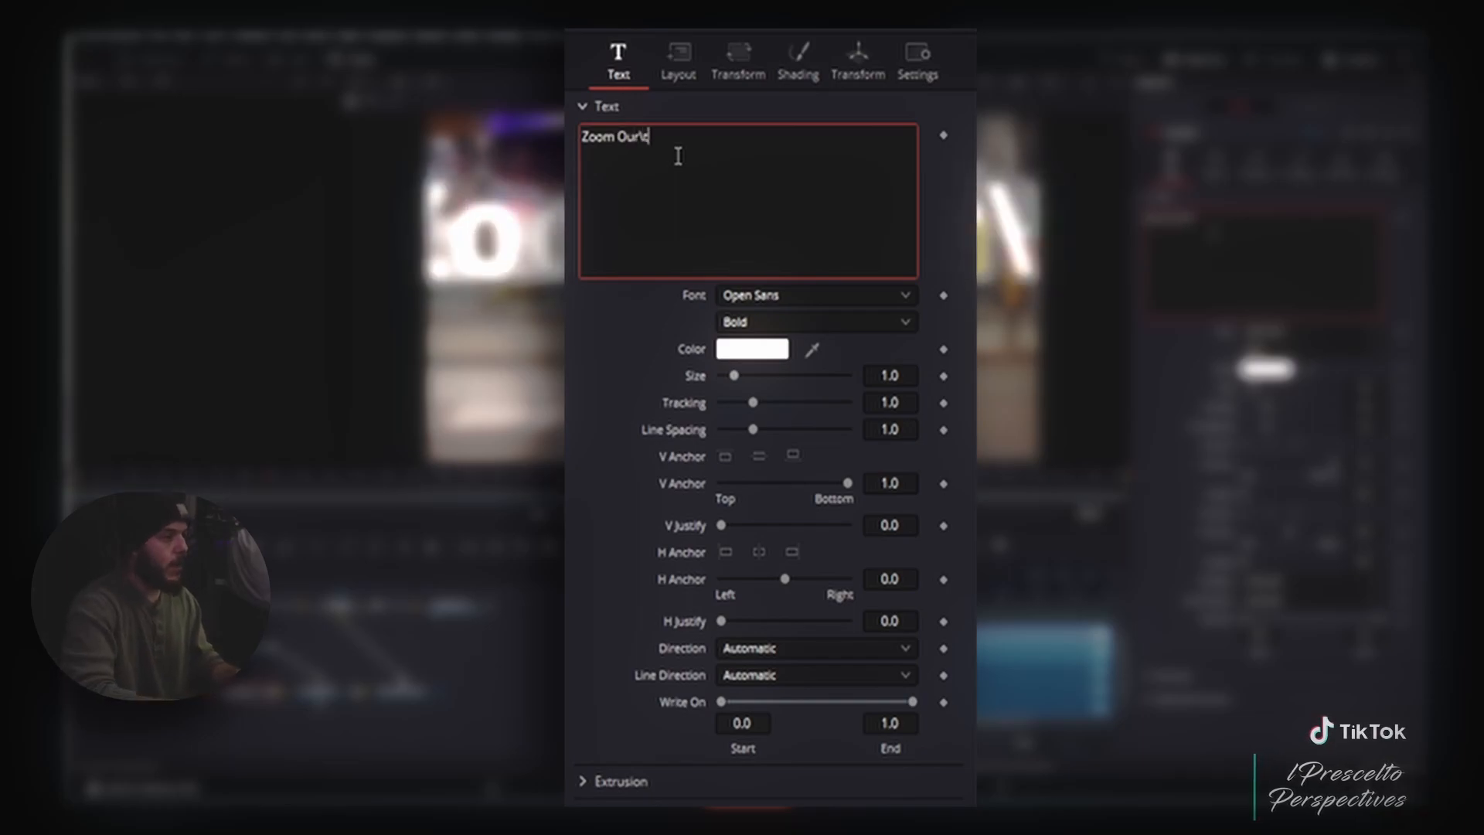
key(BackSpace)
key(BackSpace)
key(BackSpace)
text(t)
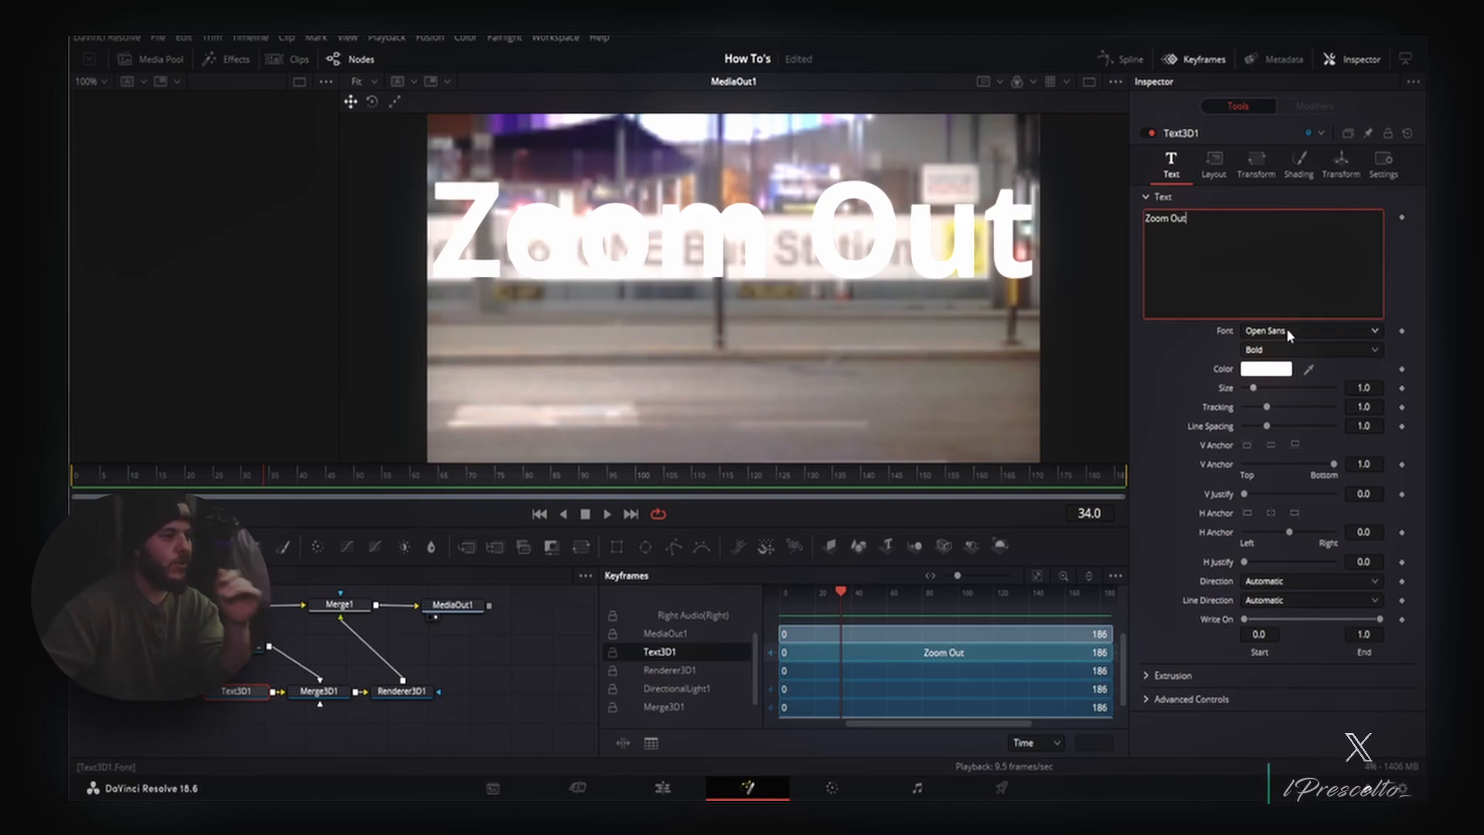
Step: Give the "Zoom Out" text an extrusion depth of 0.2 in the classic extrusion style
click(1176, 405)
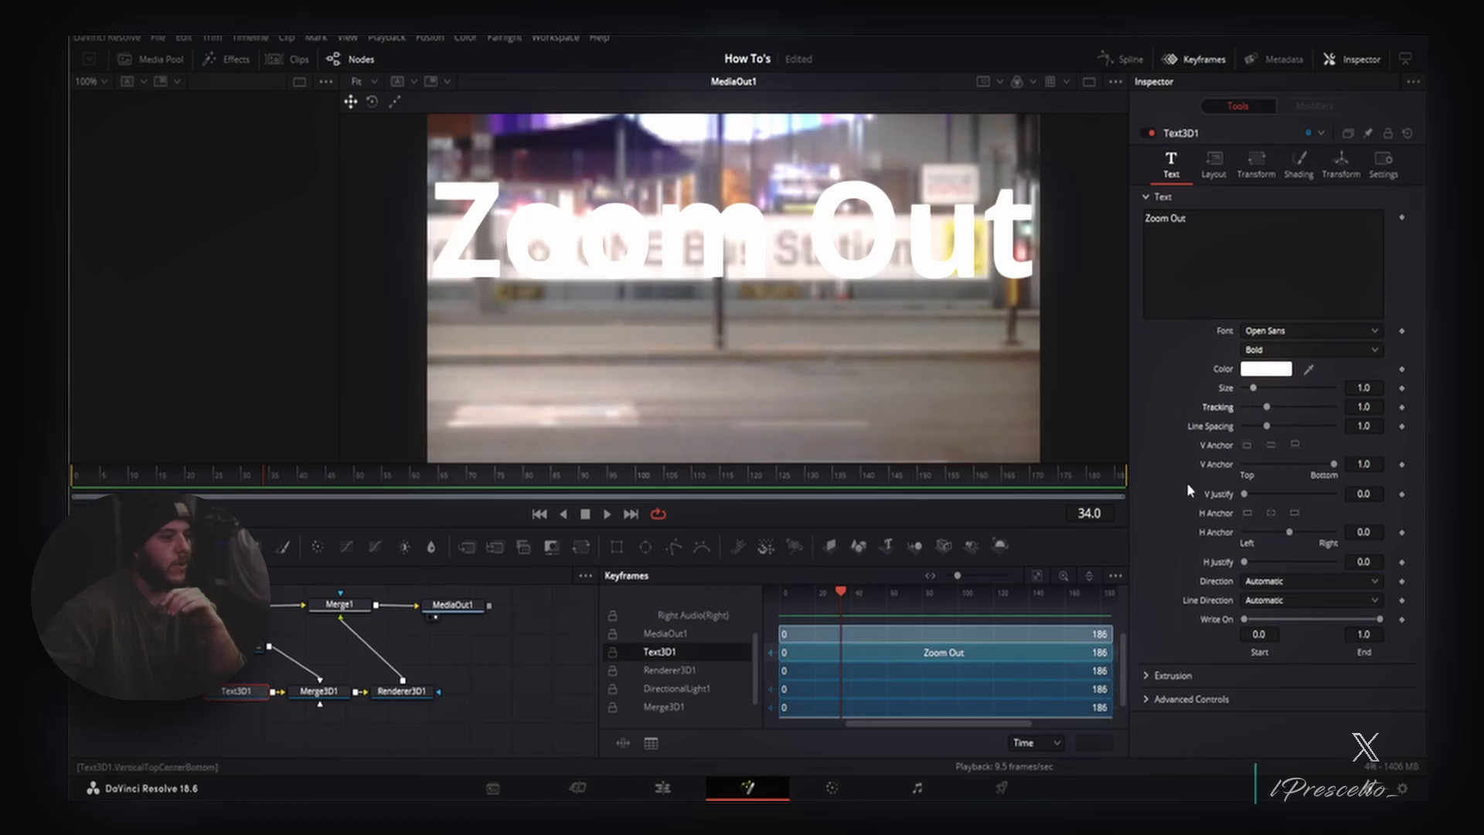
click(1147, 676)
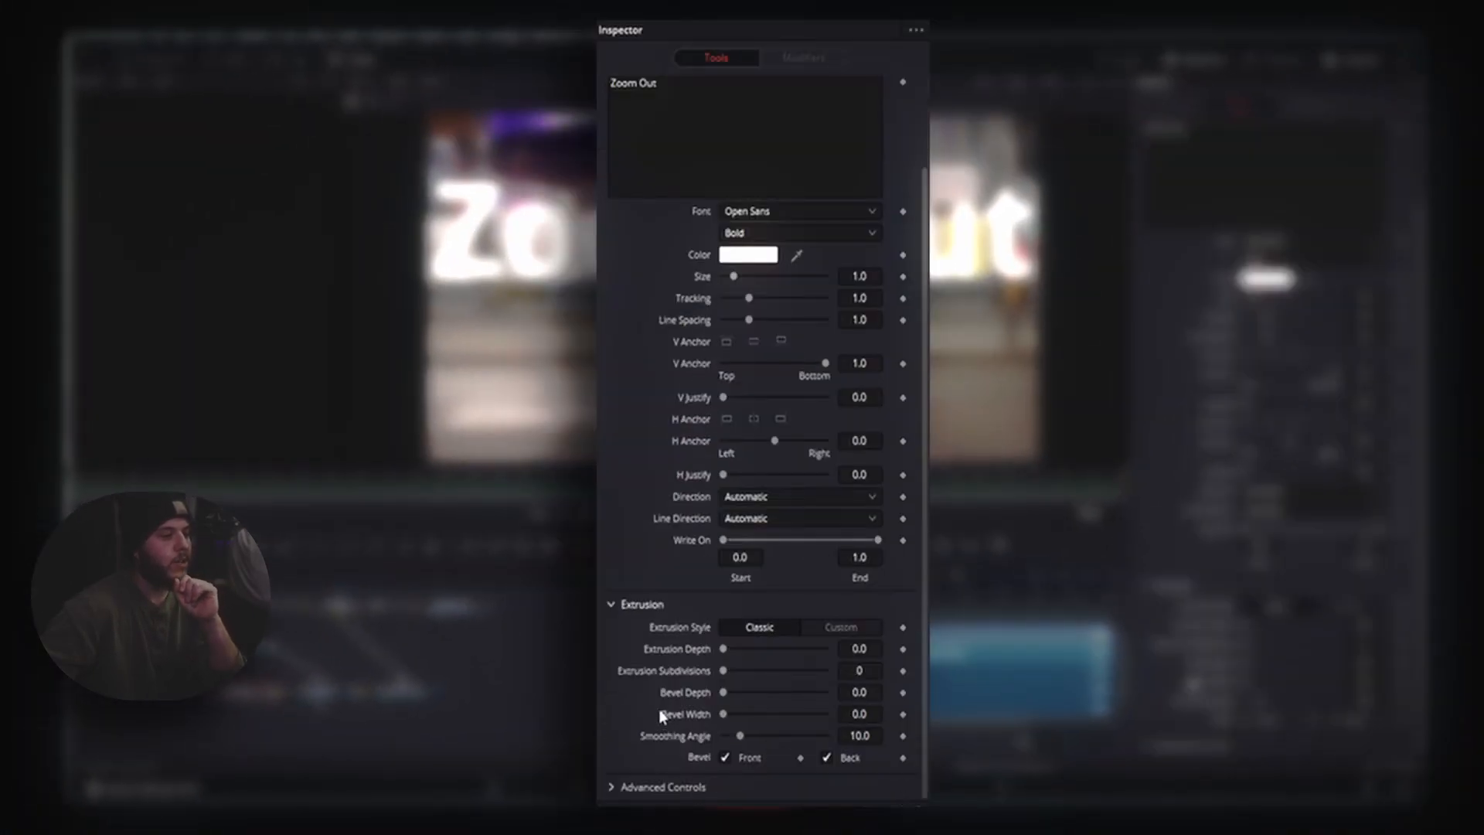
drag(725, 648, 830, 643)
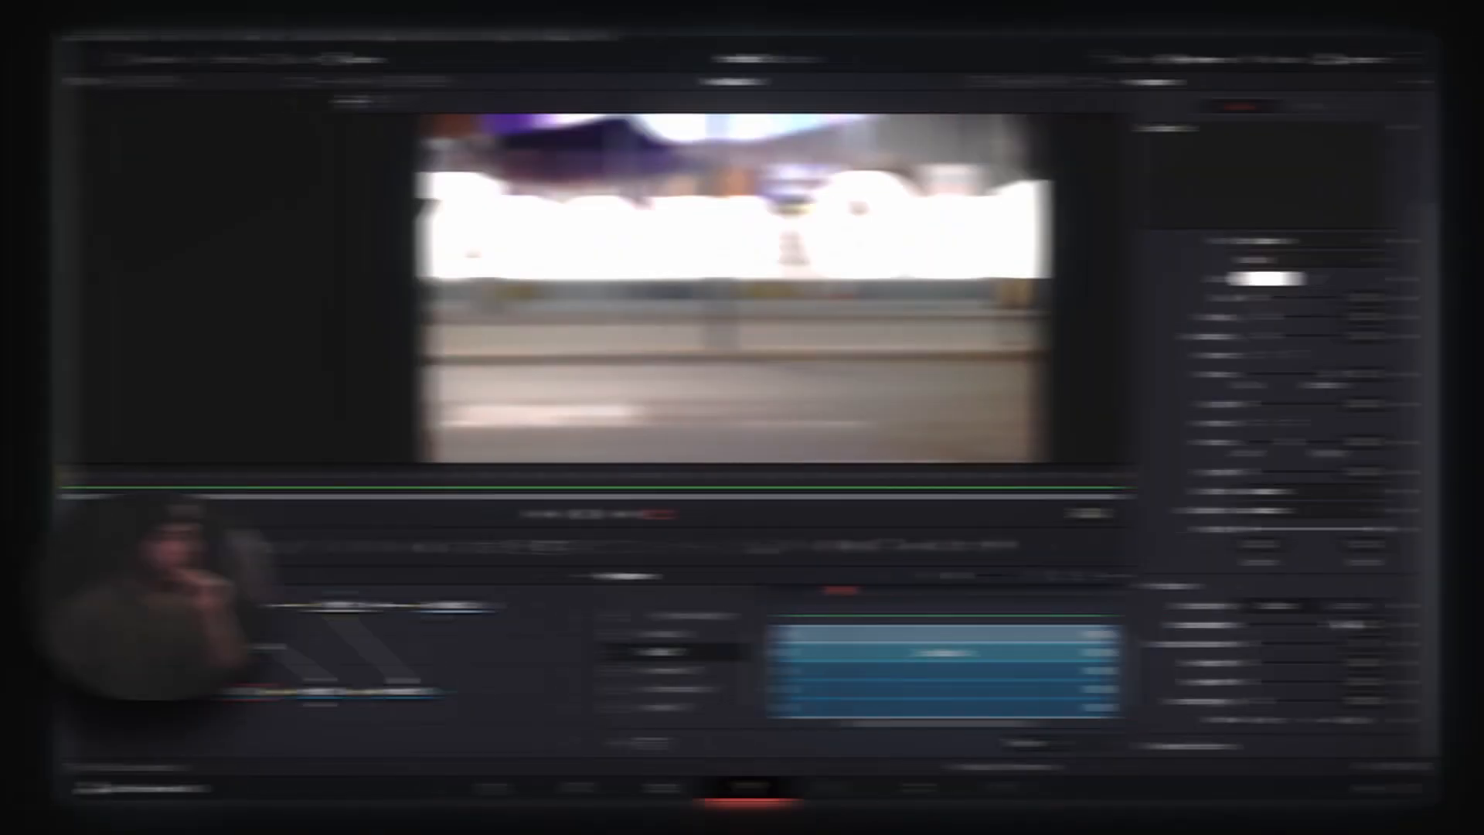
mouse_move(1333, 625)
mouse_down()
mouse_move(1235, 621)
mouse_move(1358, 617)
mouse_up()
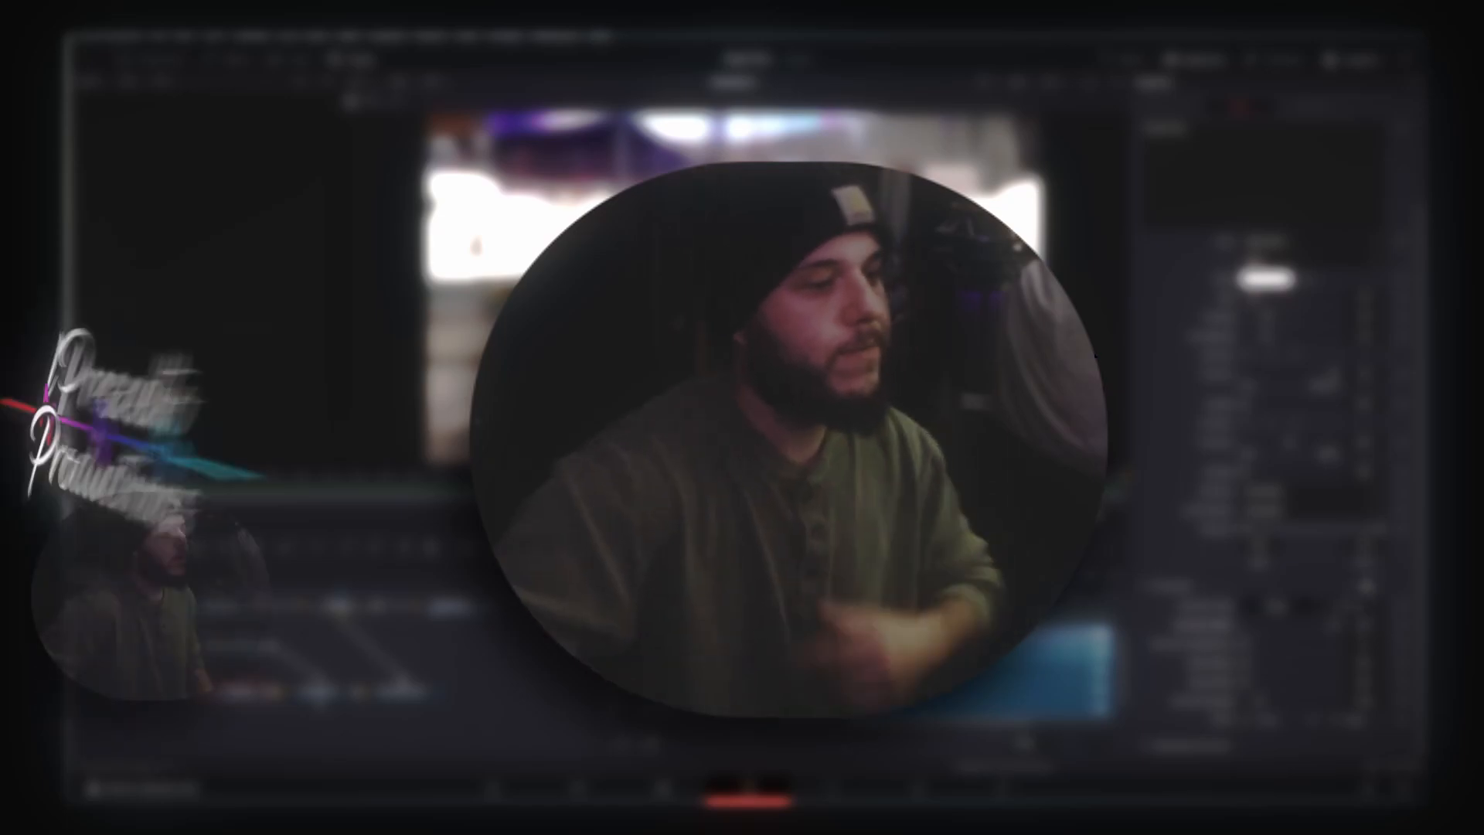
mouse_move(820, 653)
mouse_down()
mouse_move(721, 656)
mouse_move(843, 653)
mouse_up()
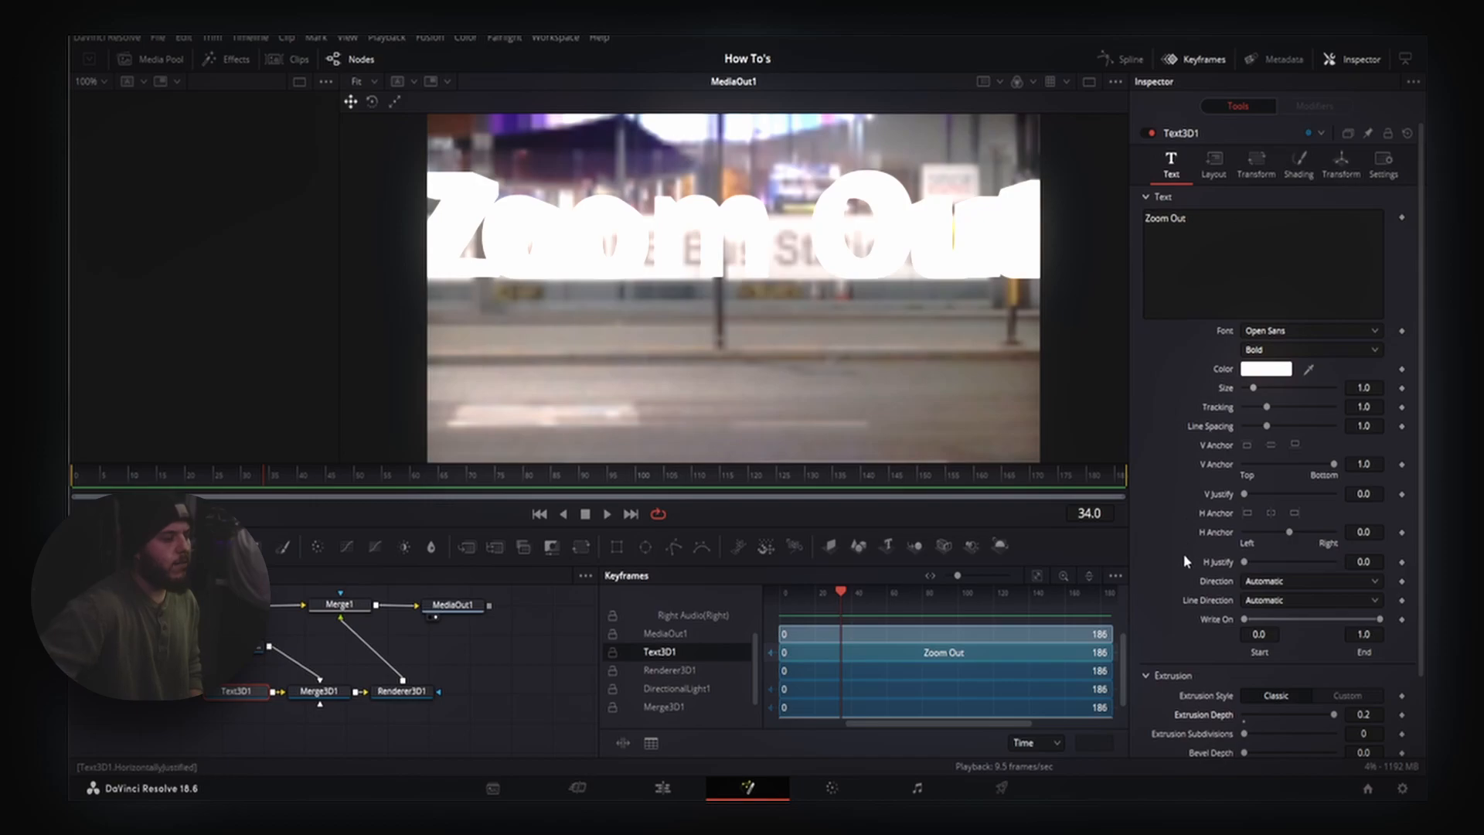
scroll(1213, 622, down, 2)
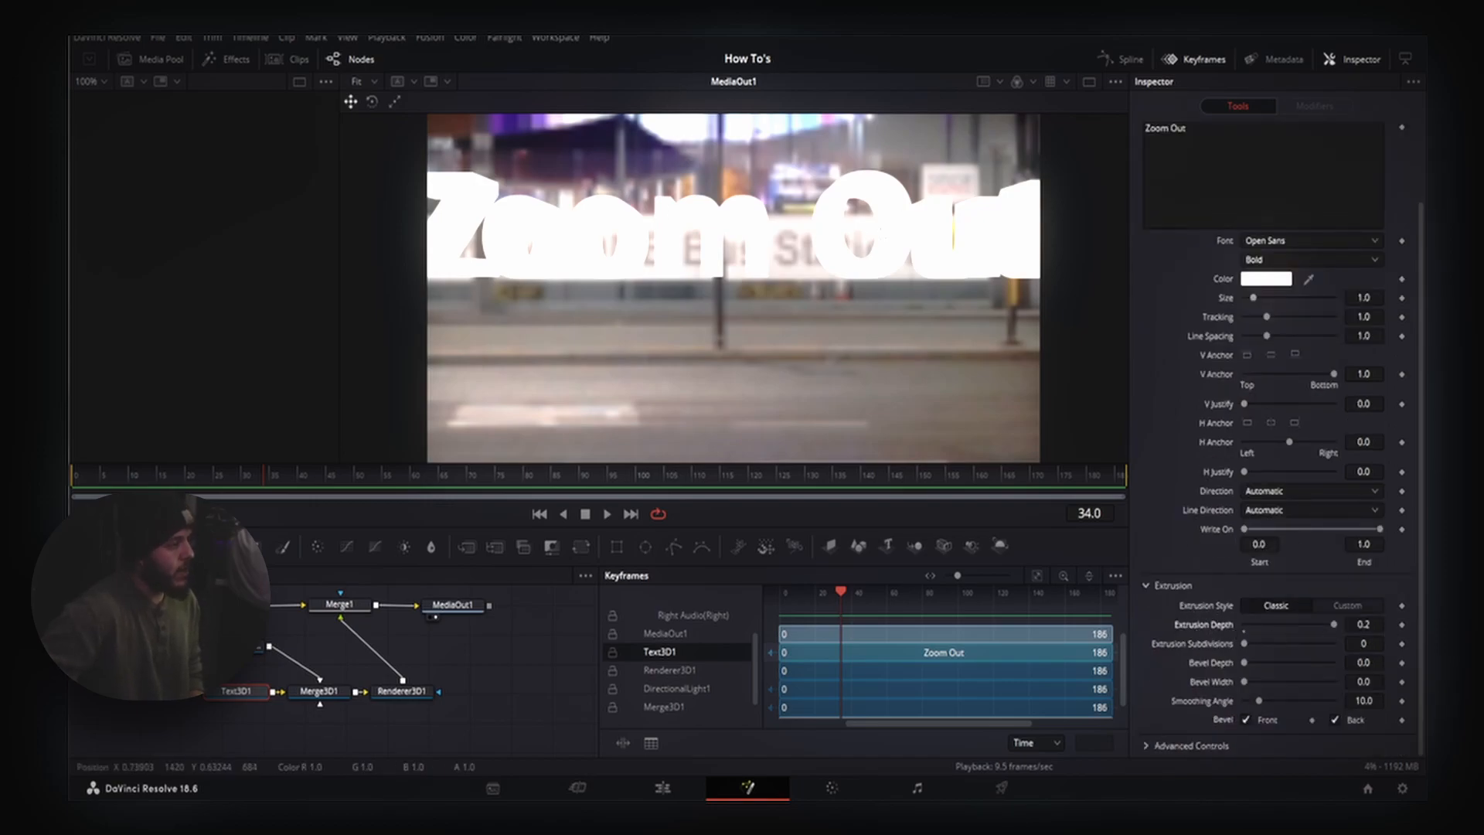
Step: Enable lighting and shadows on the Renderer3D1 node
click(412, 694)
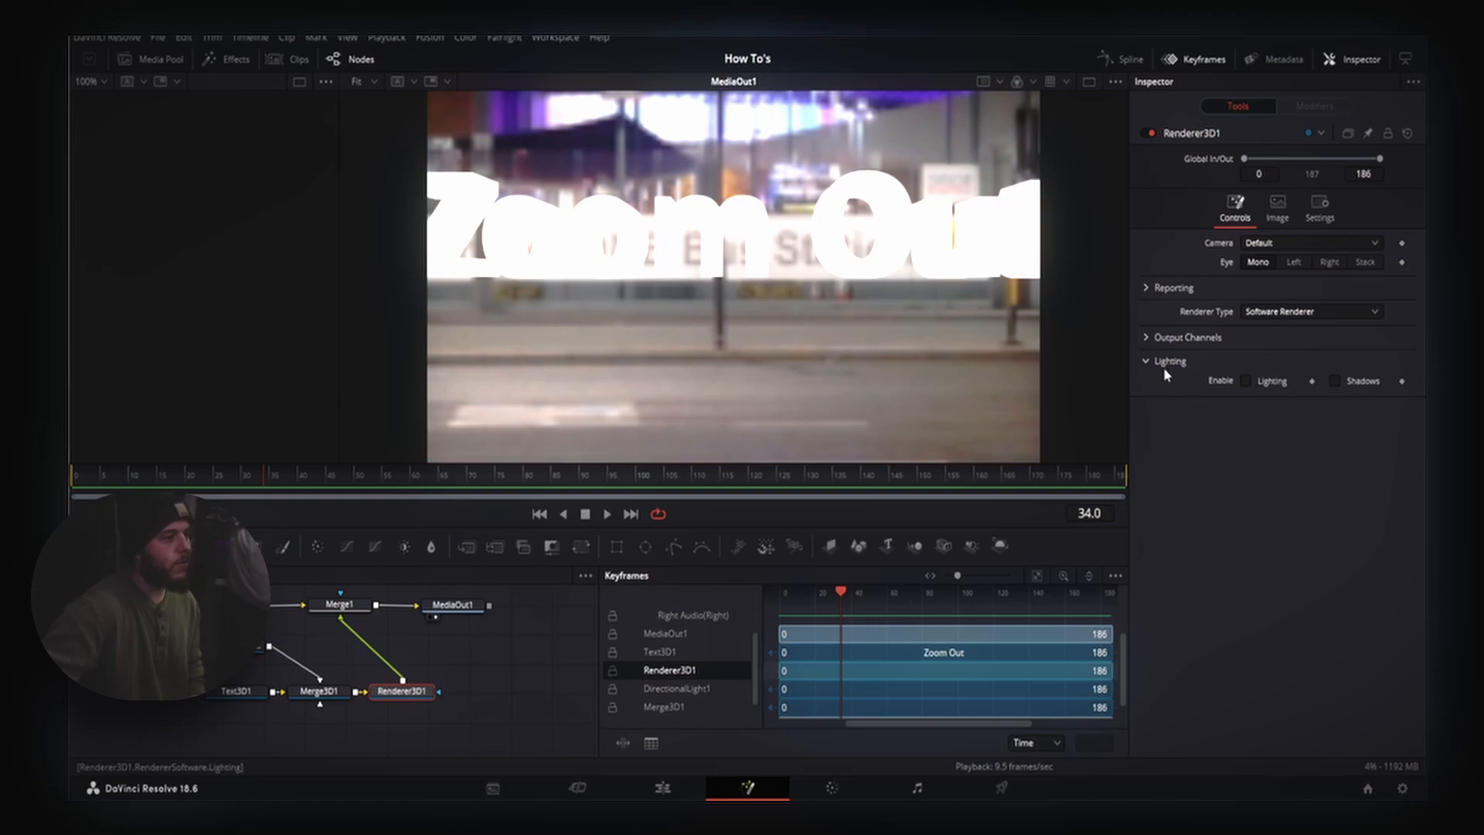
click(1246, 382)
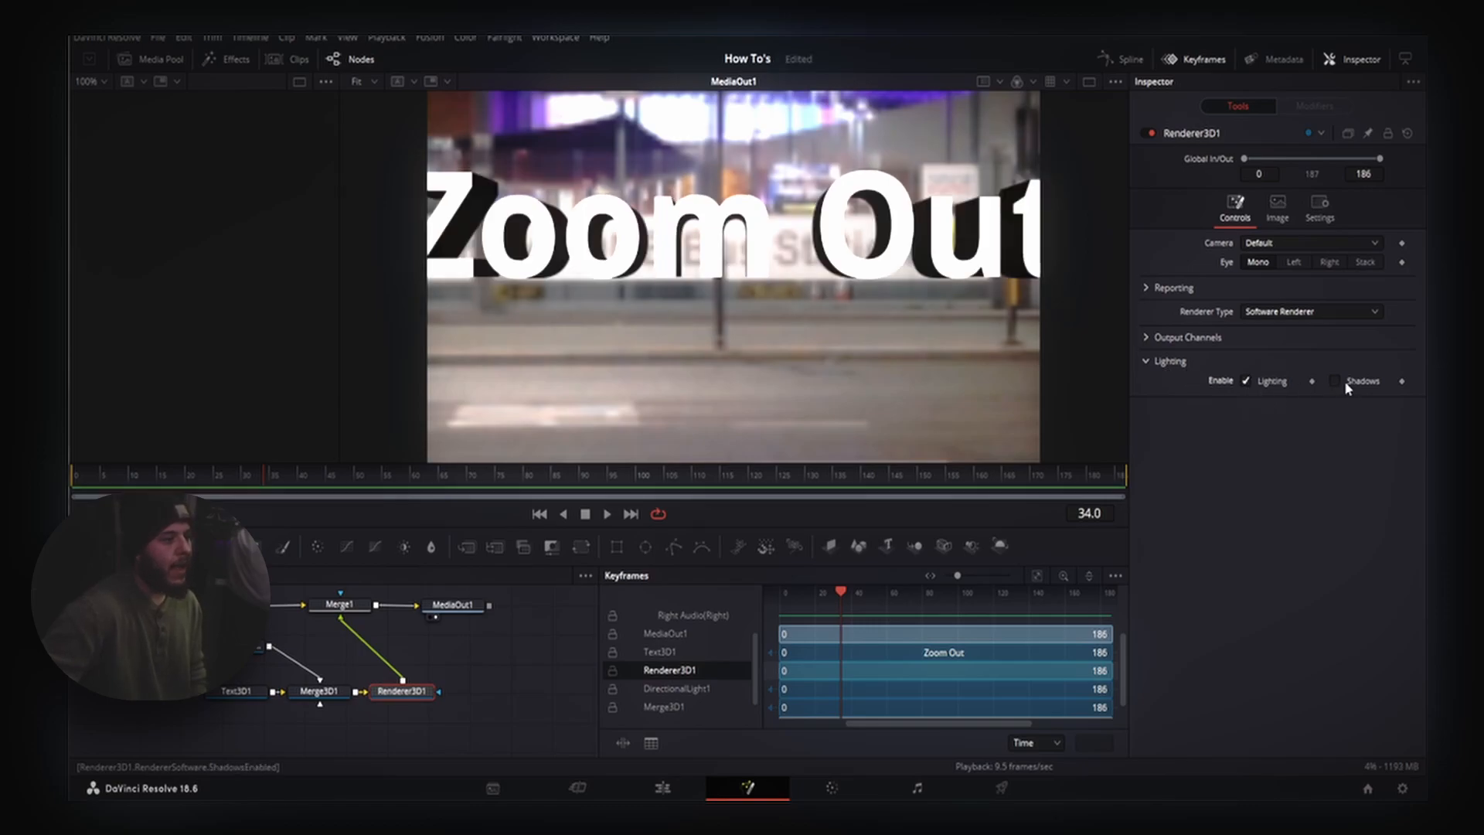
click(1338, 379)
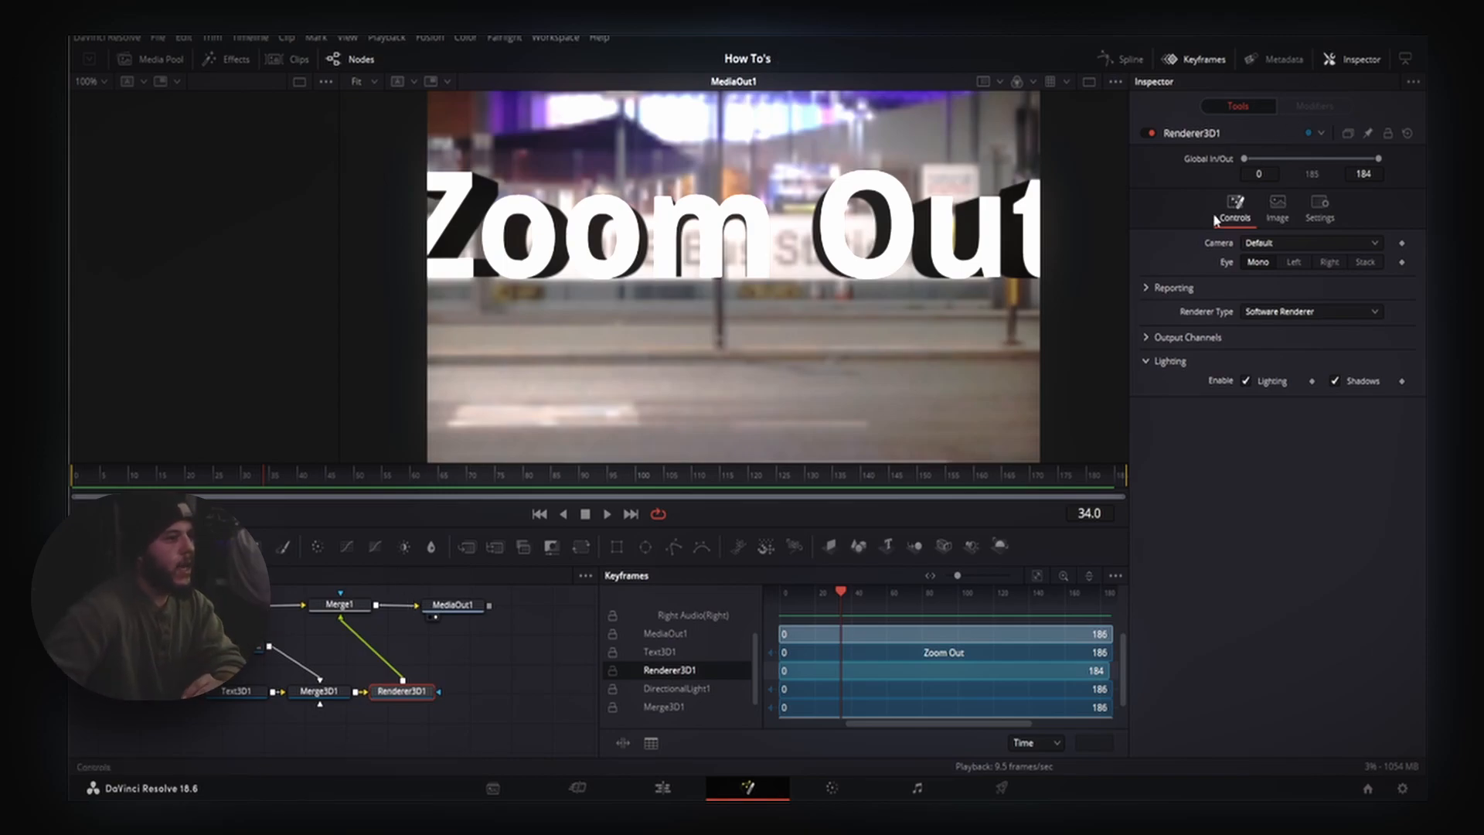
Step: Try rotating Text3D1's individual characters about the Y and X axes with the character transform
click(240, 694)
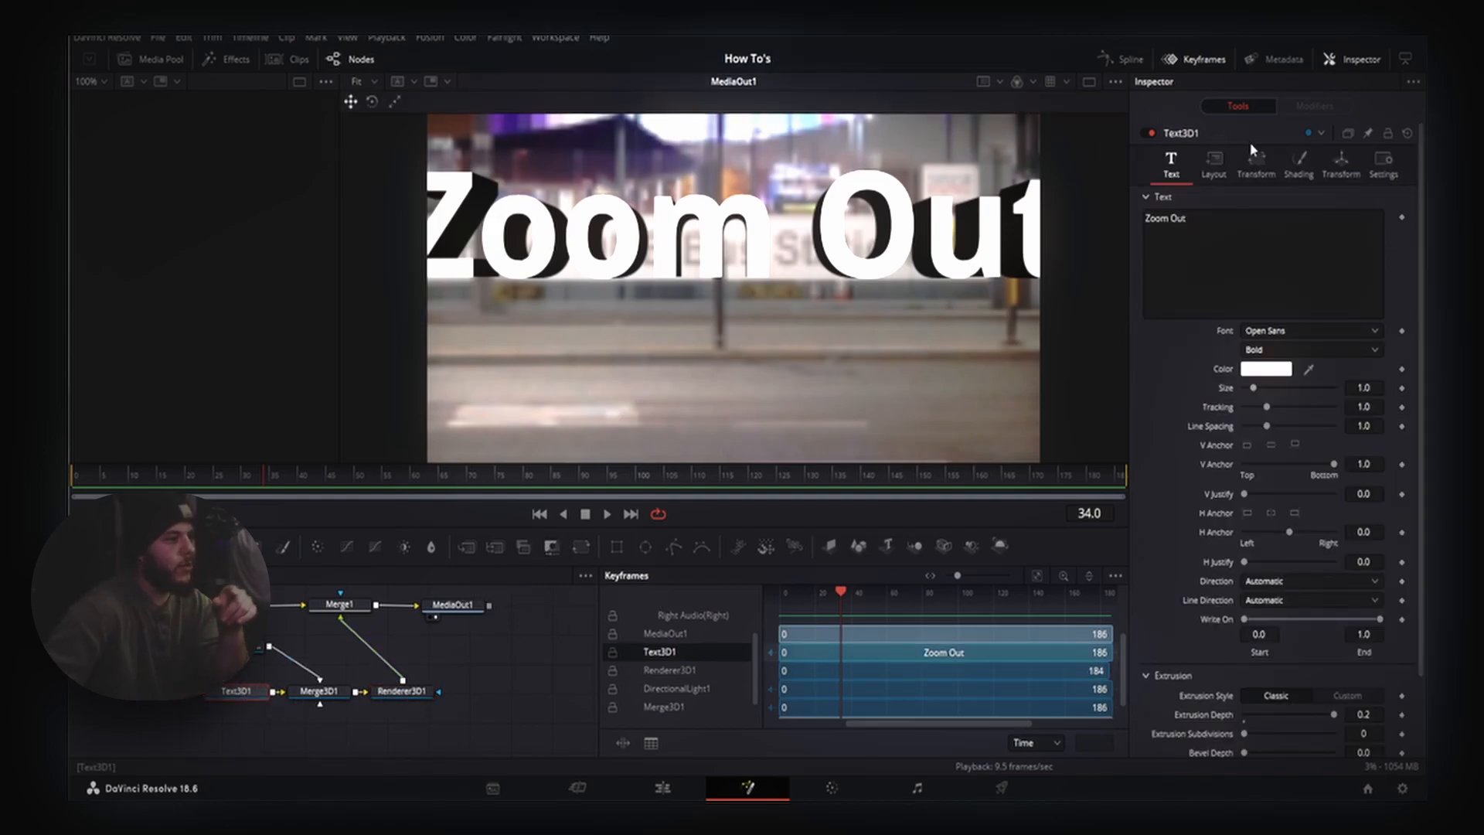
click(1271, 176)
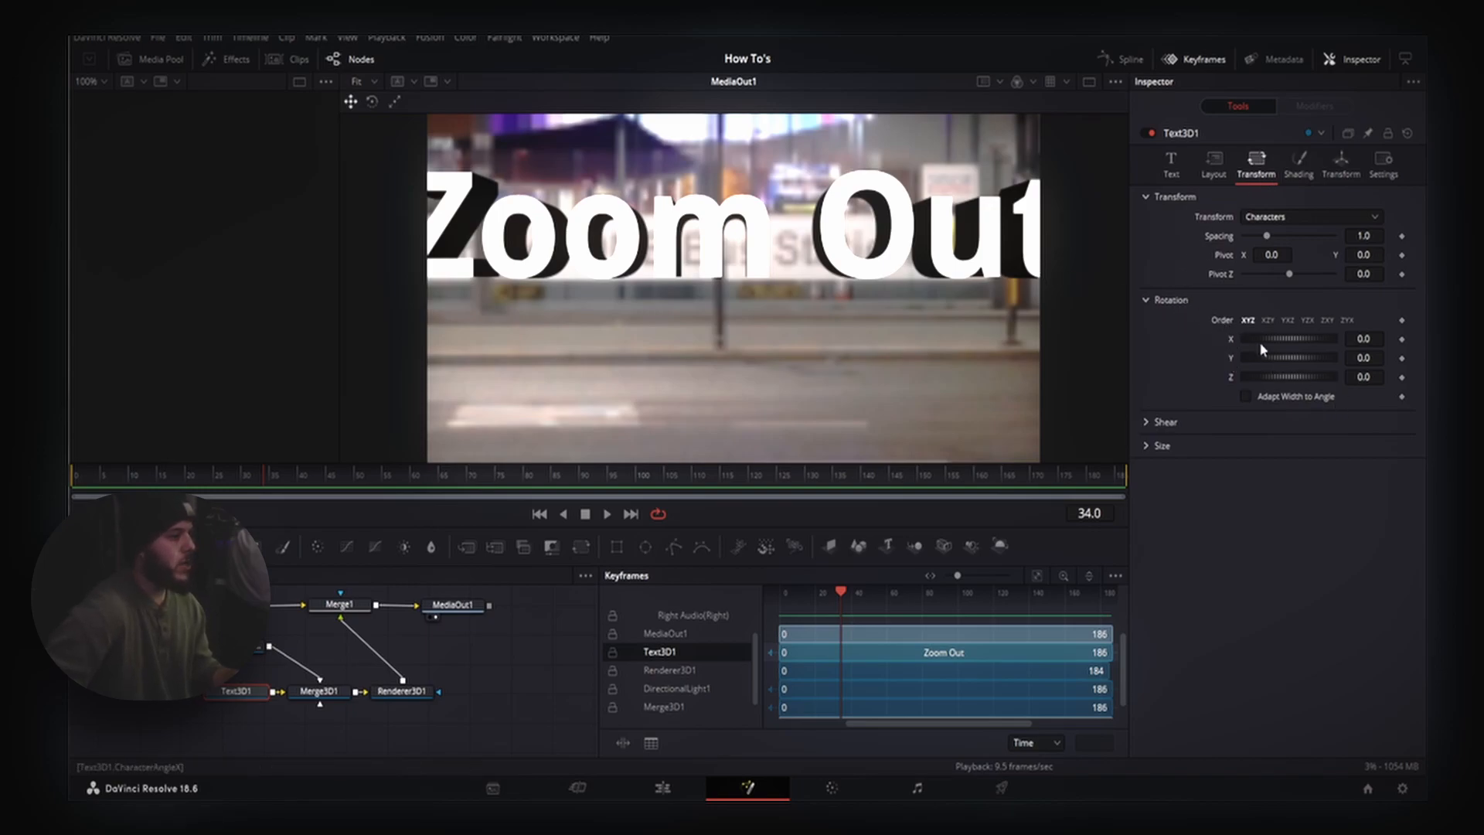
click(1366, 357)
click(1293, 361)
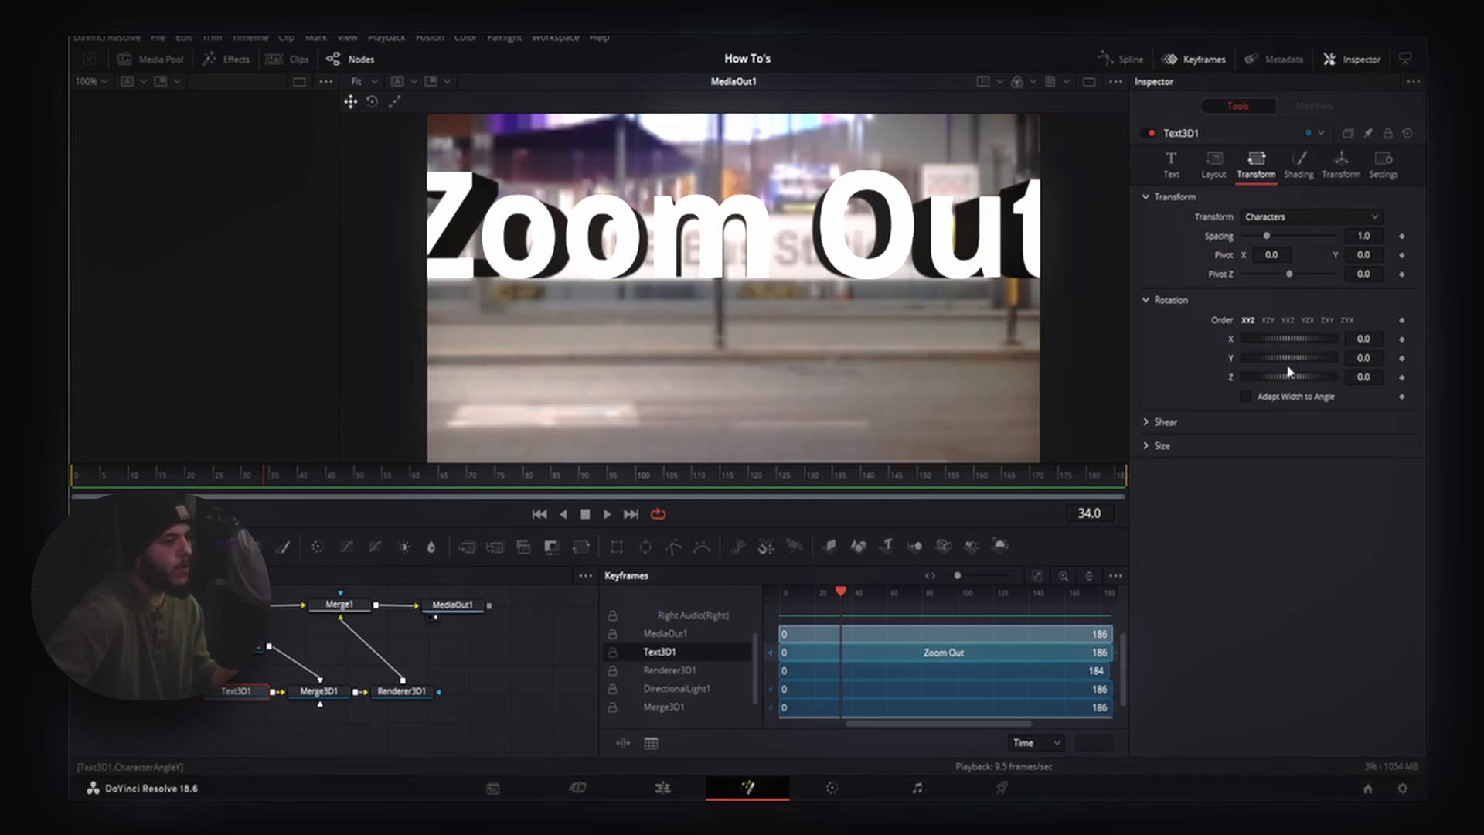
mouse_move(1282, 355)
mouse_down()
mouse_move(1311, 355)
mouse_move(1245, 350)
mouse_move(1347, 359)
mouse_move(1221, 350)
mouse_move(1286, 354)
mouse_up()
key(ctrl+z)
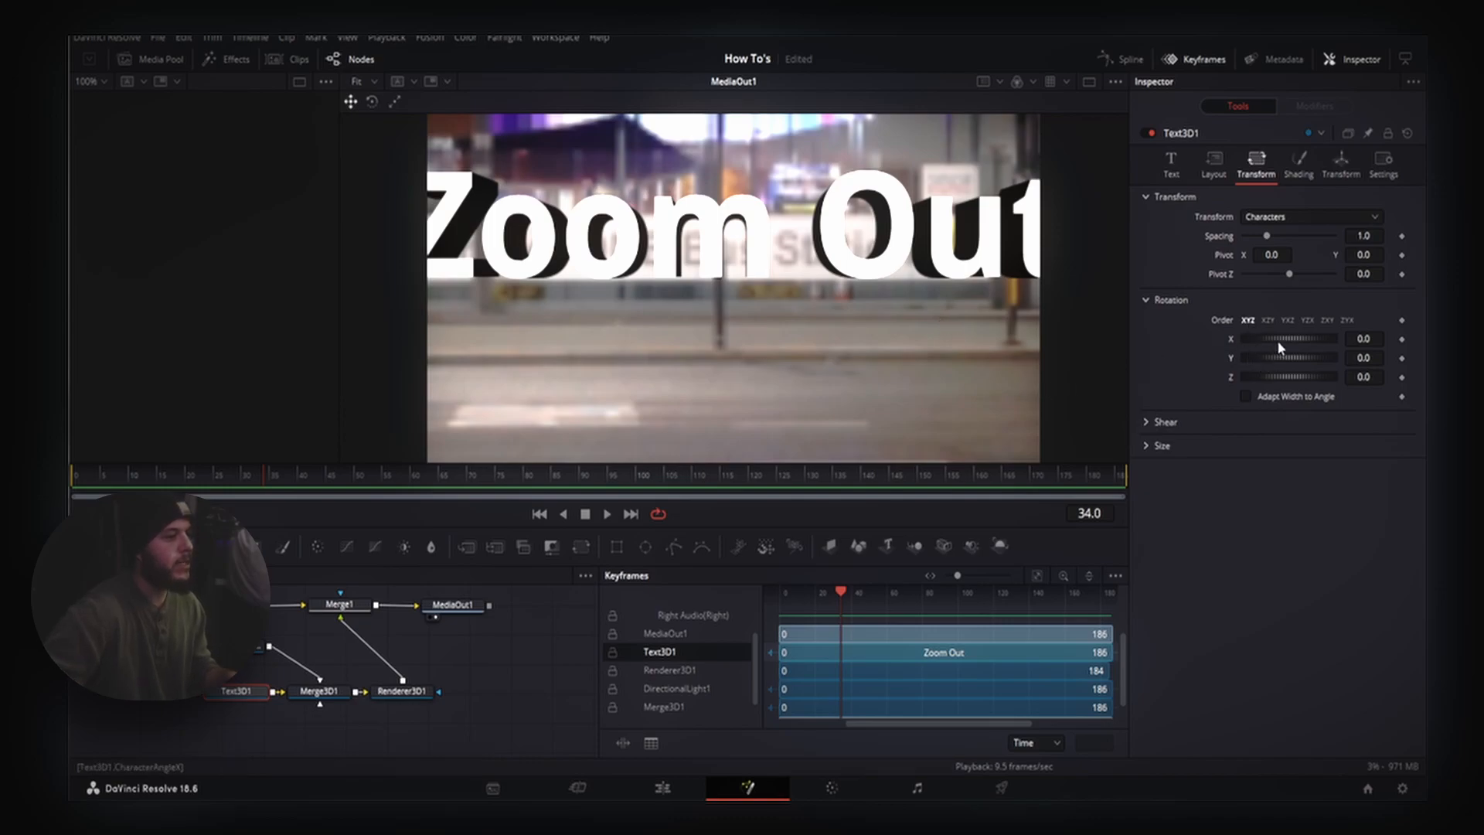
drag(1288, 338, 1297, 338)
drag(1296, 337, 1380, 341)
Step: Try rotating Text3D1 as one whole object, undo the rotations, and return to the character rotation settings
click(1341, 164)
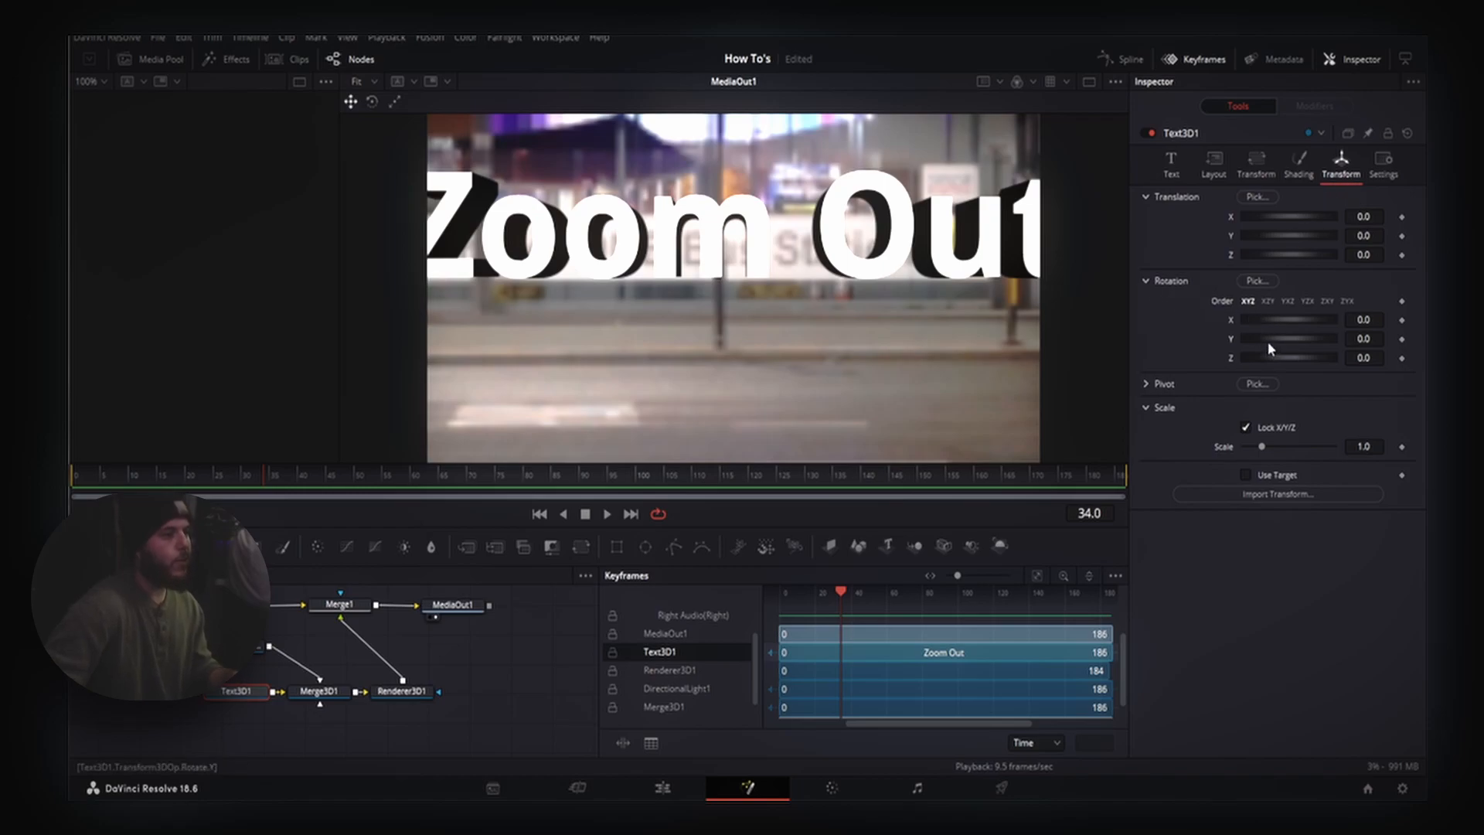
drag(1273, 347, 1372, 335)
key(ctrl+z)
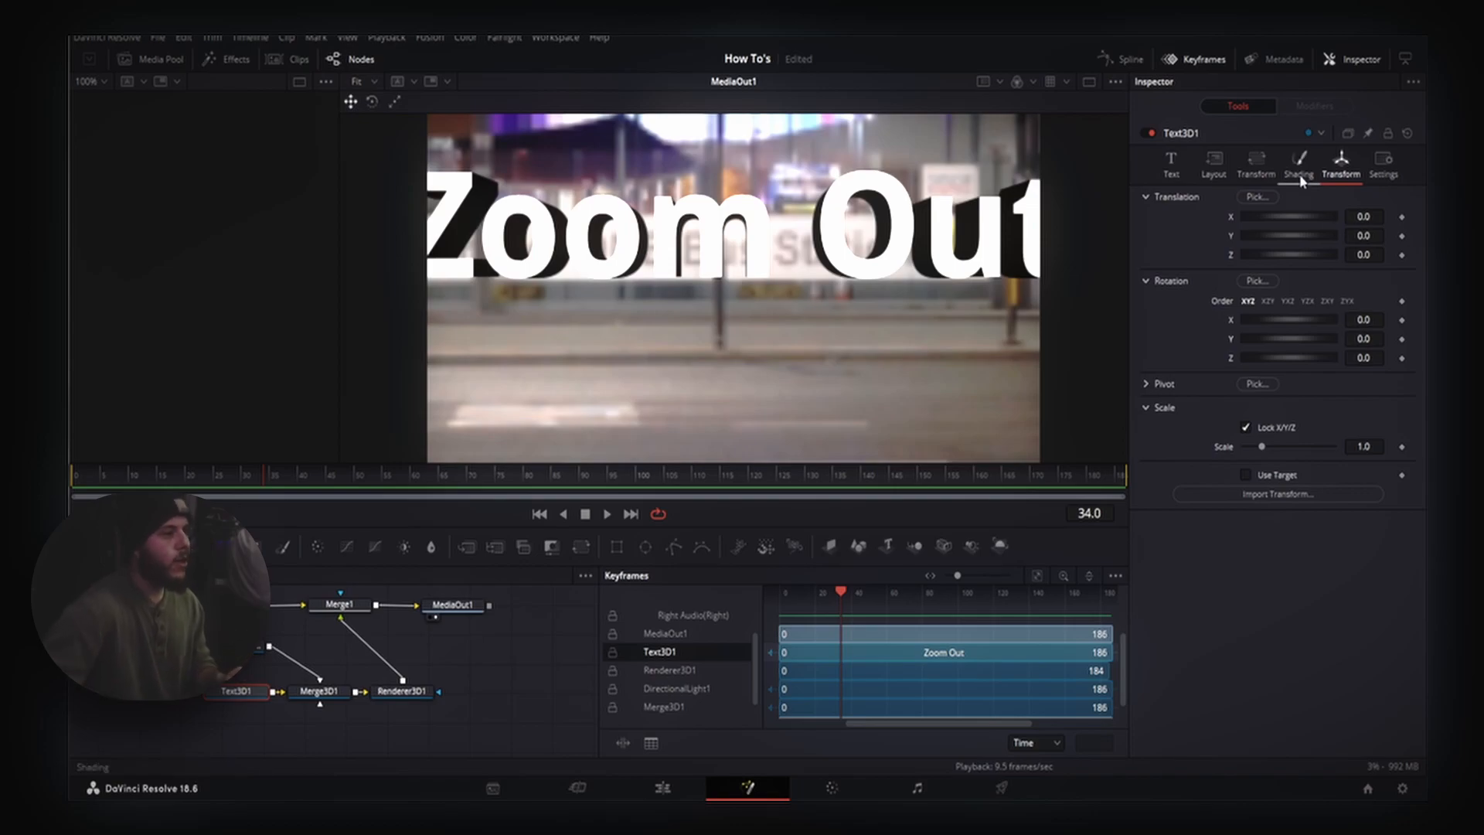
click(1258, 164)
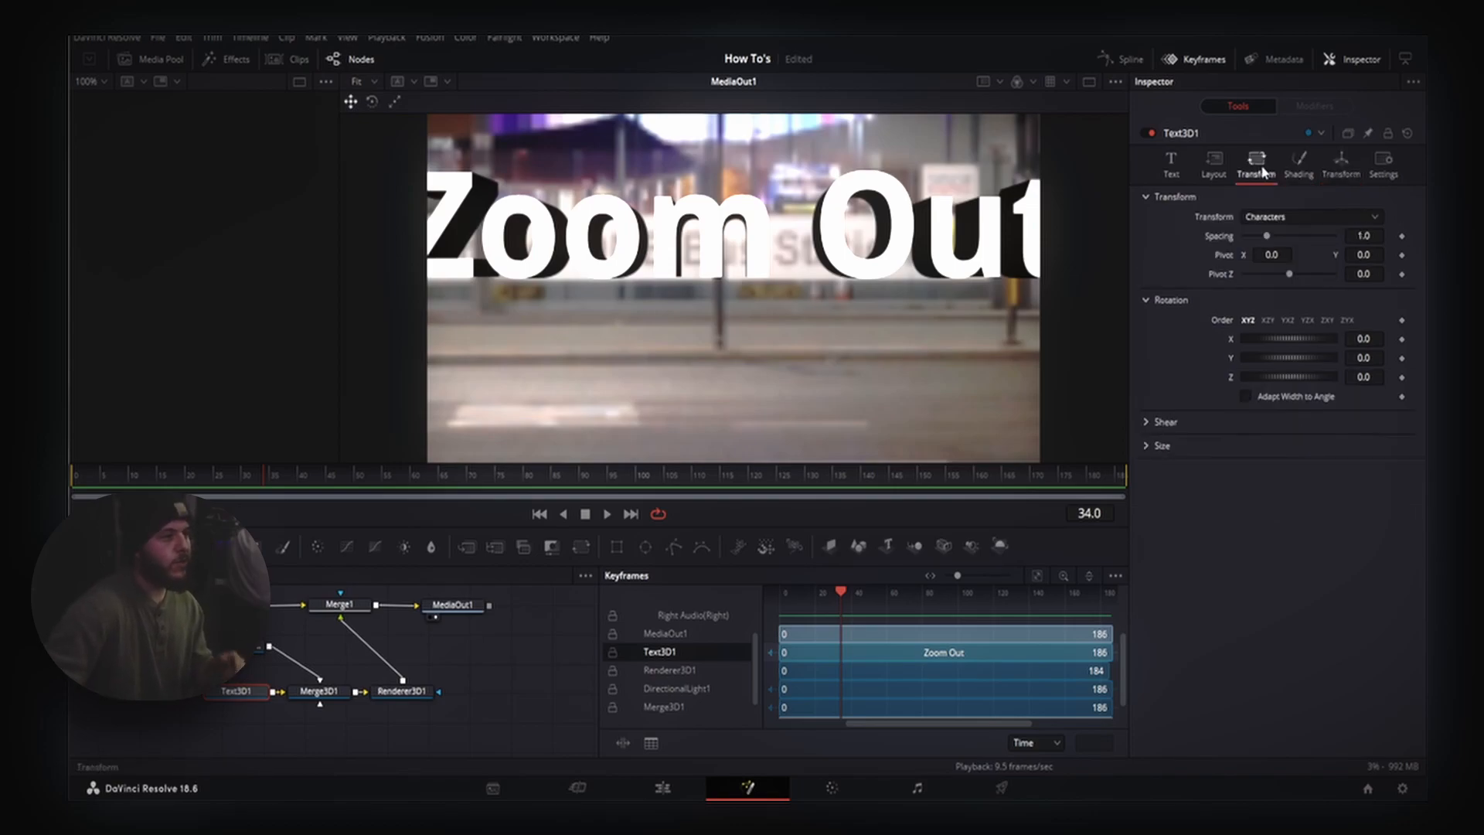
click(1345, 185)
drag(1283, 337, 1318, 338)
key(ctrl+z)
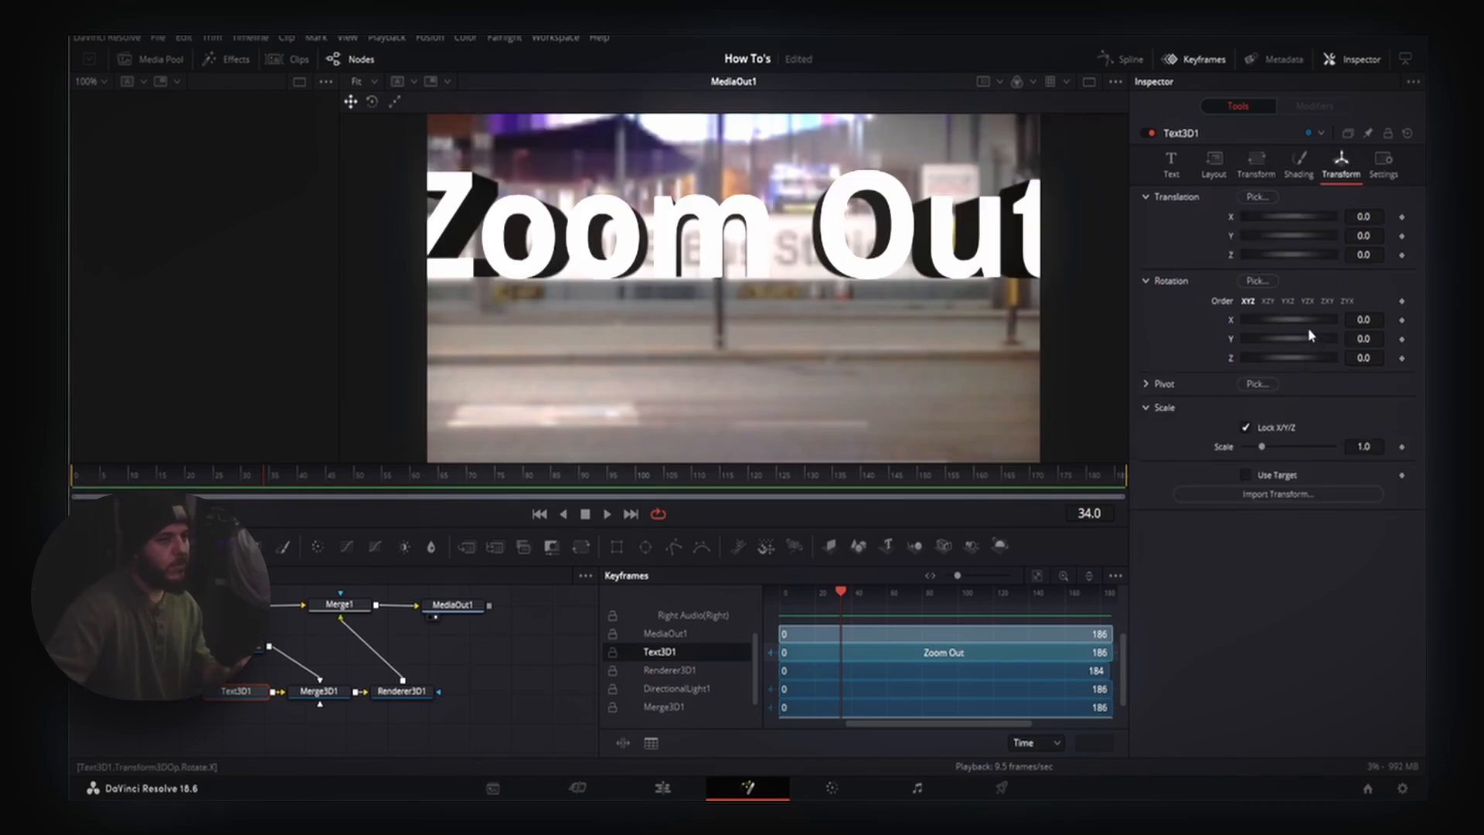
click(1240, 163)
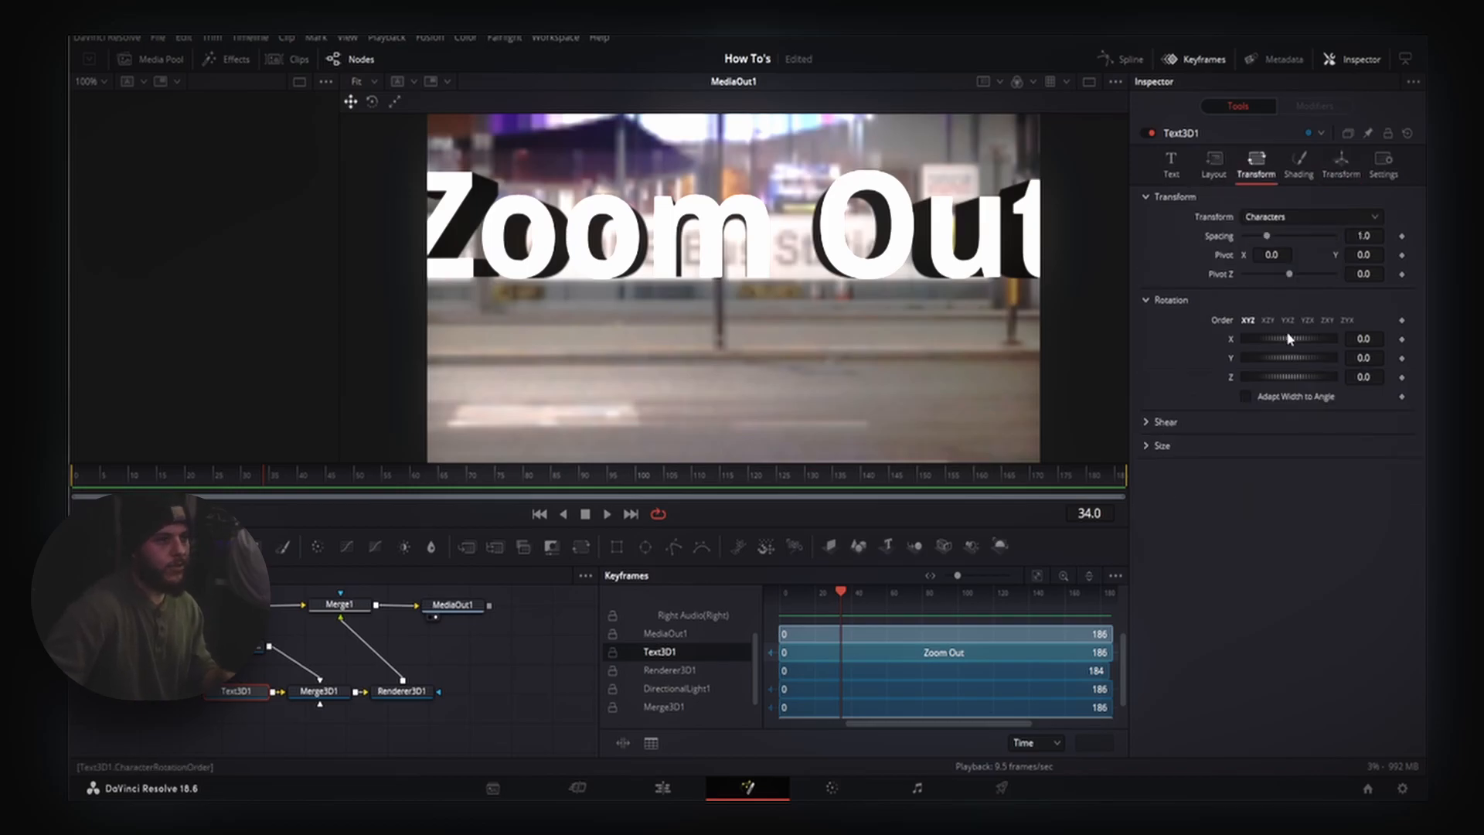
Step: Switch to the Edit page and park the playhead on the first frame of Fusion Clip 1, at 01:00:01:27
click(649, 789)
drag(746, 525, 703, 552)
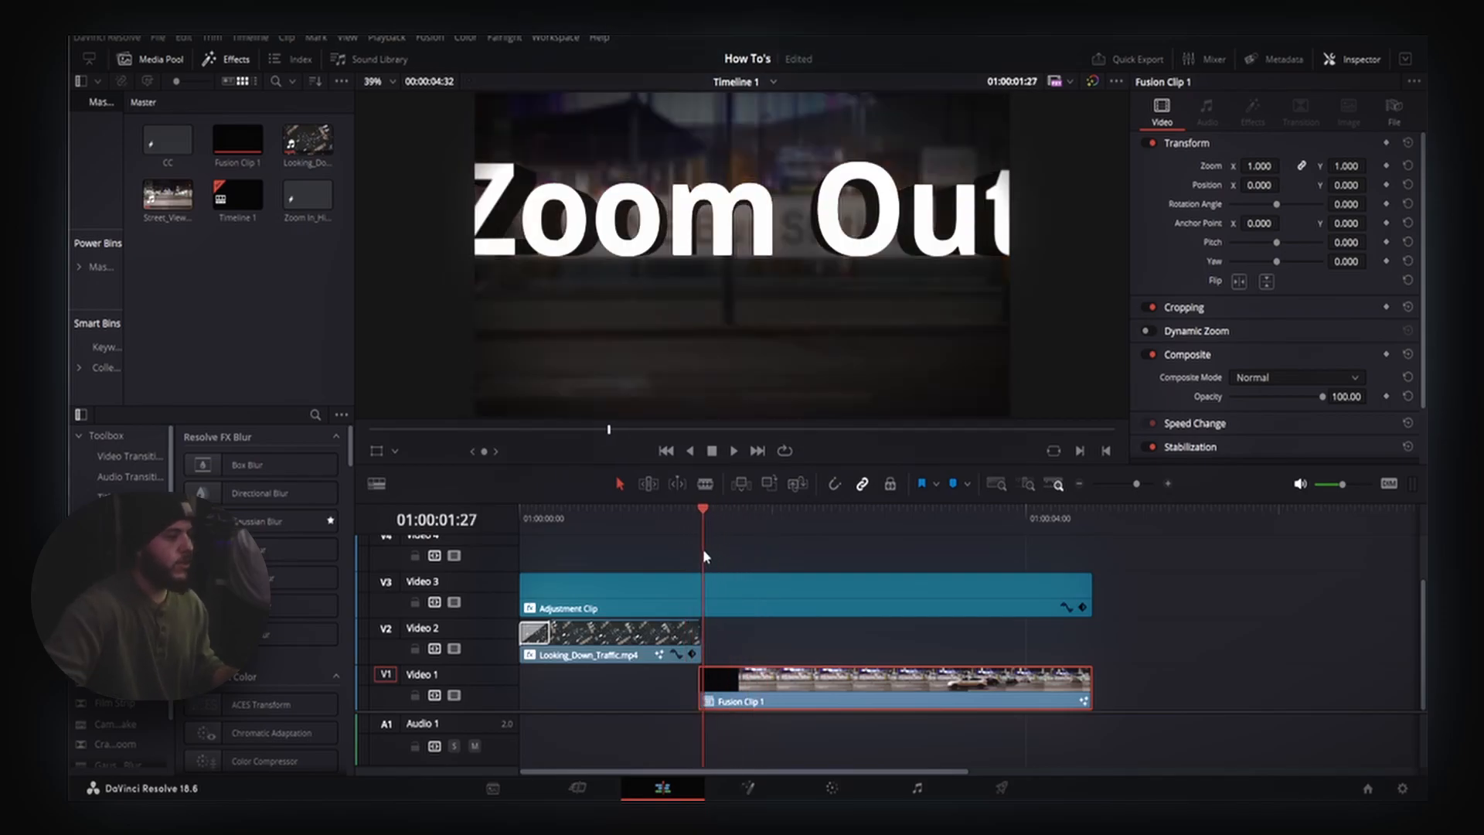
key(Left)
key(Left)
key(Right)
key(Right)
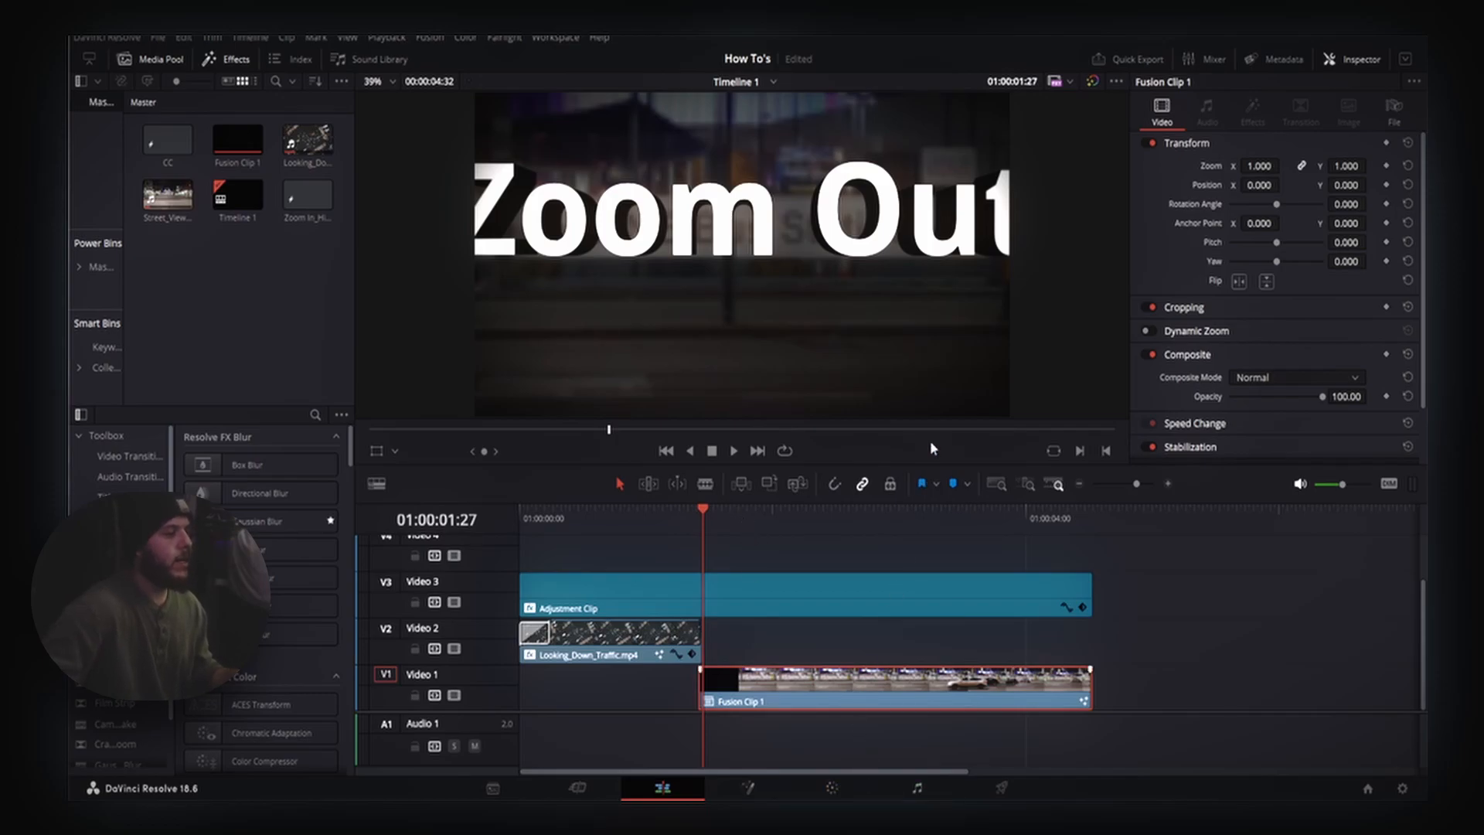
Step: Back in Fusion, animate Text3D1's character Y rotation with a 0.0 keyframe at the clip's start and 360 at frame 60
key(shift+5)
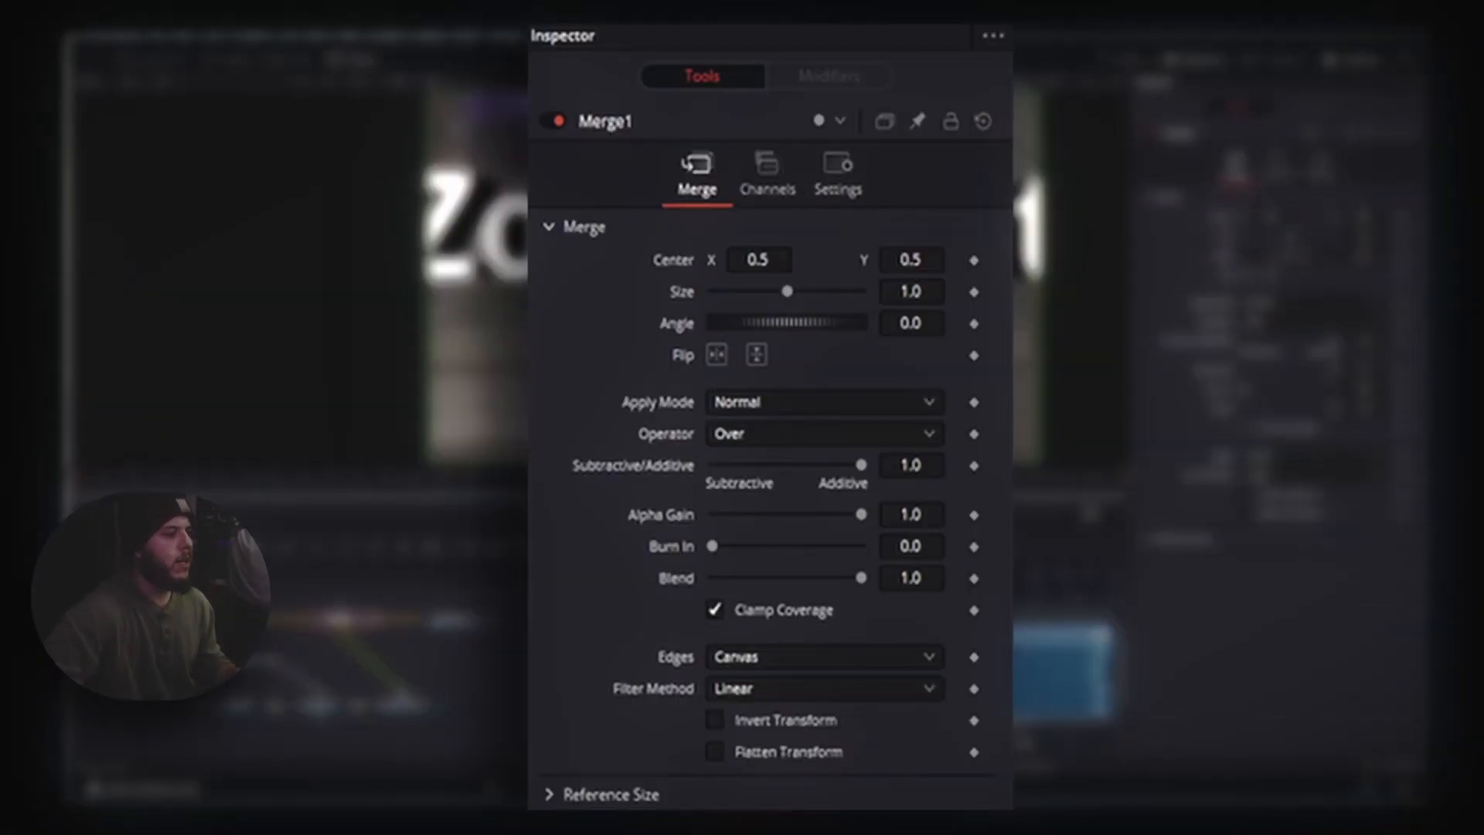
click(247, 707)
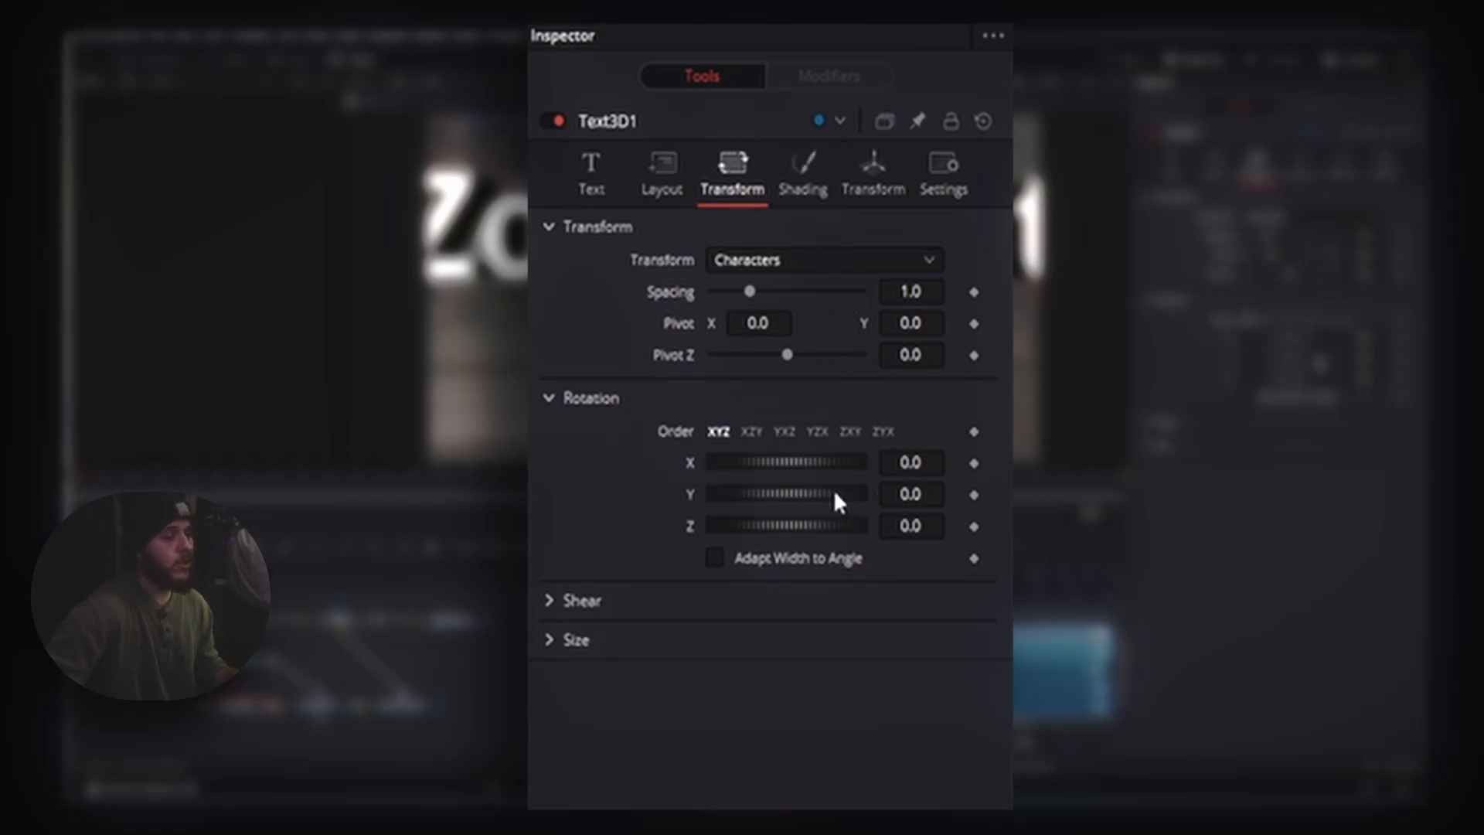
click(974, 495)
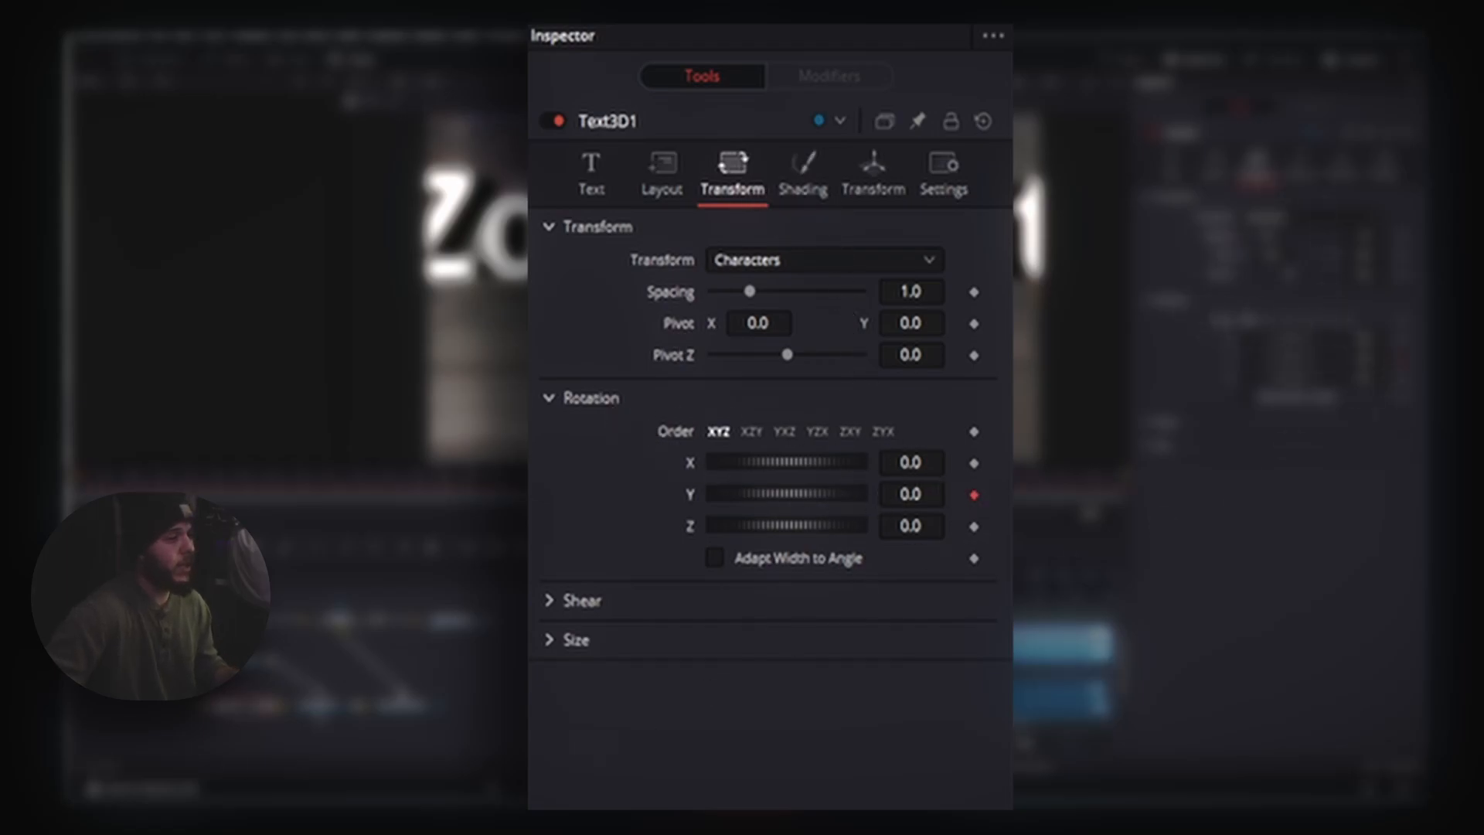
drag(106, 475, 414, 487)
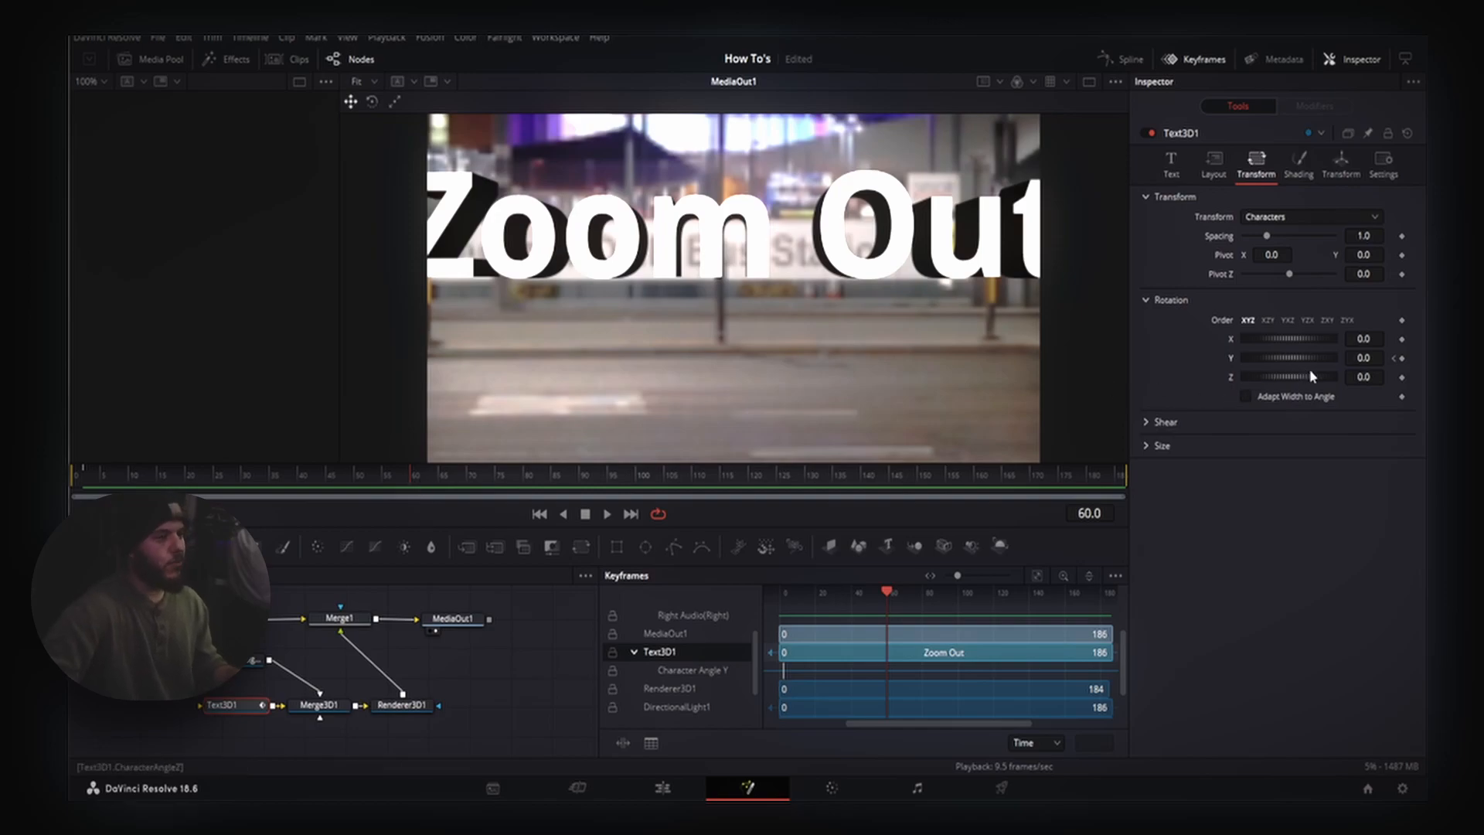
click(1355, 357)
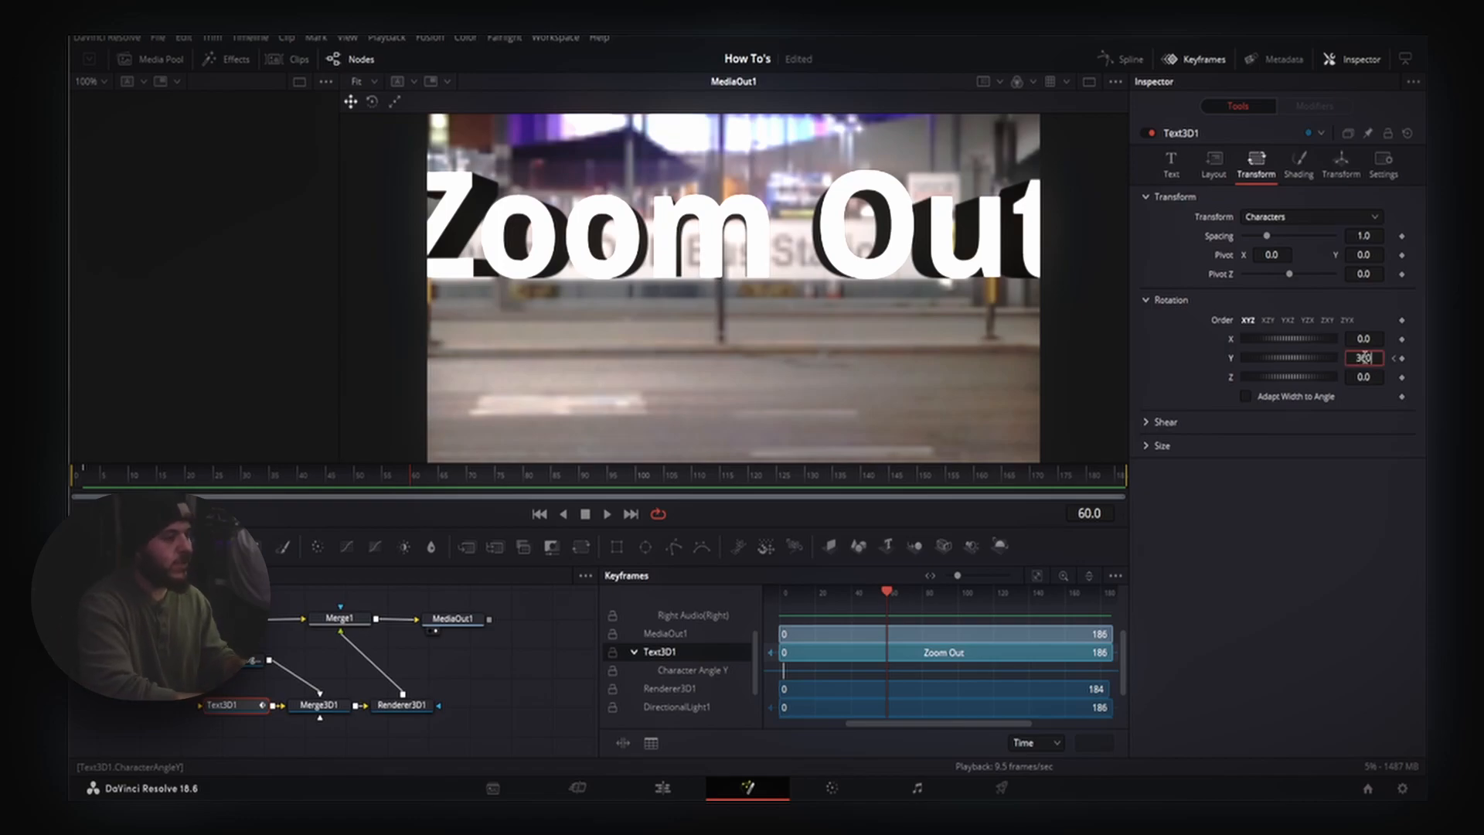
key(Tab)
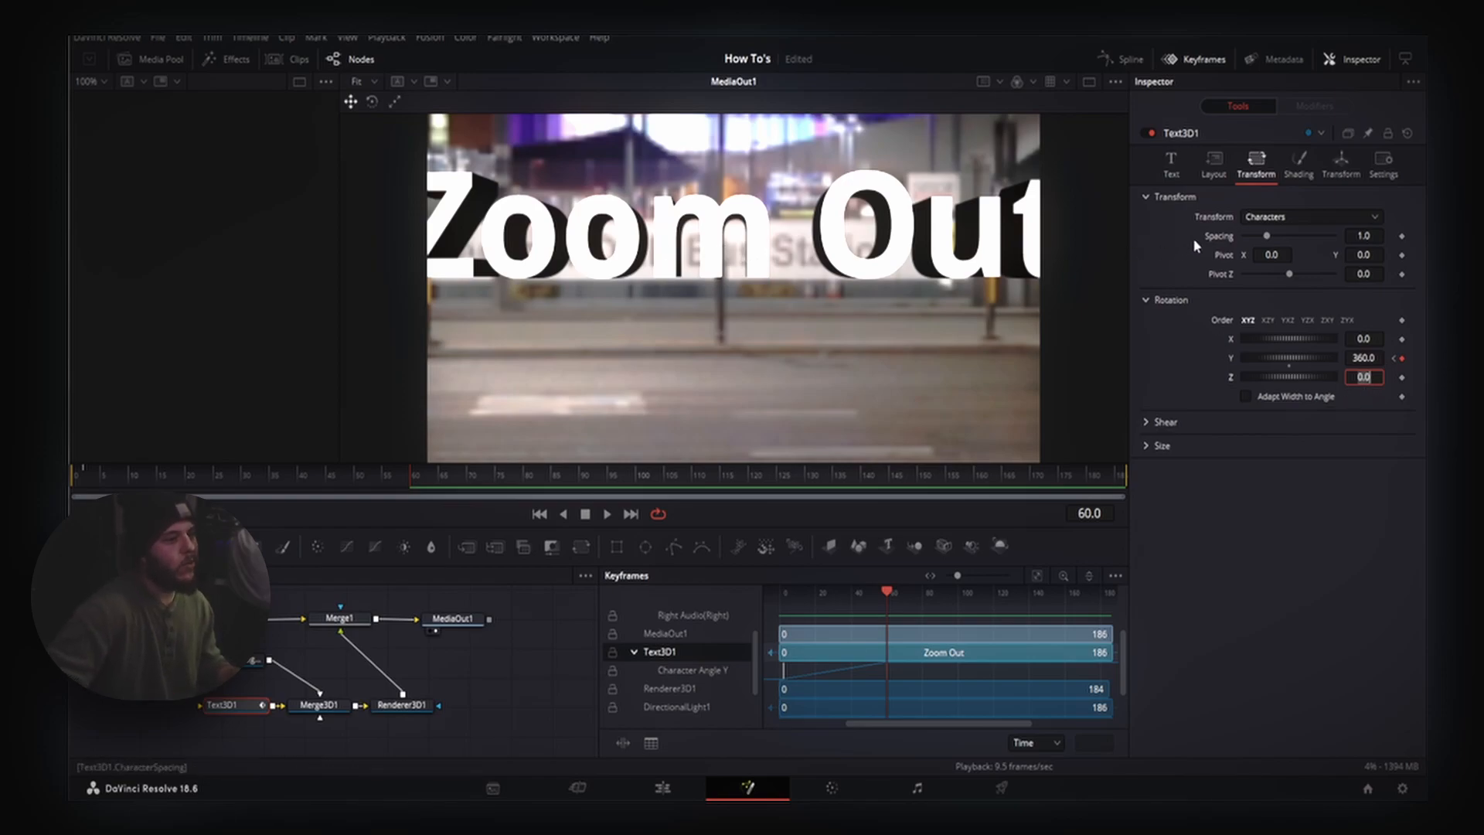
Step: Try a character Y rotation of 180 at frame 60
text(180)
key(Tab)
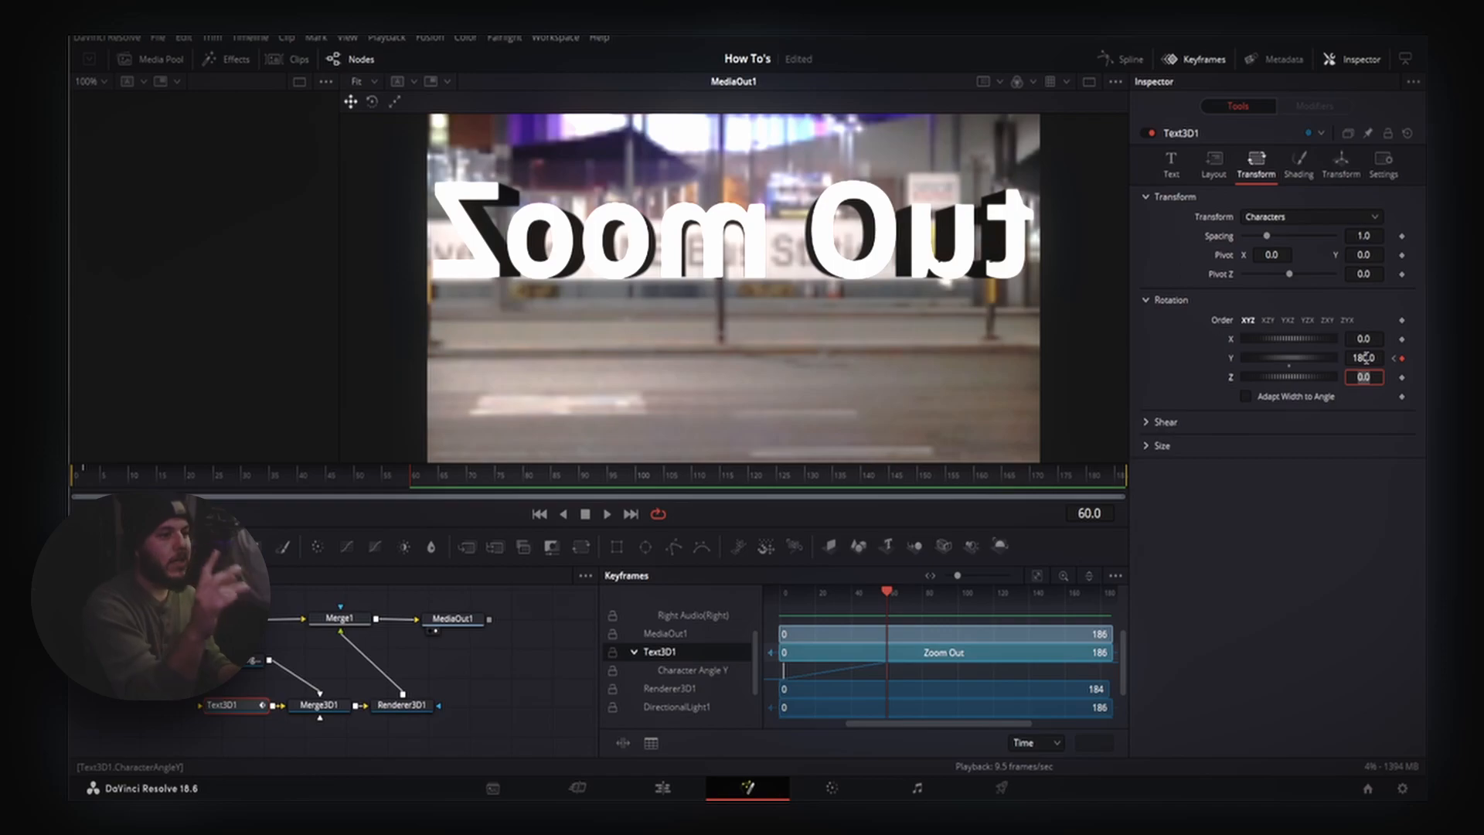
Step: Set the character Y rotation at frame 60 to 360 and scrub back to frame 39 to preview the spin
click(1365, 357)
text(360)
key(Tab)
drag(410, 482, 295, 475)
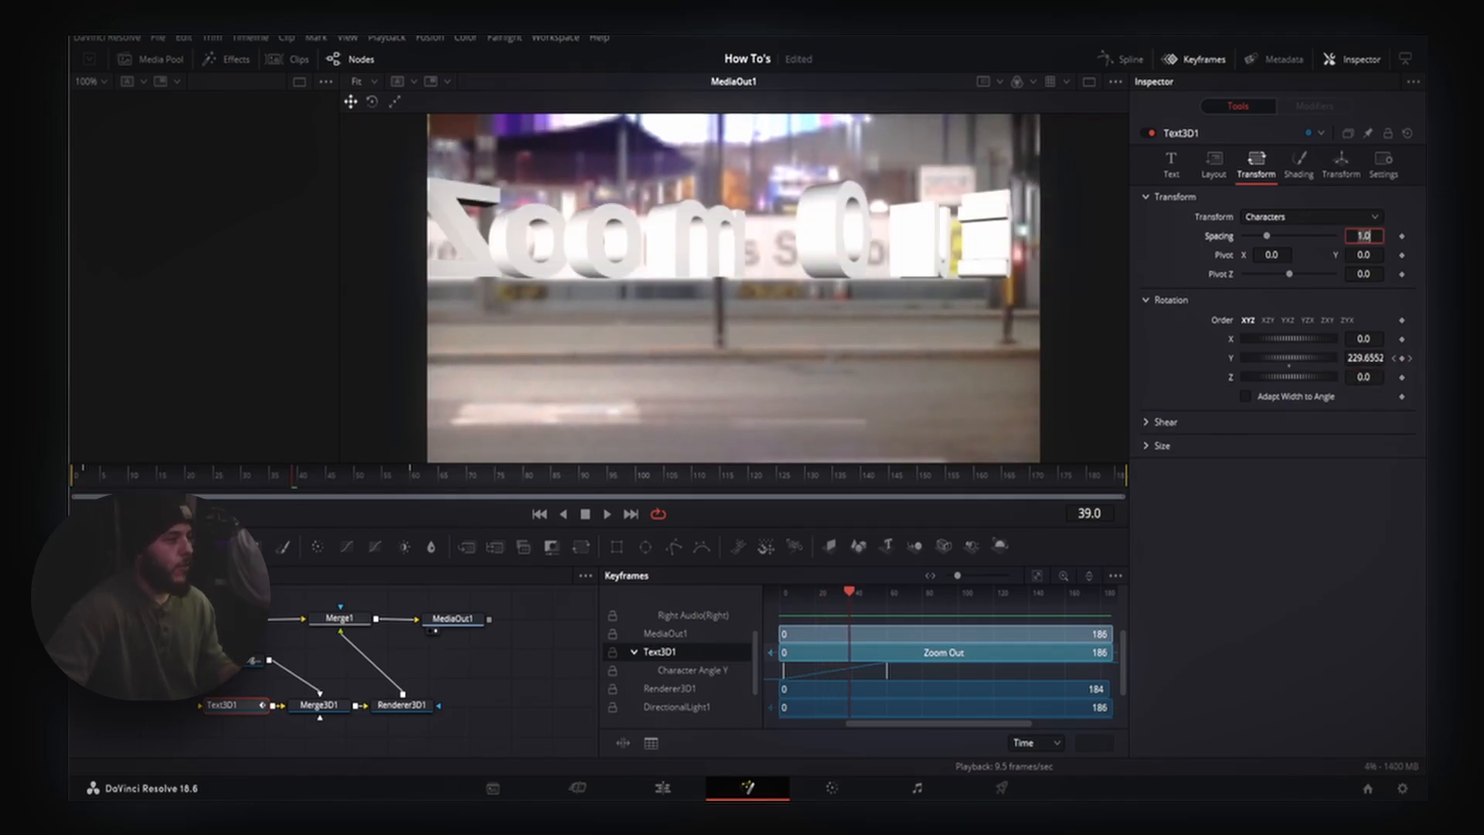
Step: Try spinning the whole Text3D1 title, keyframing its Y rotation at 0.0 on frame 2 and 360 on frame 60, and scrub to preview
click(85, 486)
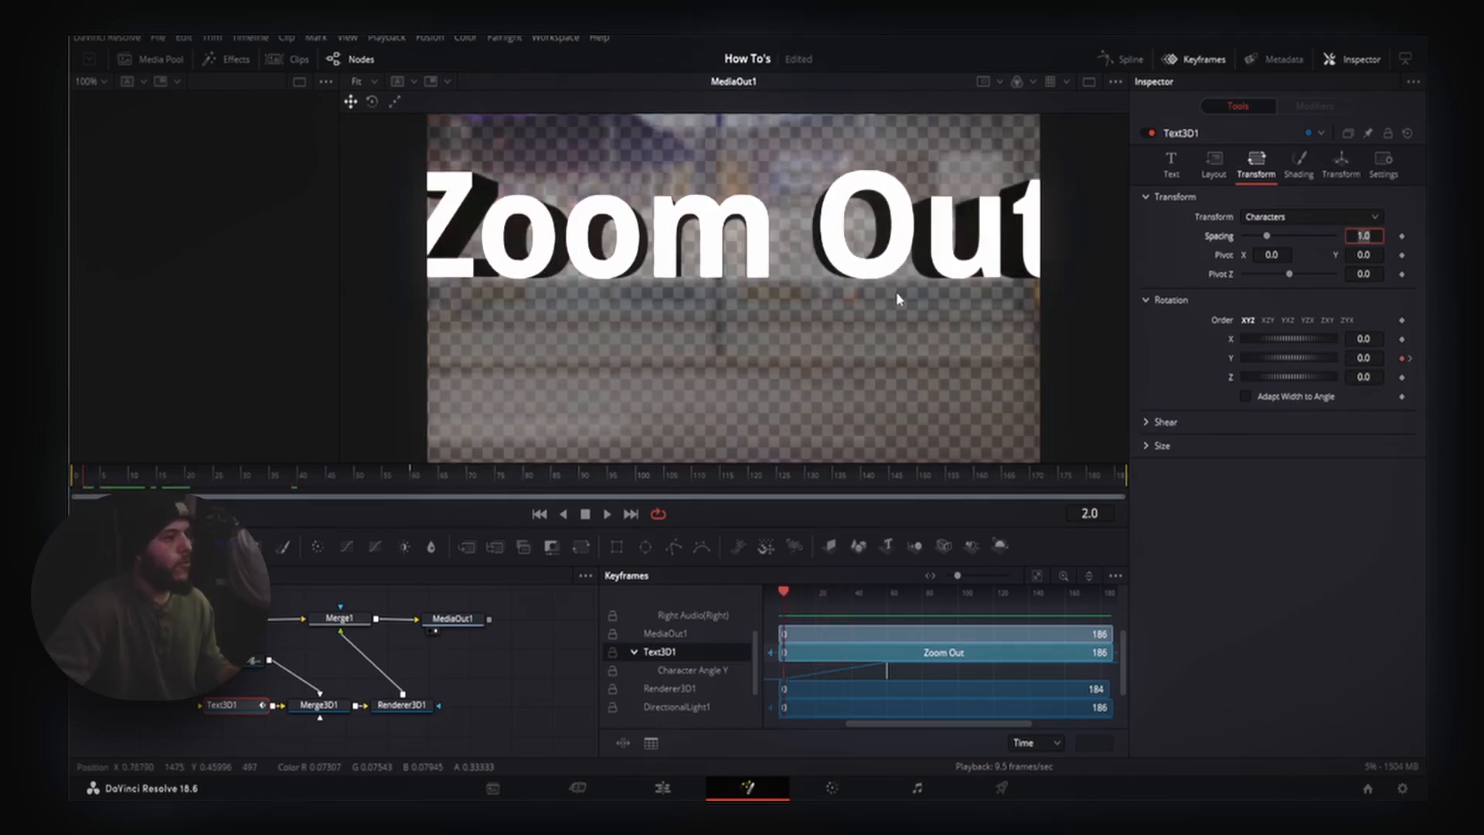
click(1344, 164)
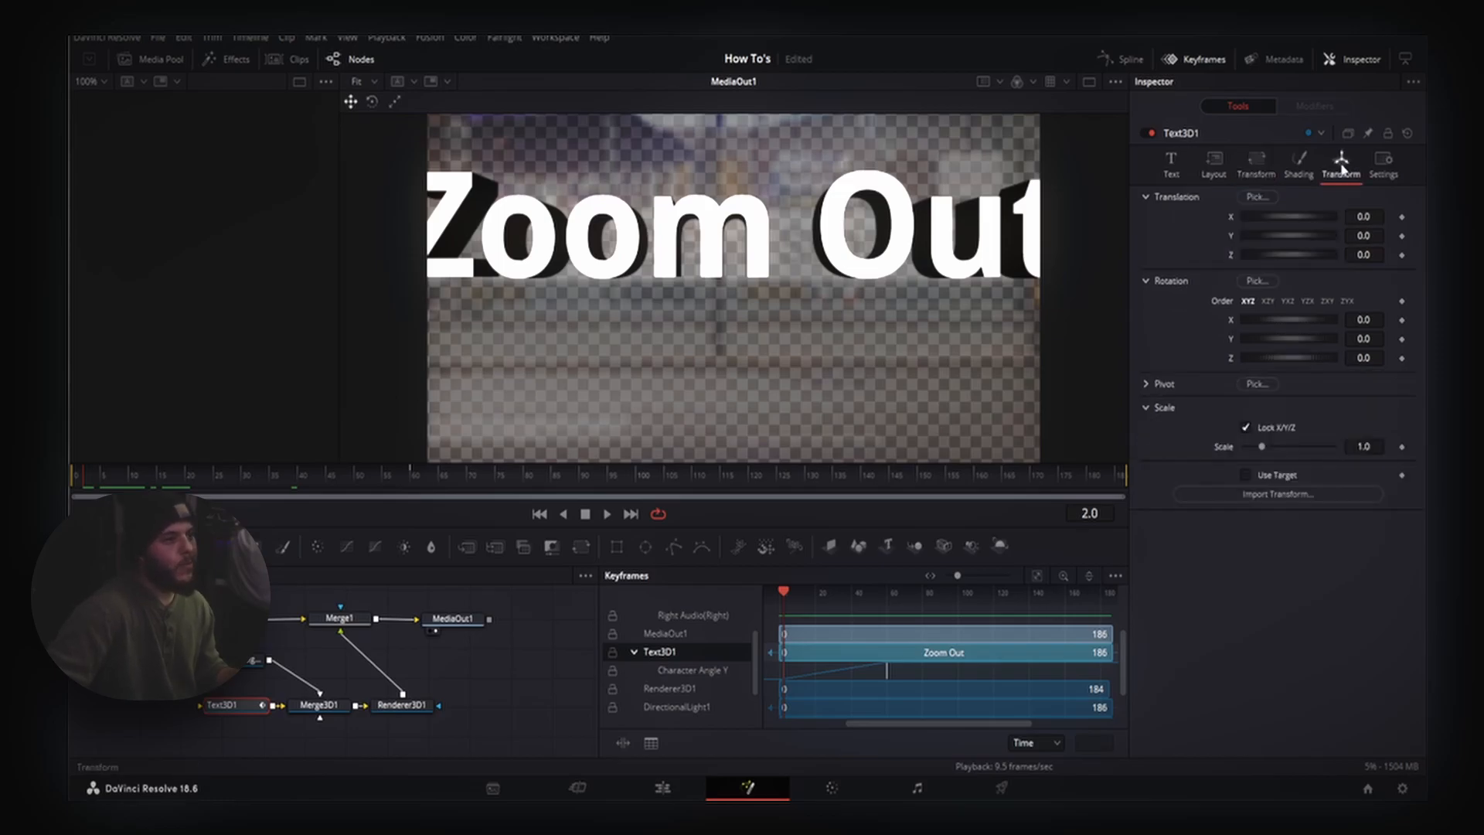
click(1402, 340)
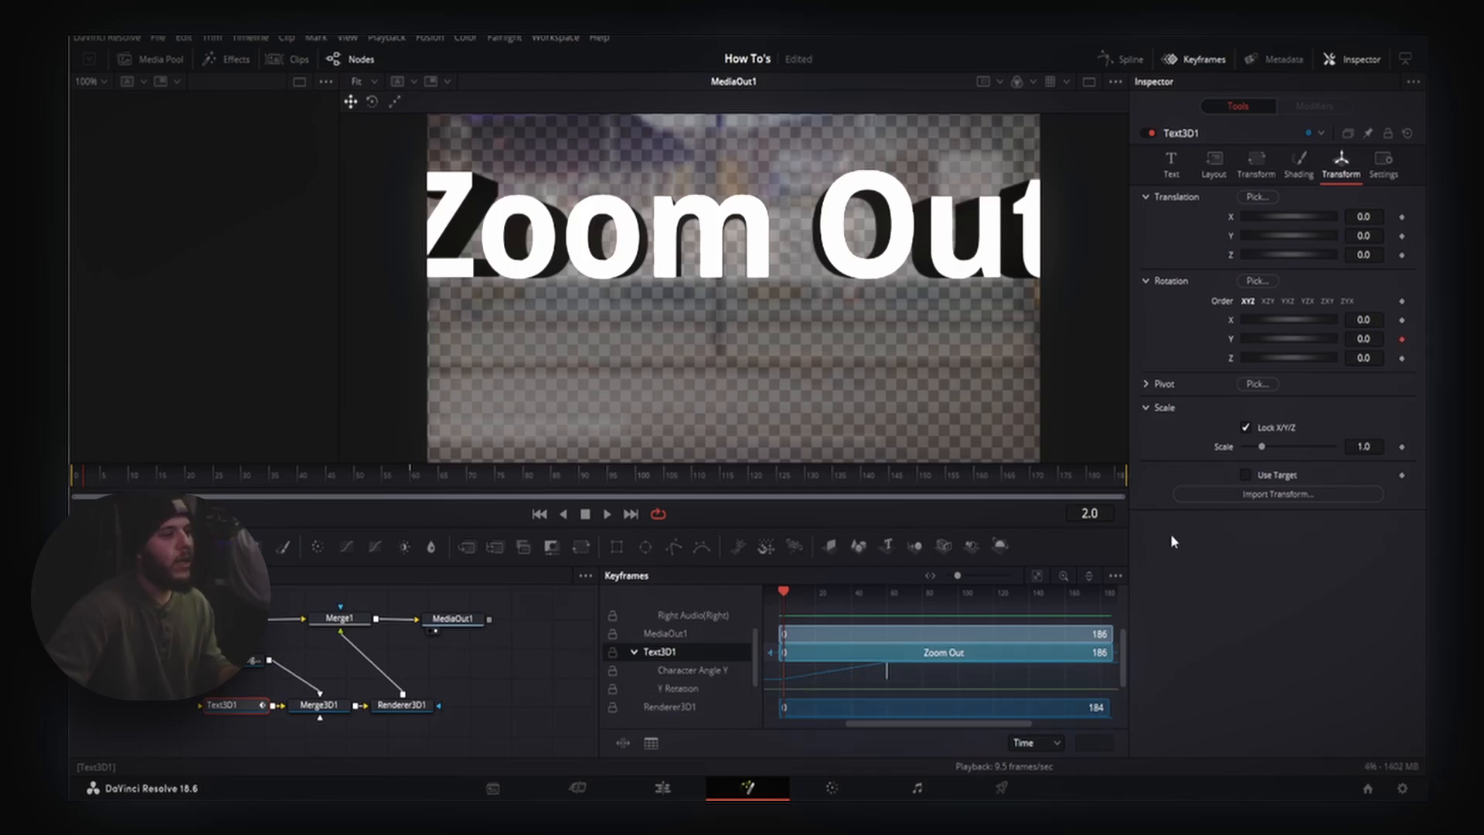
click(411, 472)
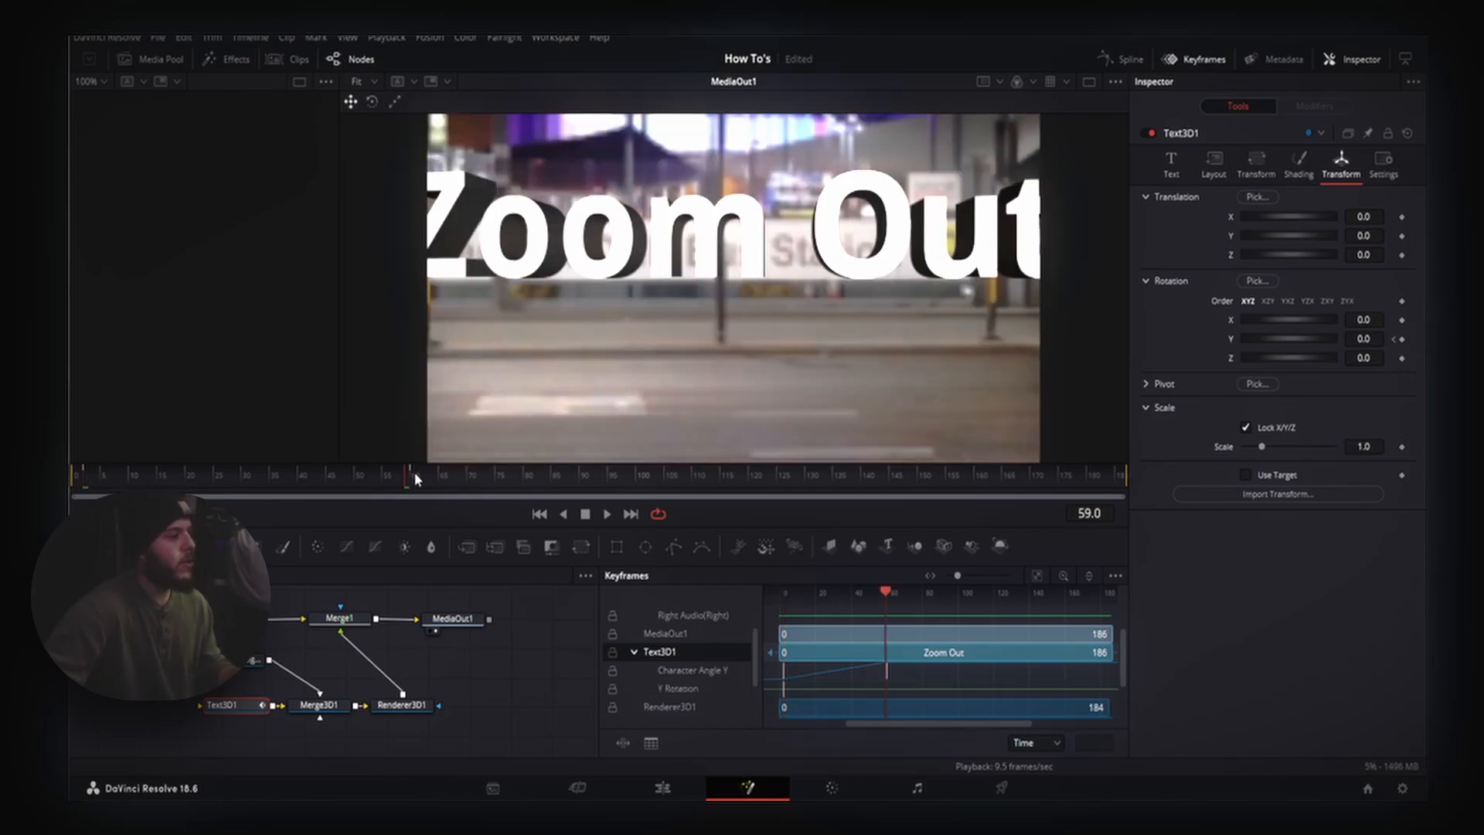
click(414, 475)
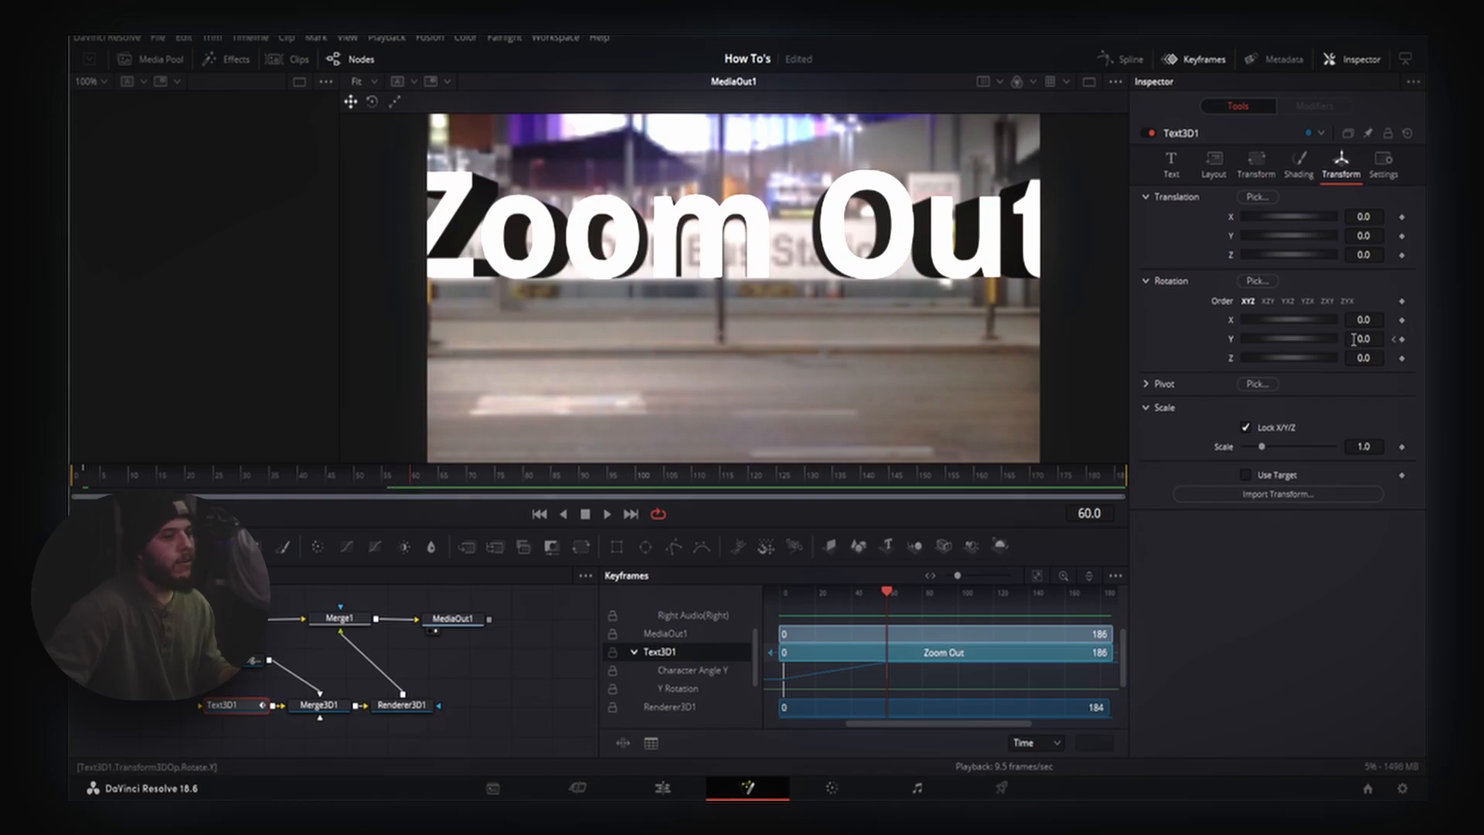
text(3)
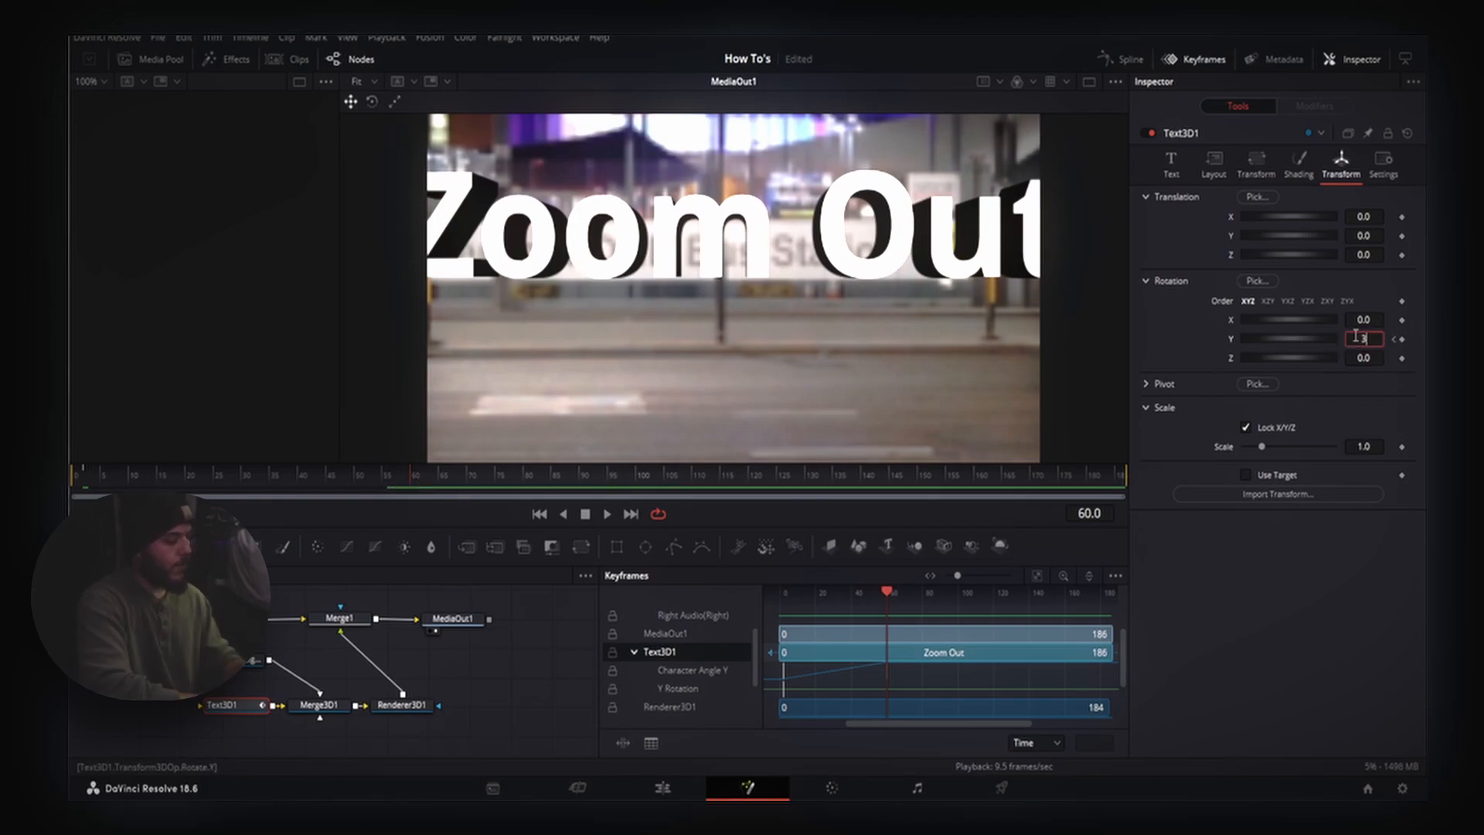
text(60)
key(Tab)
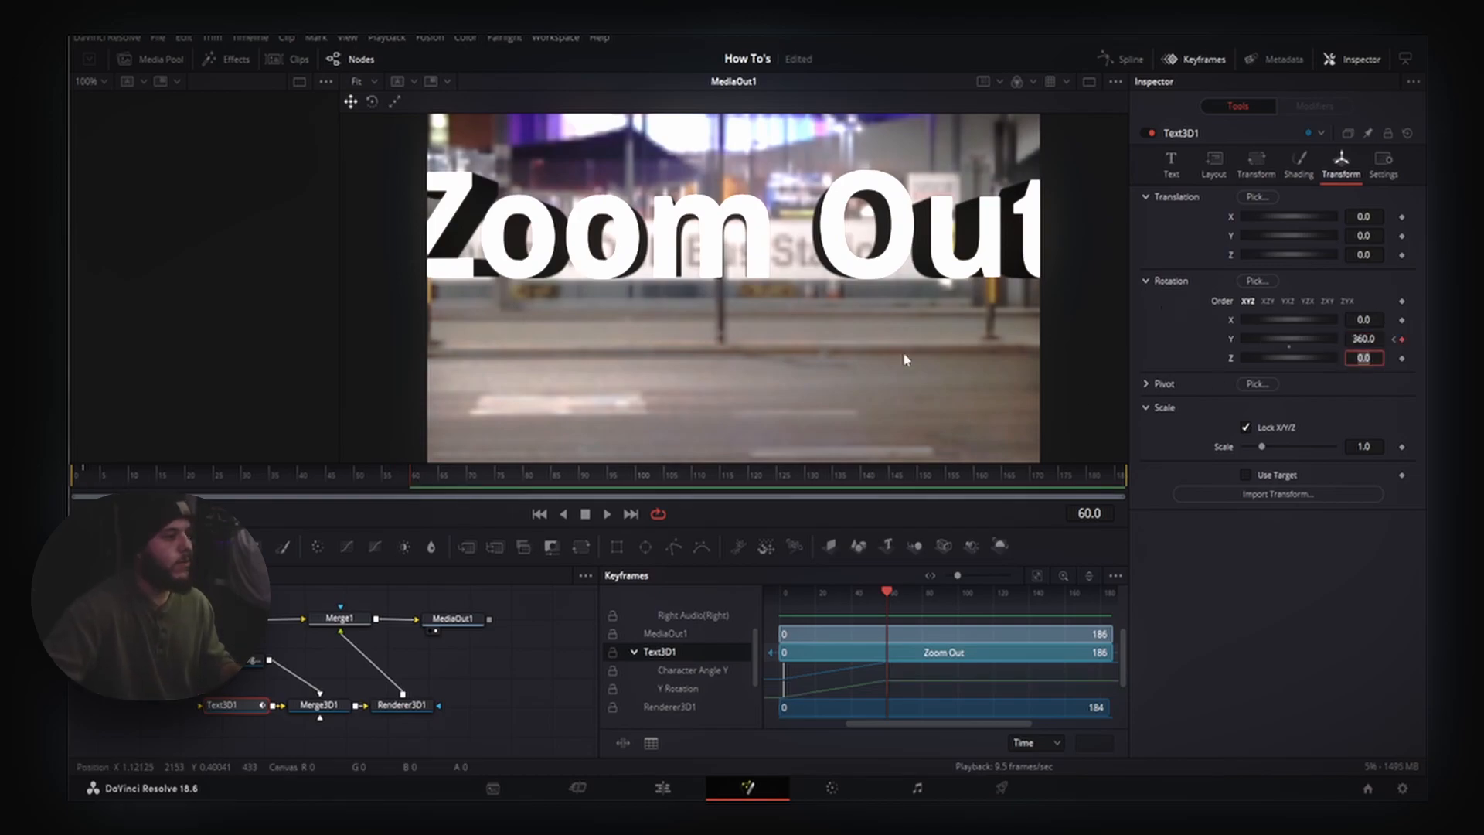
mouse_move(203, 473)
mouse_down()
mouse_move(128, 474)
mouse_move(230, 475)
mouse_up()
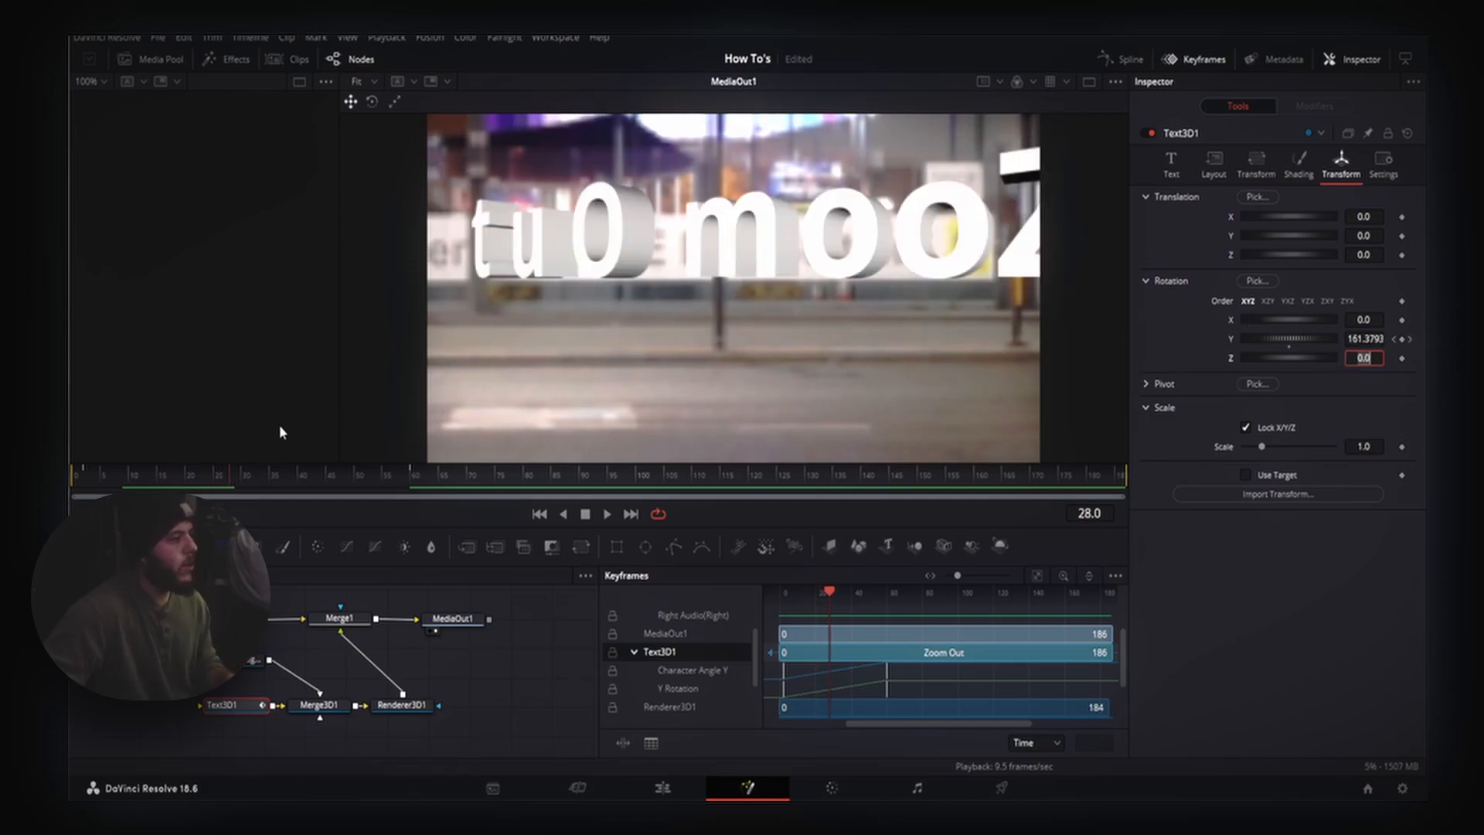
Step: Remove both Y rotation keyframes from Text3D1's overall transform and return to frame 2
click(1411, 339)
click(1402, 340)
click(1394, 340)
click(1402, 340)
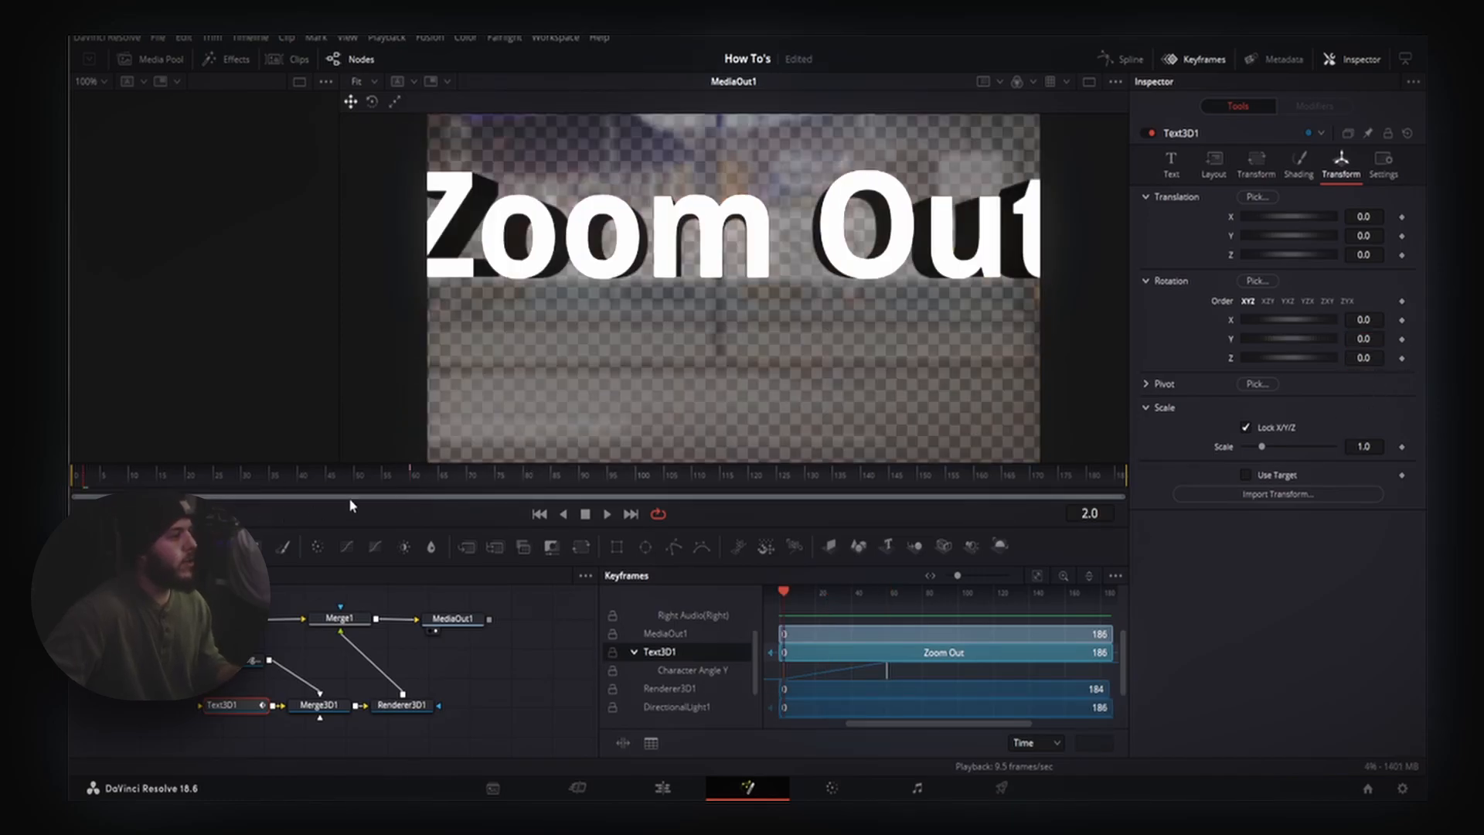
mouse_move(91, 471)
mouse_down()
mouse_move(429, 466)
mouse_move(82, 468)
mouse_up()
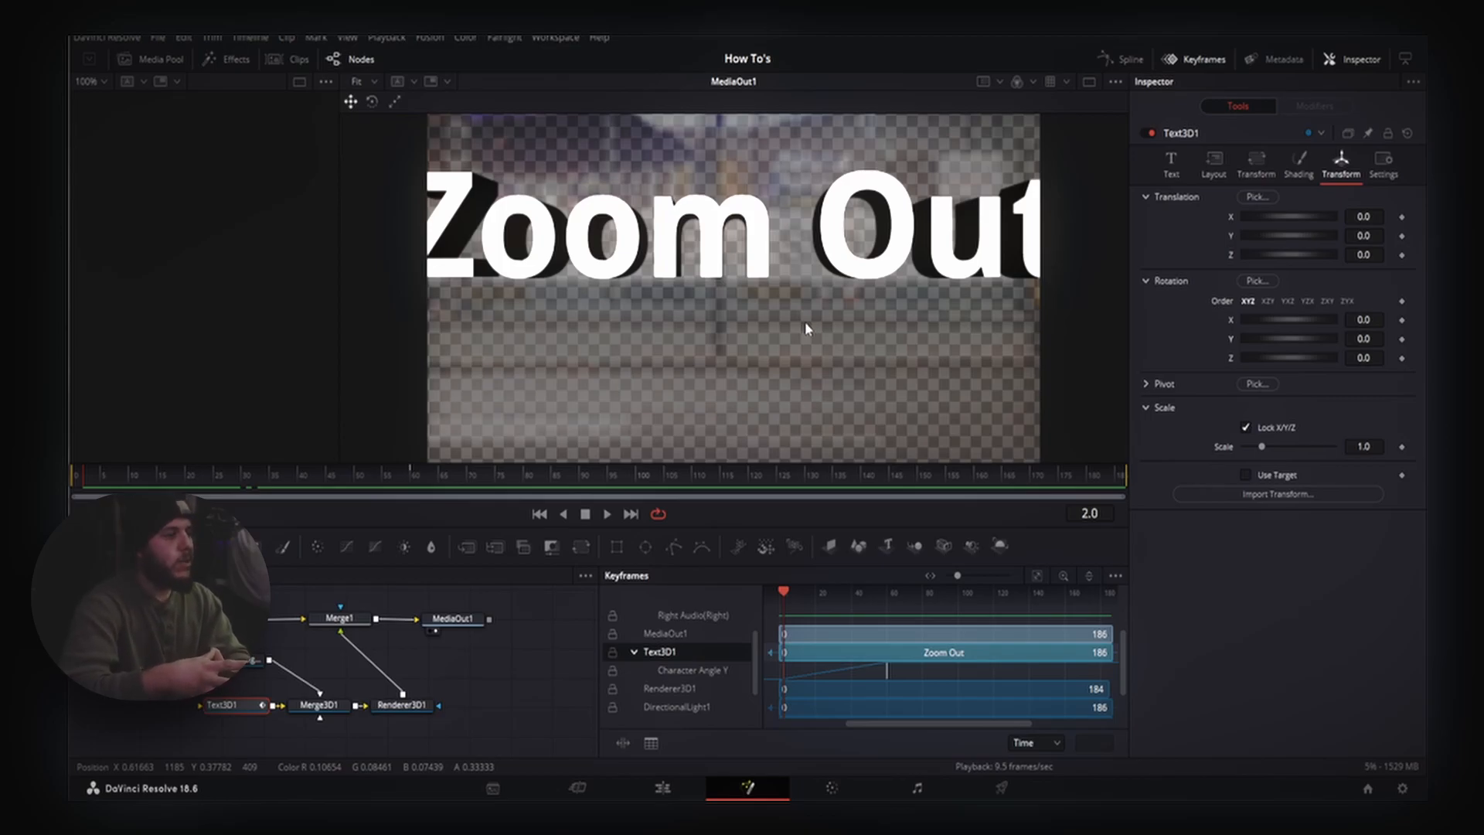
Step: Select DirectionalLight1, test its intensity at 0.0 and restore it to 1.0
click(256, 659)
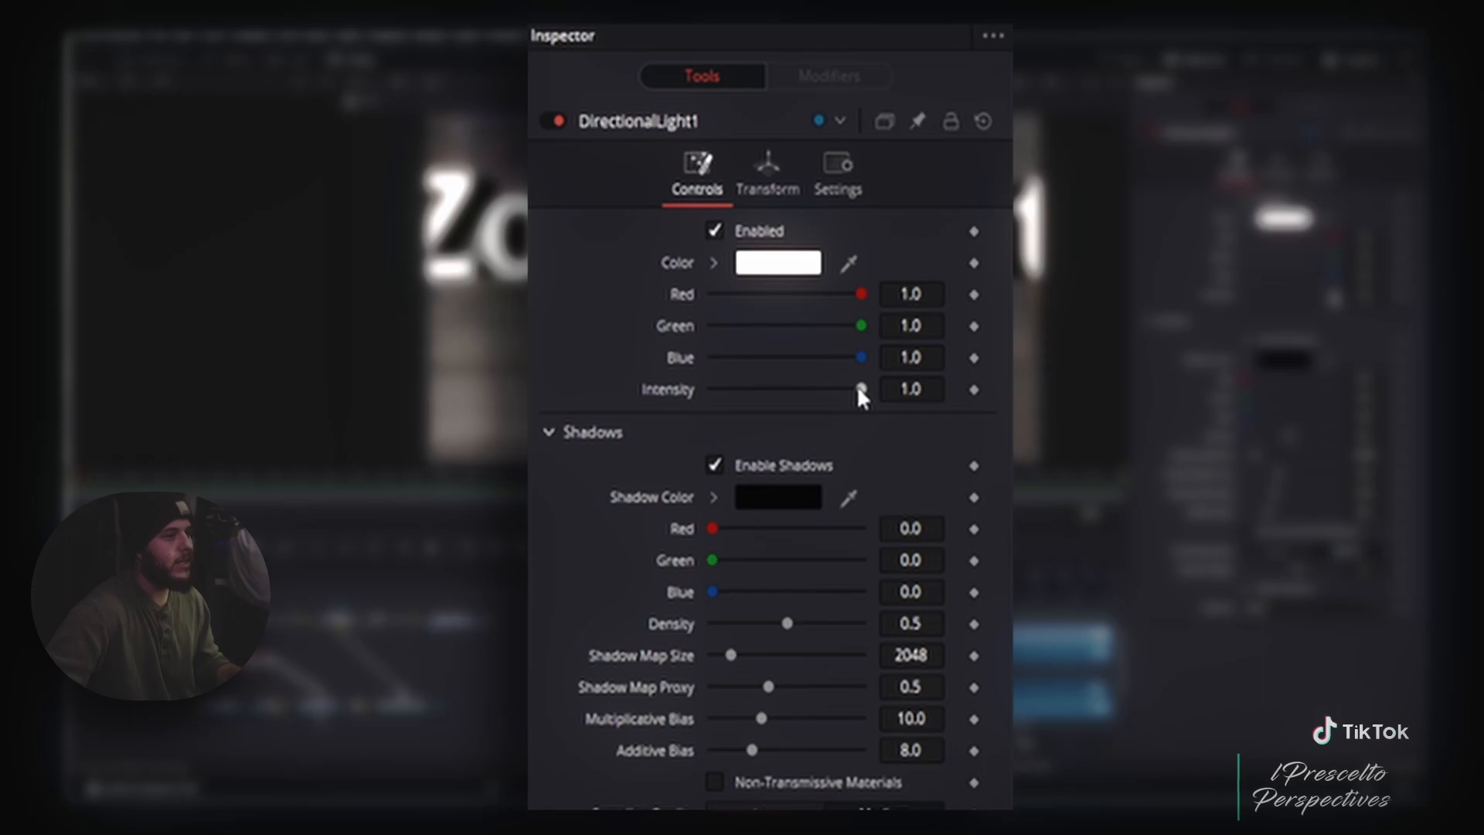
drag(862, 394, 700, 389)
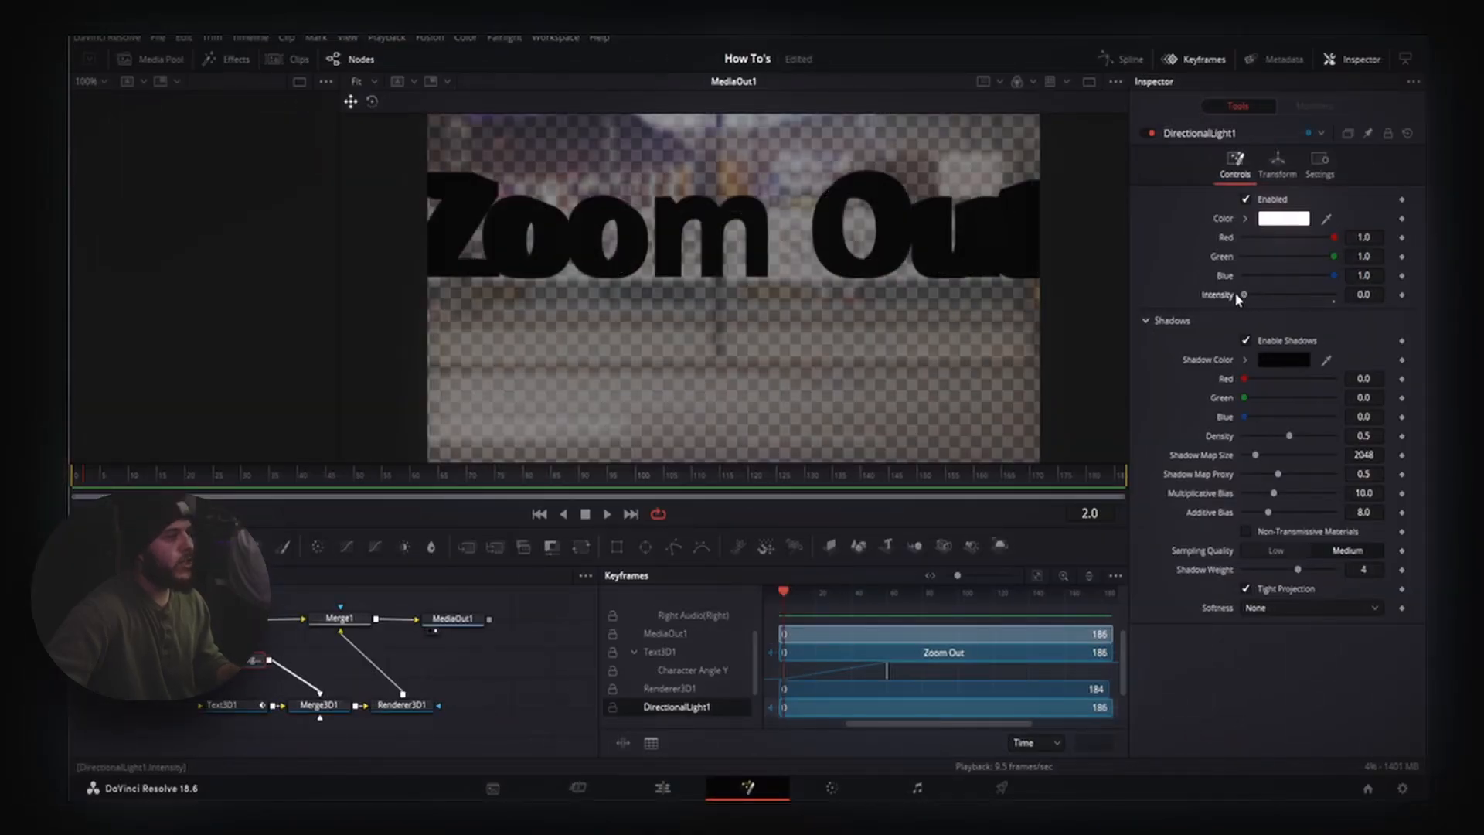
drag(1220, 295, 1343, 305)
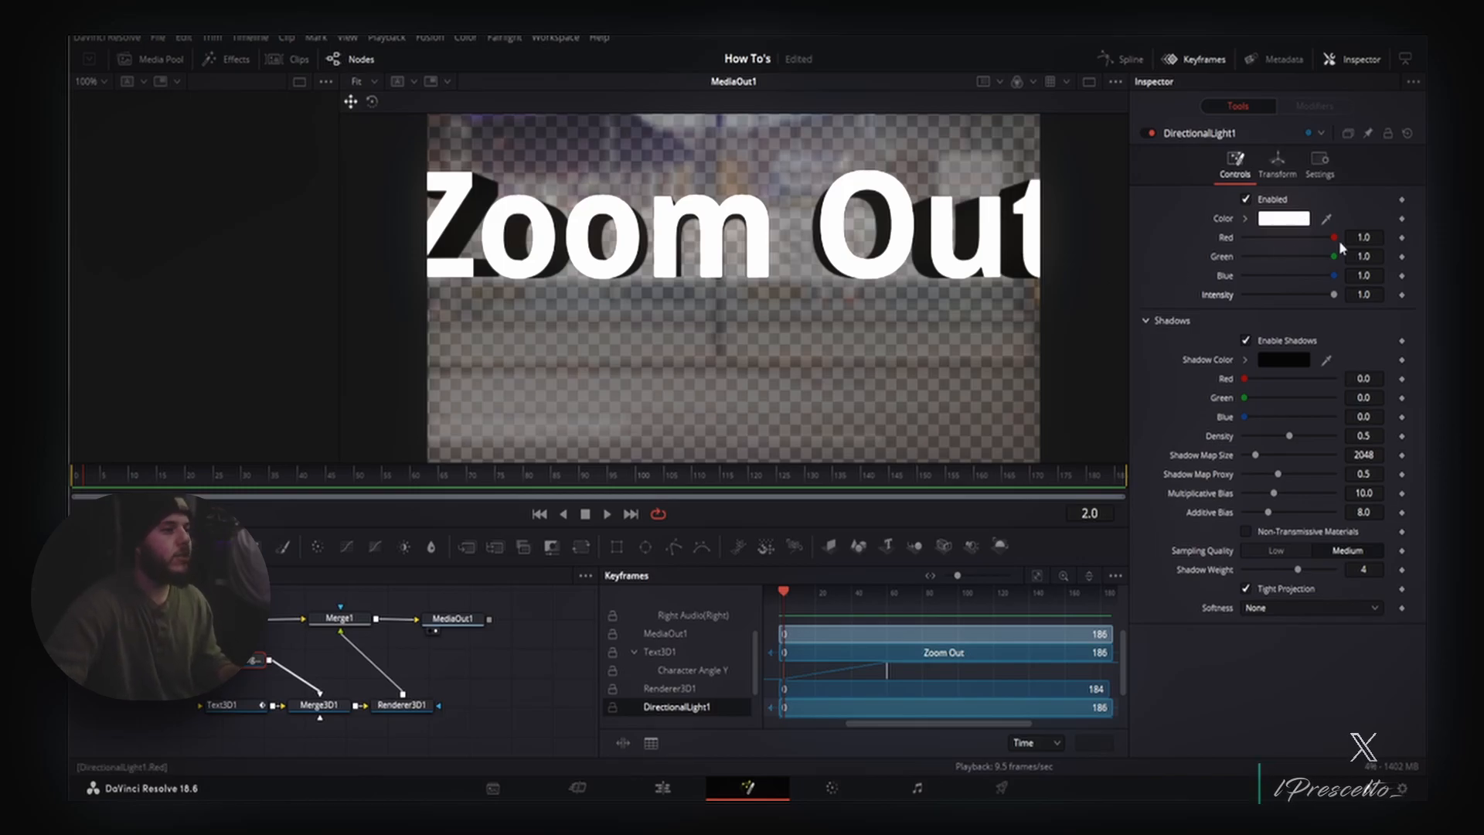
Step: Try tinting DirectionalLight1 cyan, purple and dark blue by lowering and mixing its red, green and blue values
drag(1335, 238, 1244, 238)
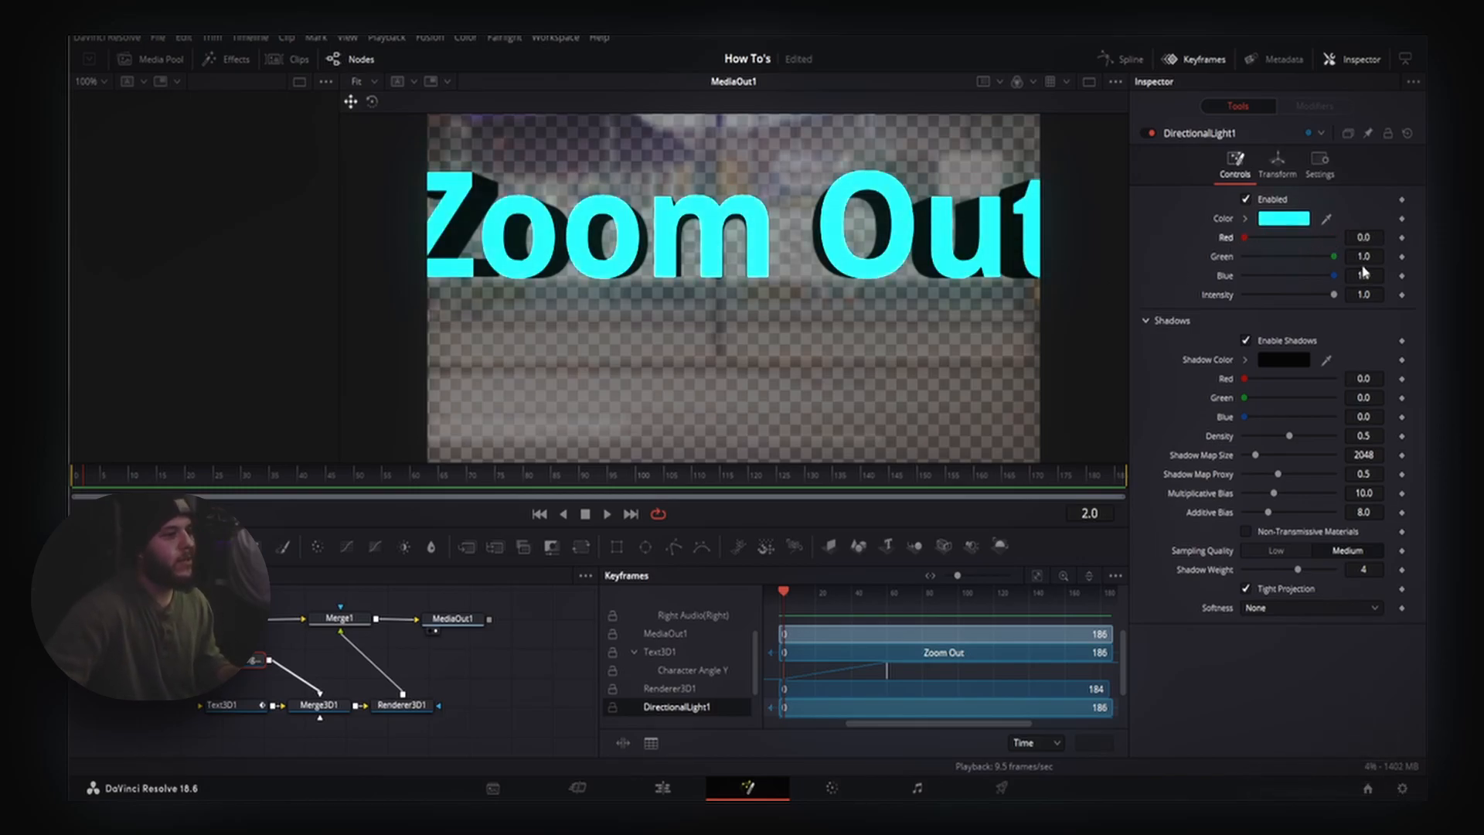
drag(1331, 256, 1250, 256)
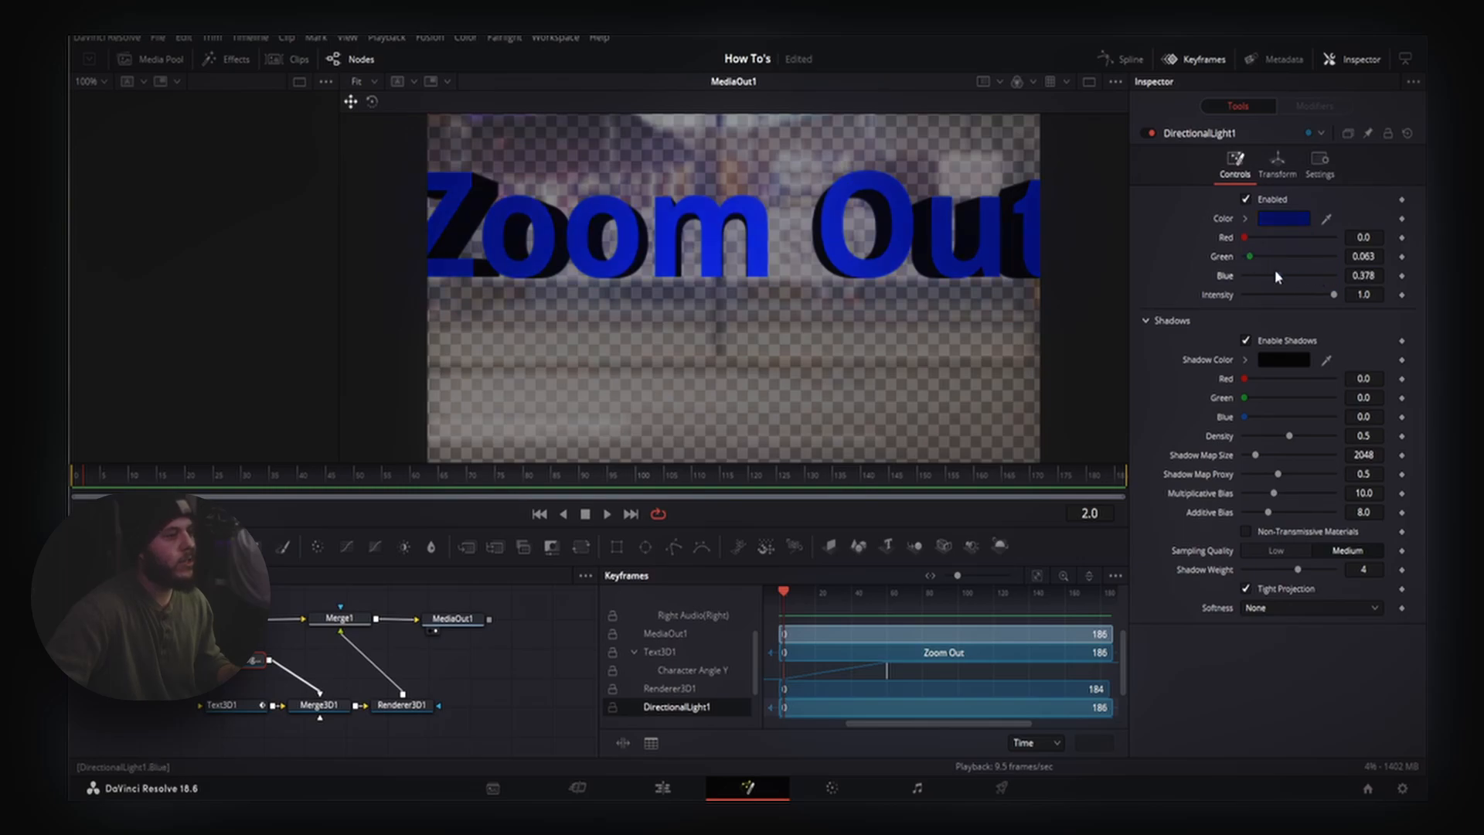
drag(842, 314, 790, 341)
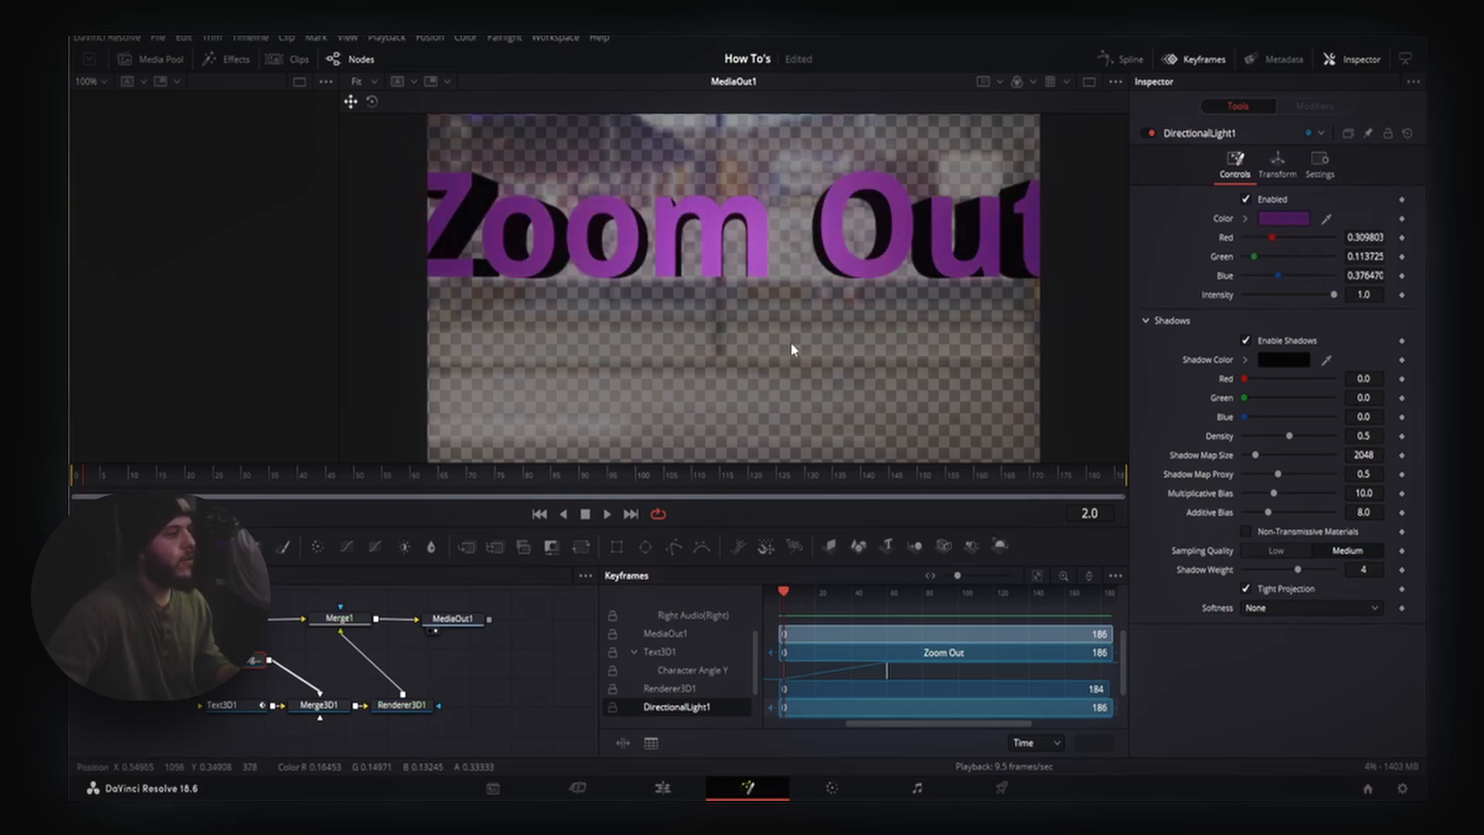
click(812, 554)
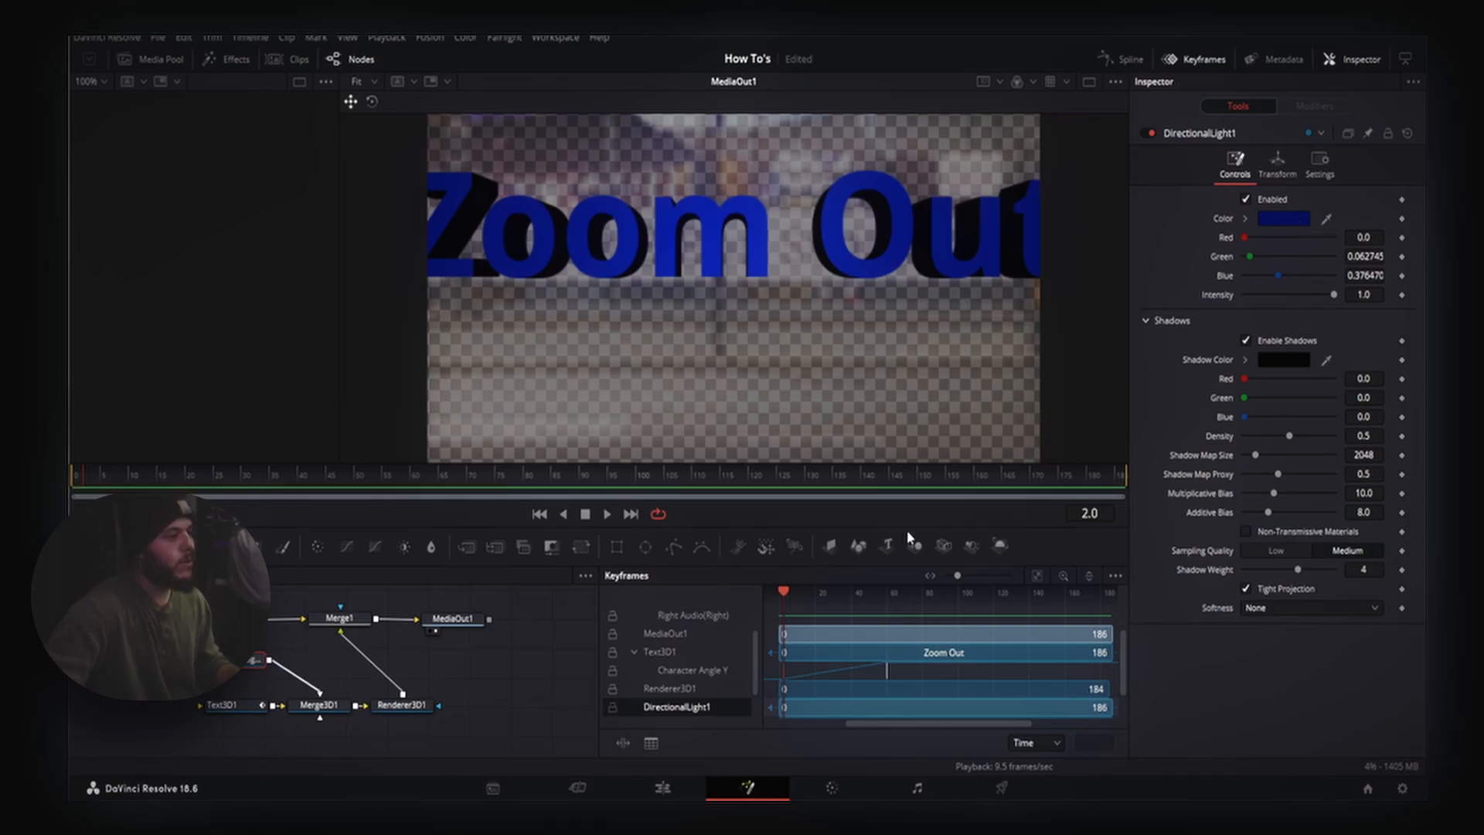
Step: Give DirectionalLight1 an off-white color of 0.933333 per channel and 0.488 intensity, and scrub through the spin to check the shading
drag(1333, 295, 1287, 297)
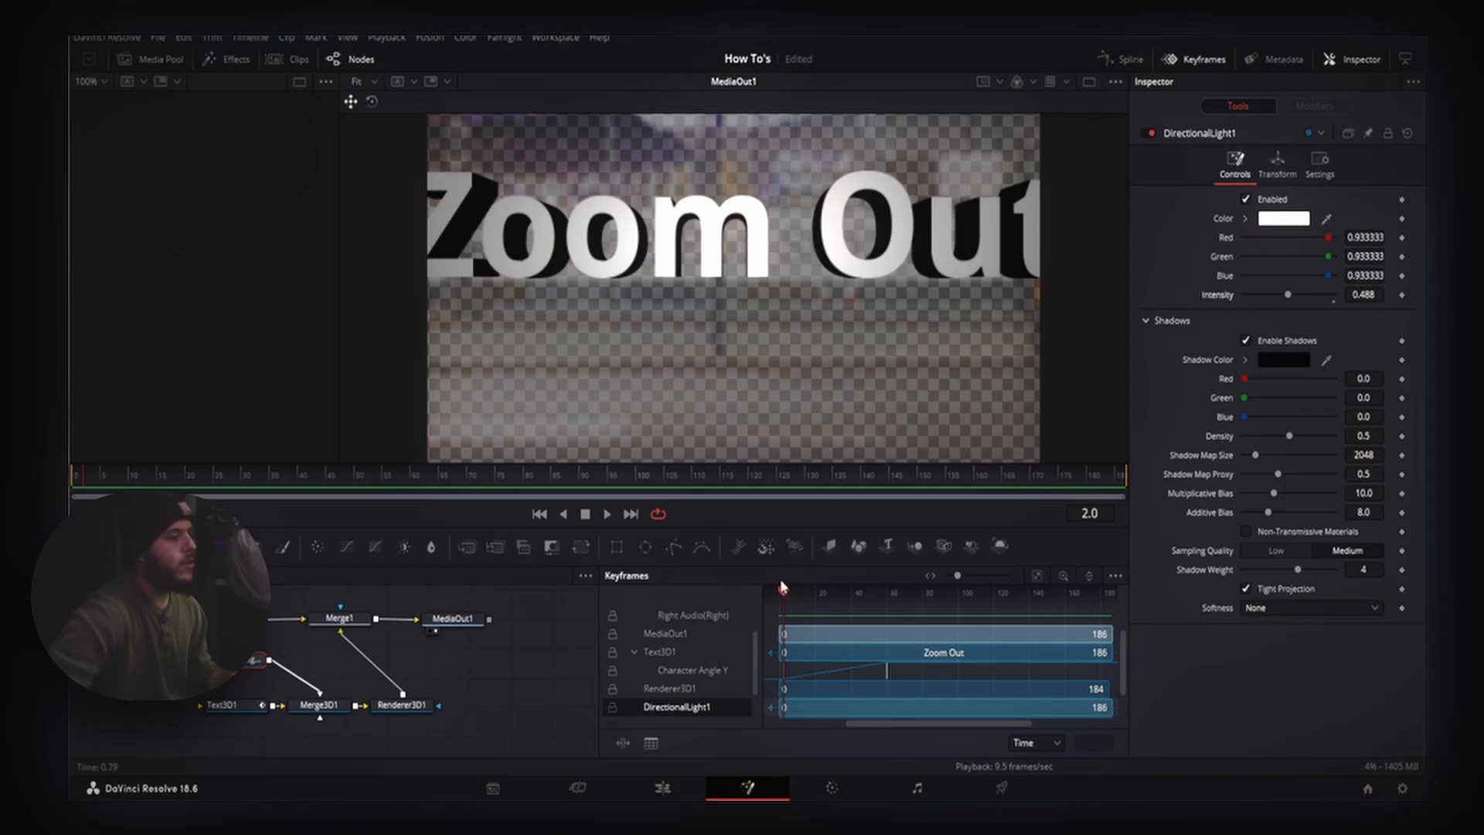
drag(109, 467, 269, 487)
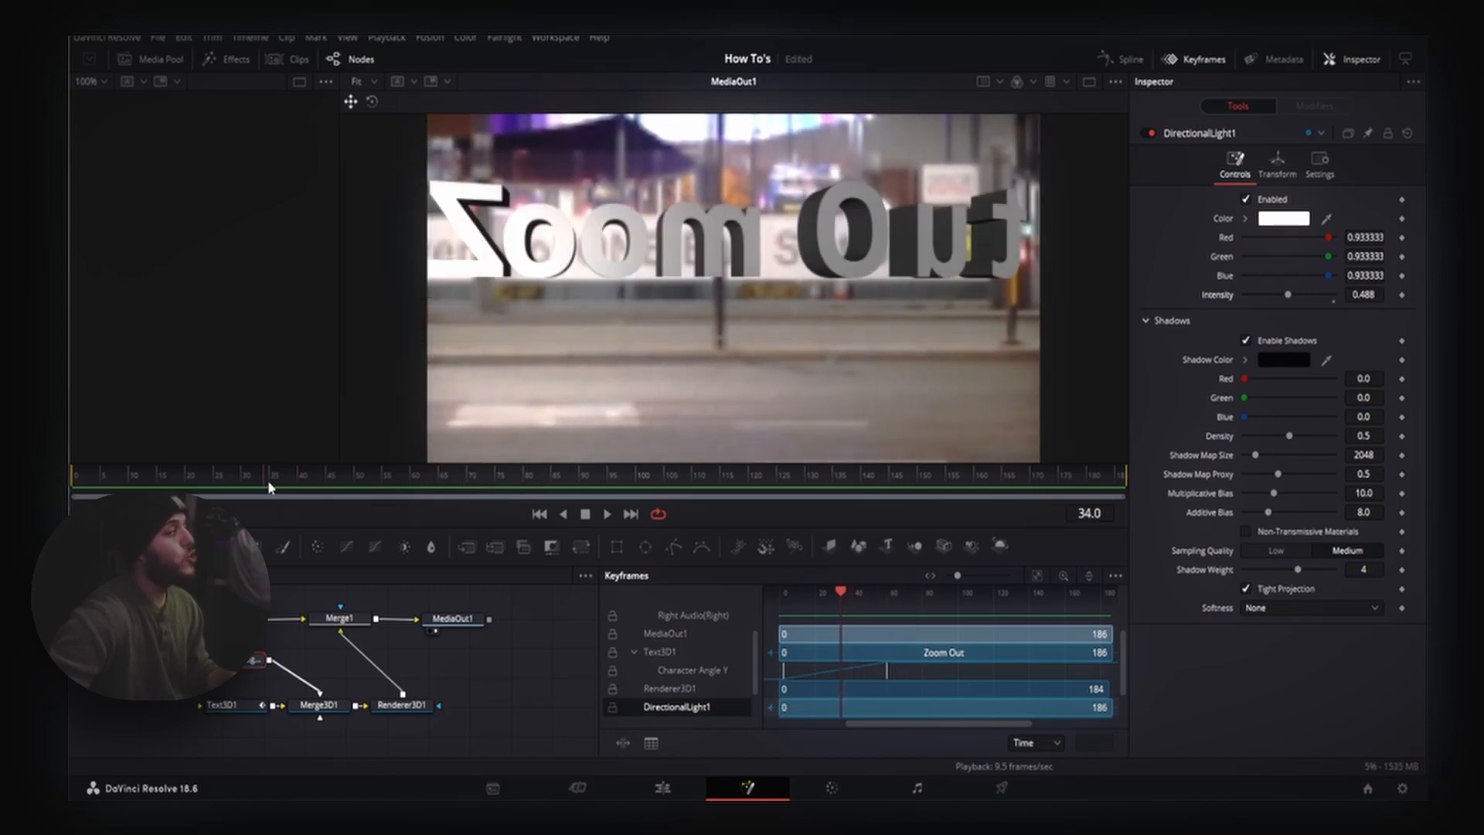
drag(269, 486, 112, 476)
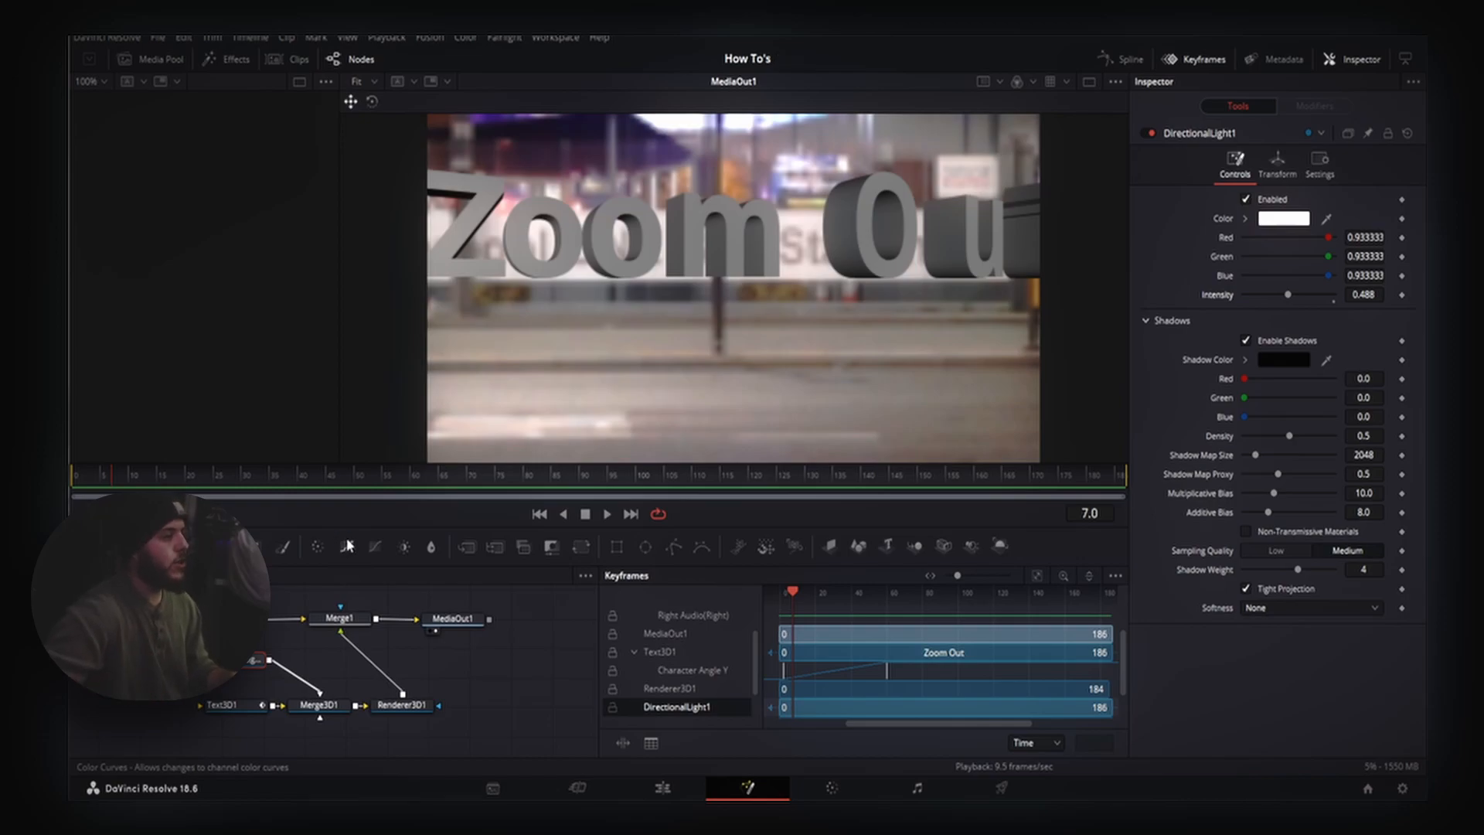
drag(208, 479, 435, 473)
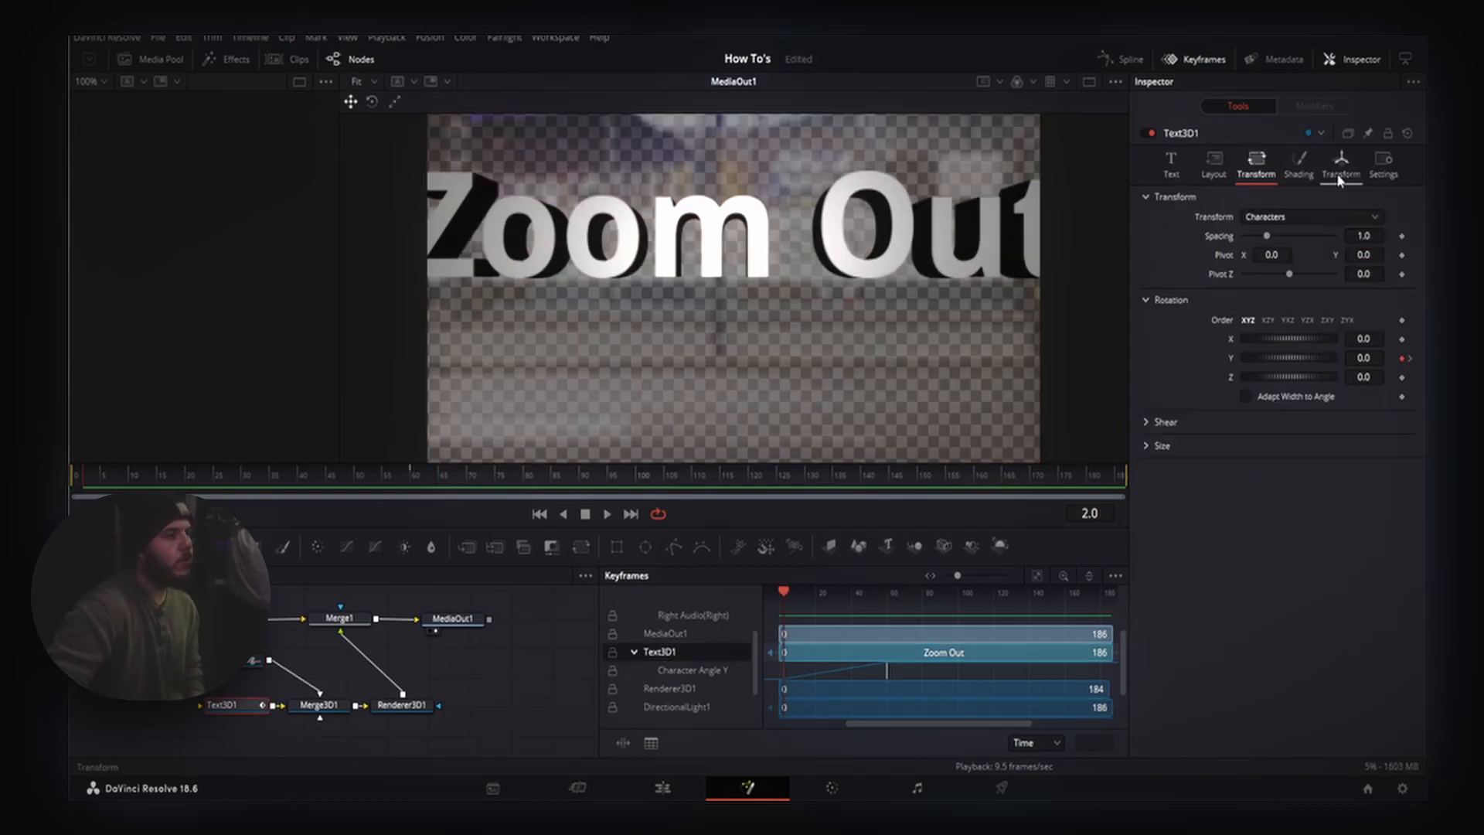
Step: Set Text3D1's overall Z translation to 2.03 and keyframe it at frame 2
click(1341, 167)
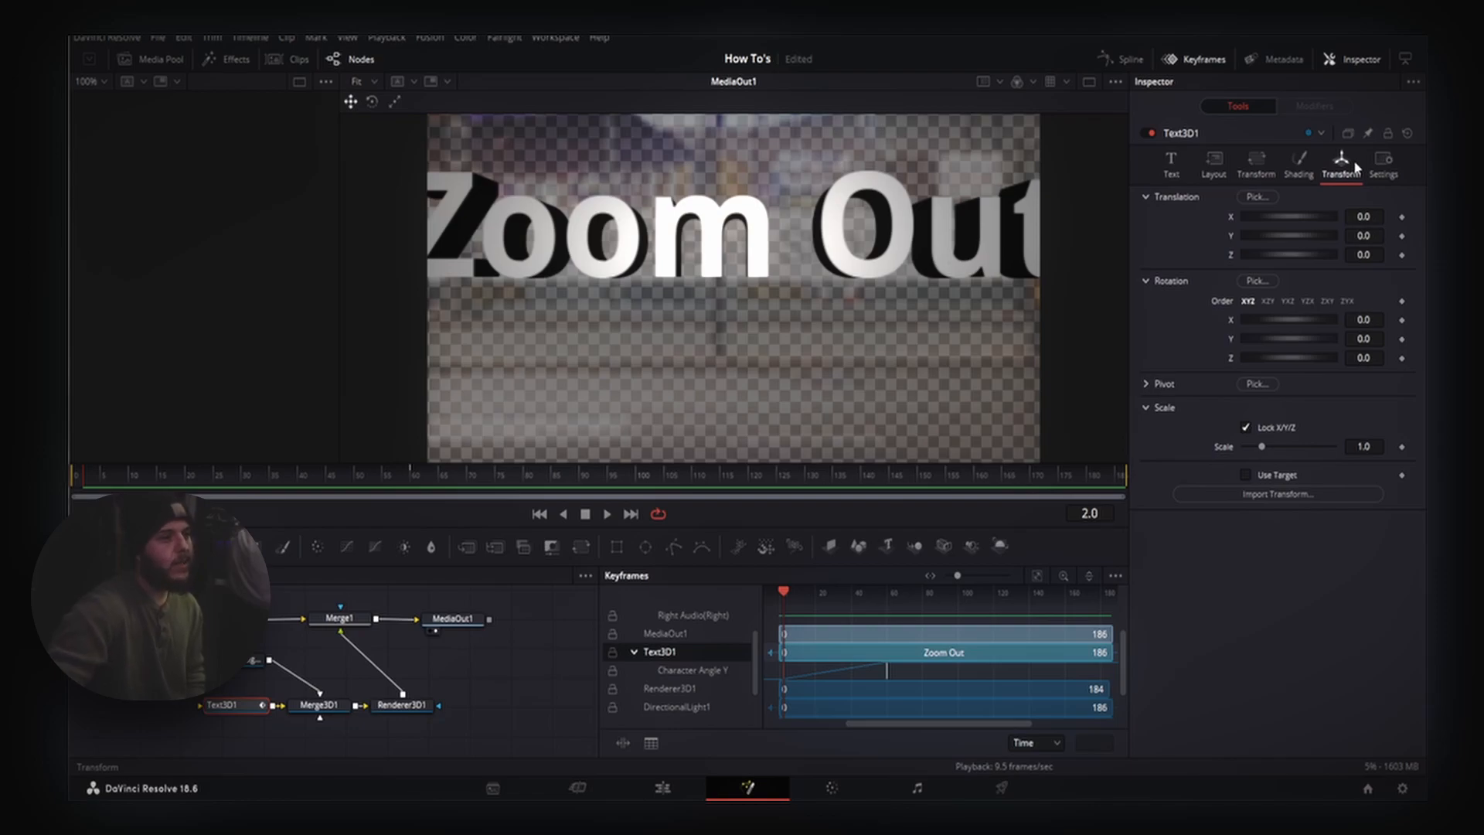
mouse_move(1298, 240)
mouse_down()
mouse_move(1263, 230)
mouse_move(1300, 232)
mouse_move(1286, 234)
mouse_move(1292, 217)
mouse_move(1258, 218)
mouse_move(1327, 223)
mouse_move(1267, 225)
mouse_move(1291, 252)
mouse_up()
double_click(1287, 234)
double_click(1262, 224)
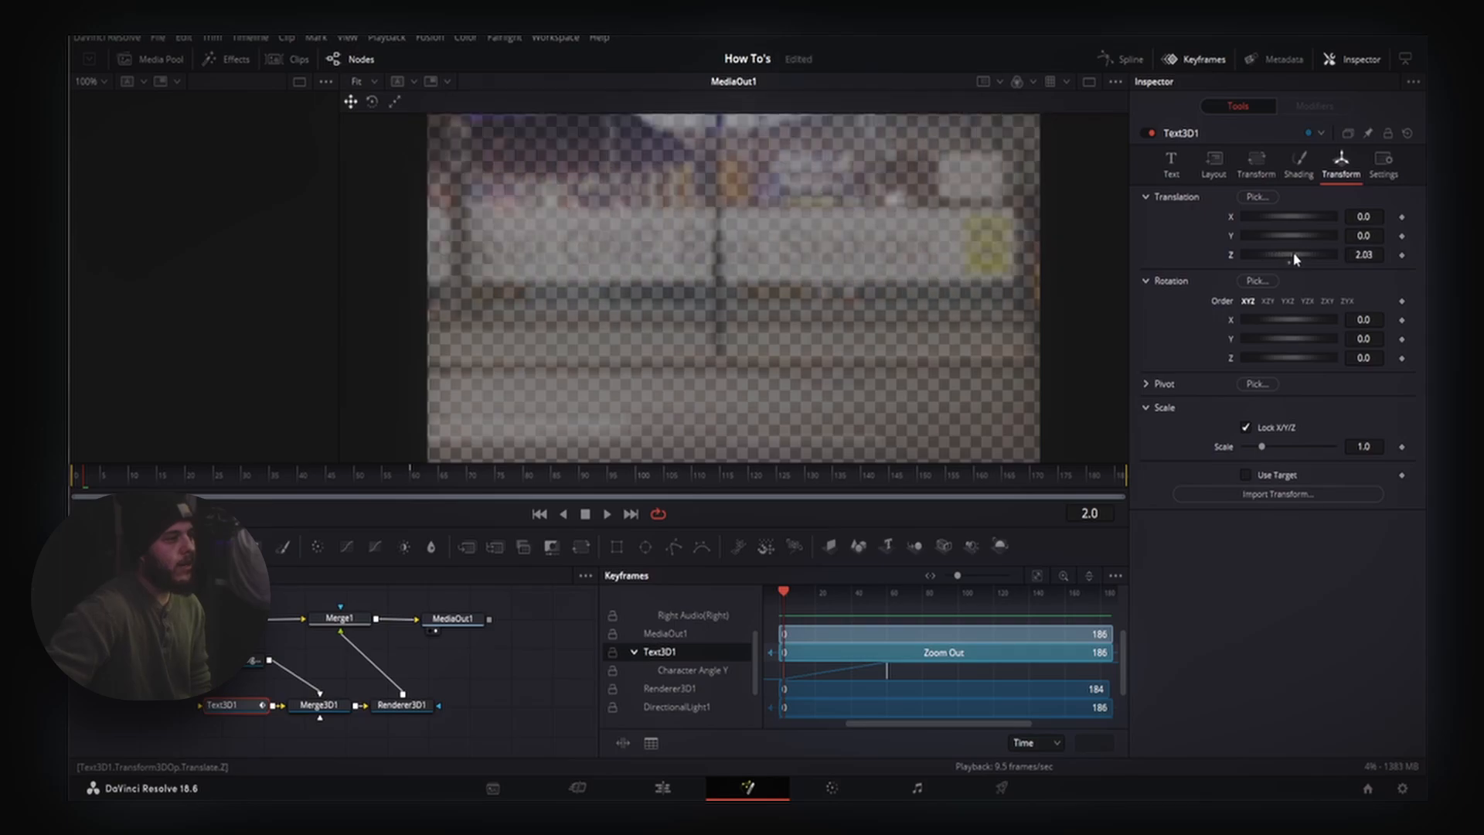
mouse_move(82, 474)
mouse_down()
mouse_move(366, 472)
mouse_move(858, 511)
mouse_move(1000, 507)
mouse_move(77, 462)
mouse_move(408, 470)
mouse_move(385, 478)
mouse_move(476, 493)
mouse_move(331, 487)
mouse_move(311, 470)
mouse_move(758, 493)
mouse_move(353, 487)
mouse_move(85, 458)
mouse_up()
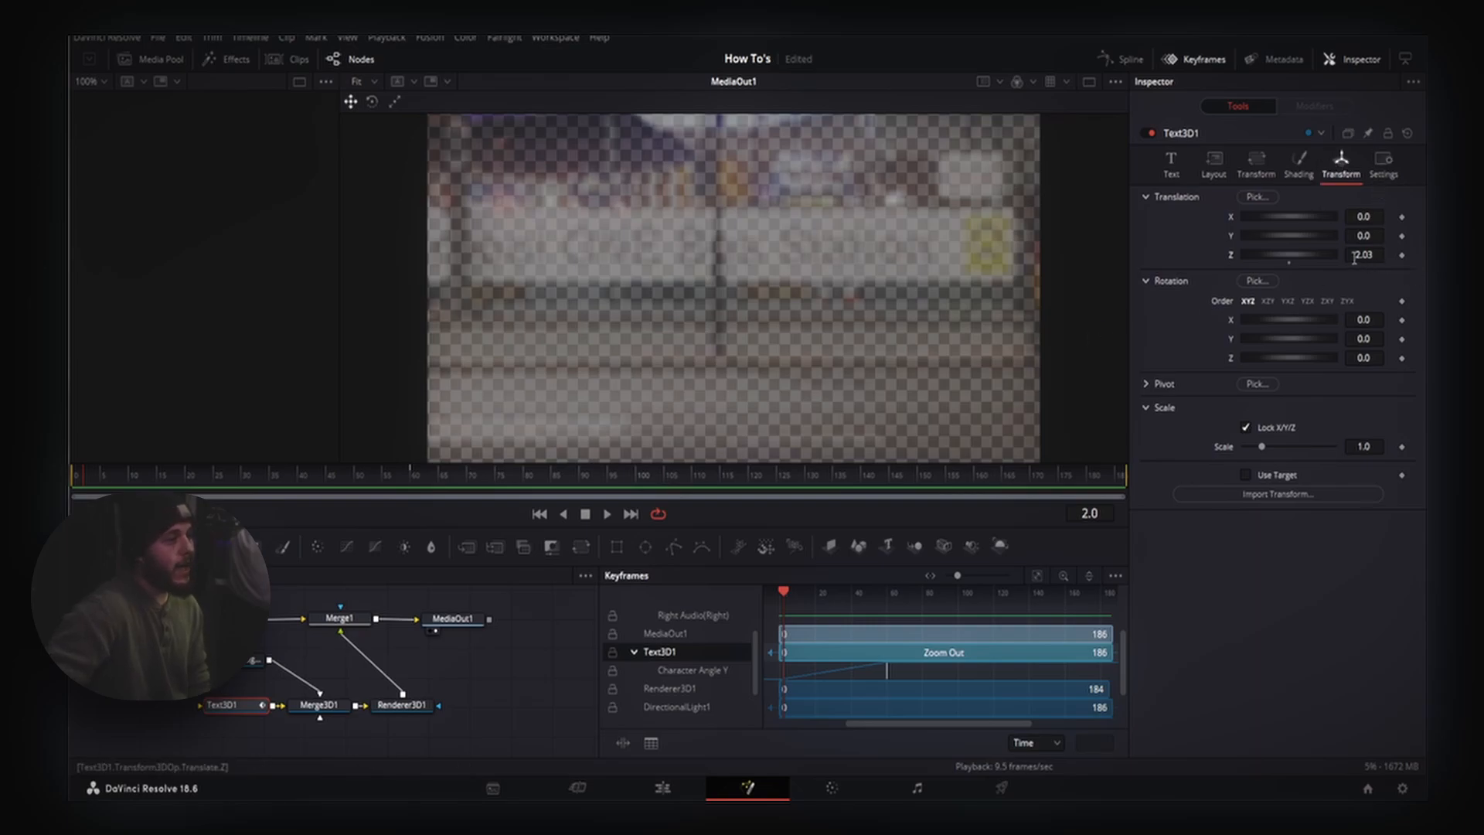
click(1402, 256)
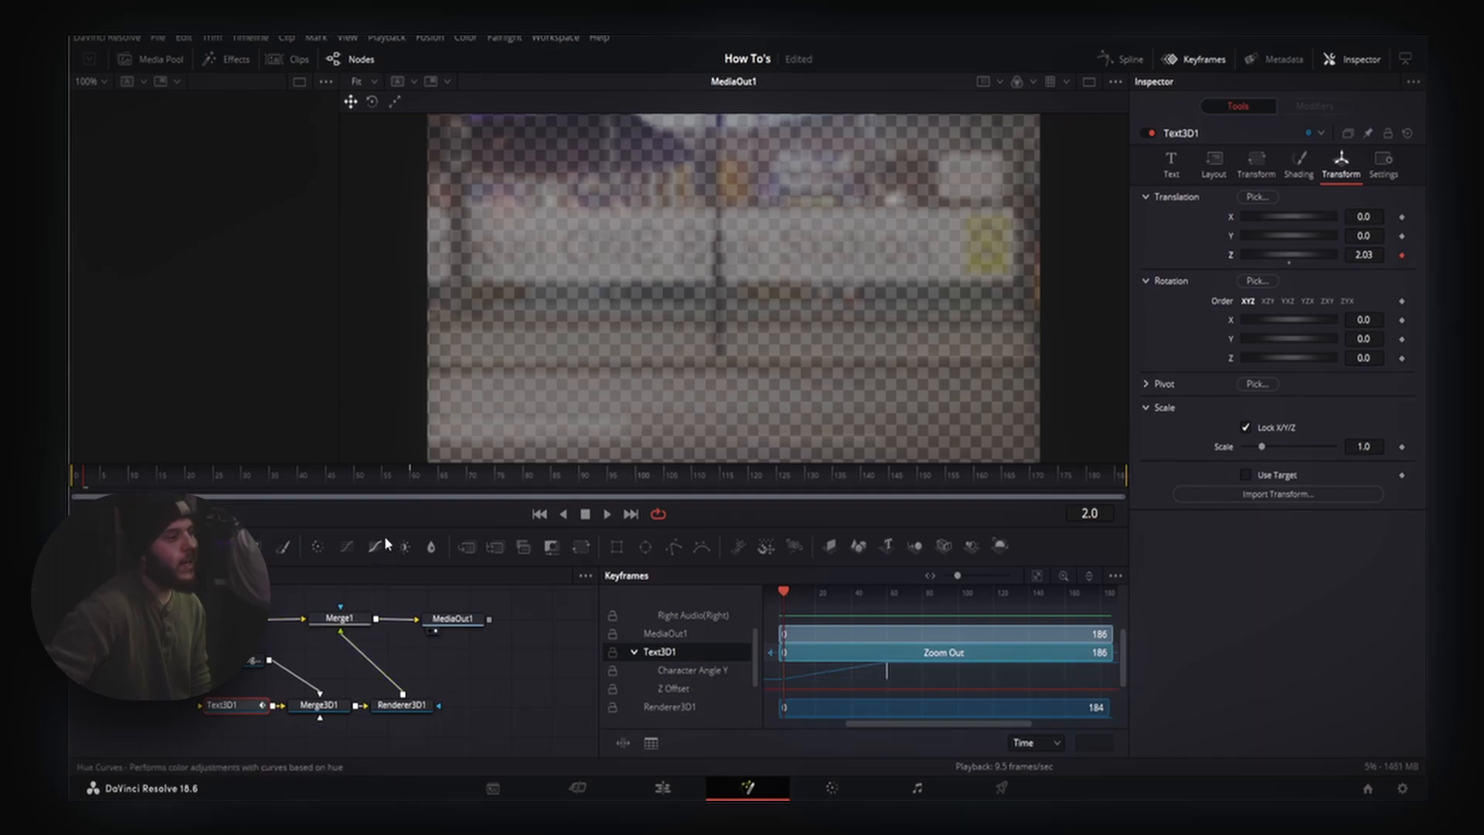
Step: Set Text3D1's Z translation at frame 60 to 1.31, play the animation from the clip's start and scrub to frame 60
click(409, 473)
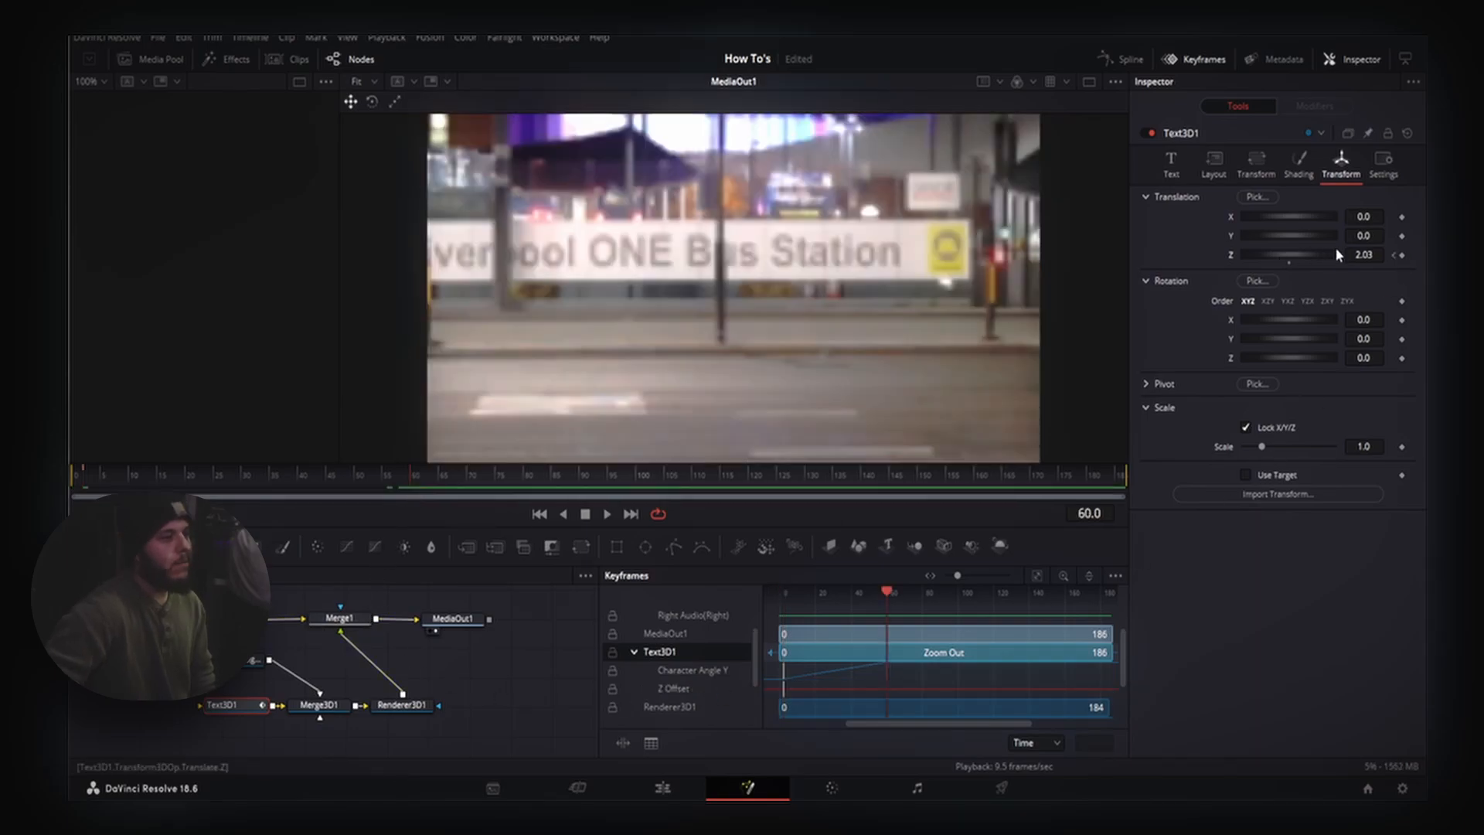
drag(1301, 253, 1294, 253)
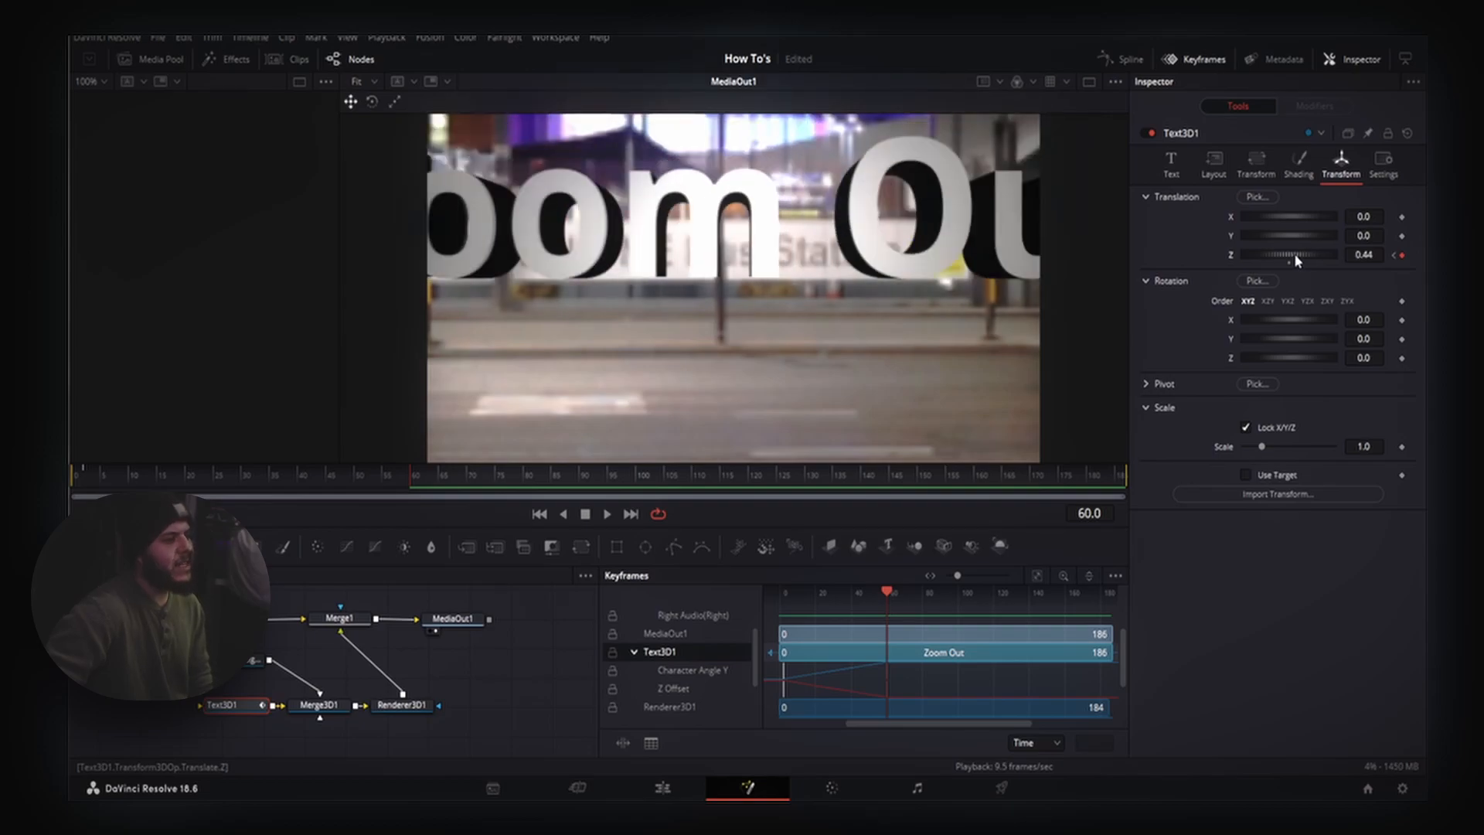
drag(1296, 255, 1298, 253)
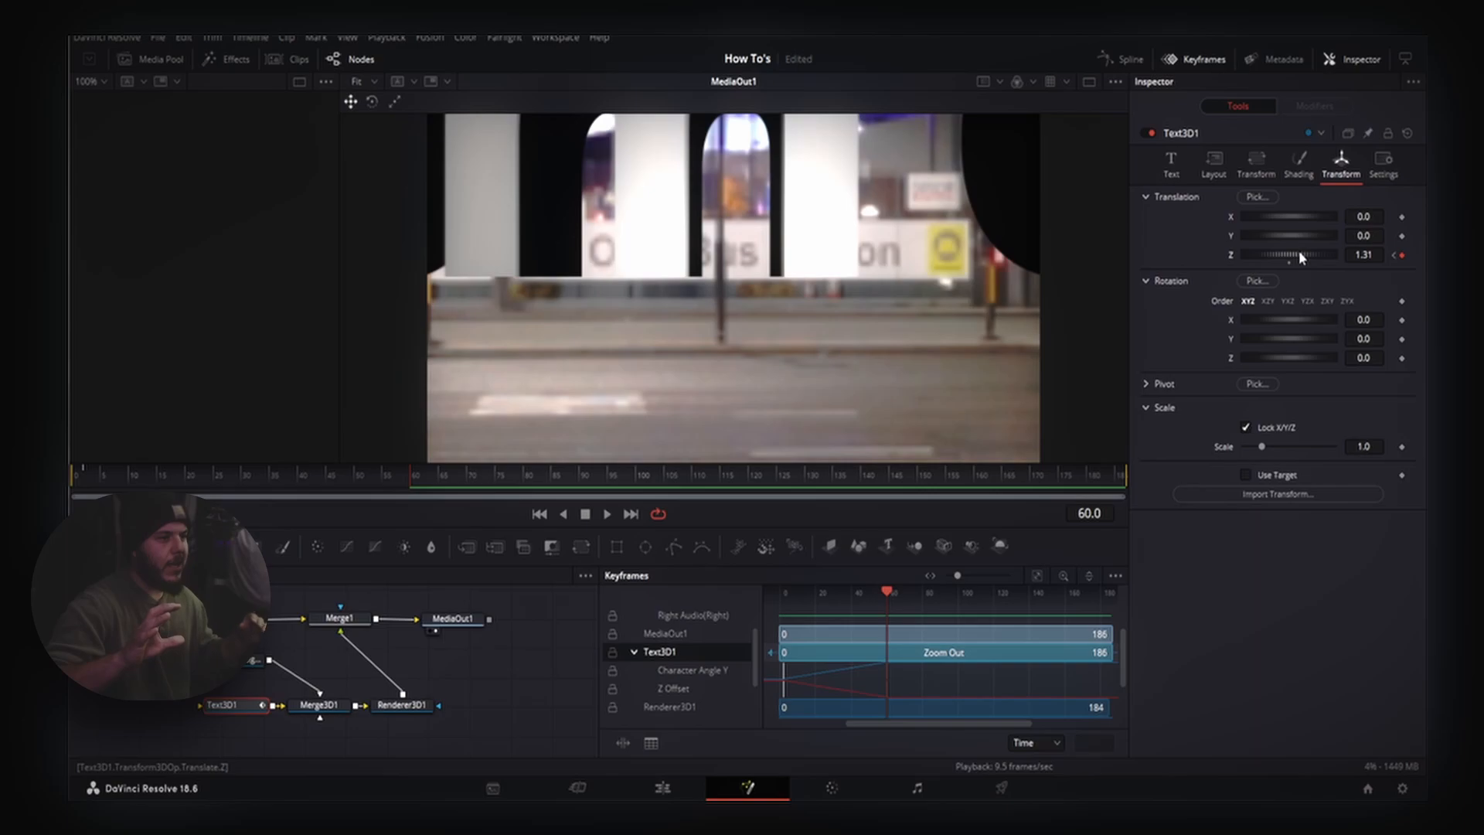
drag(112, 479, 85, 476)
key(space)
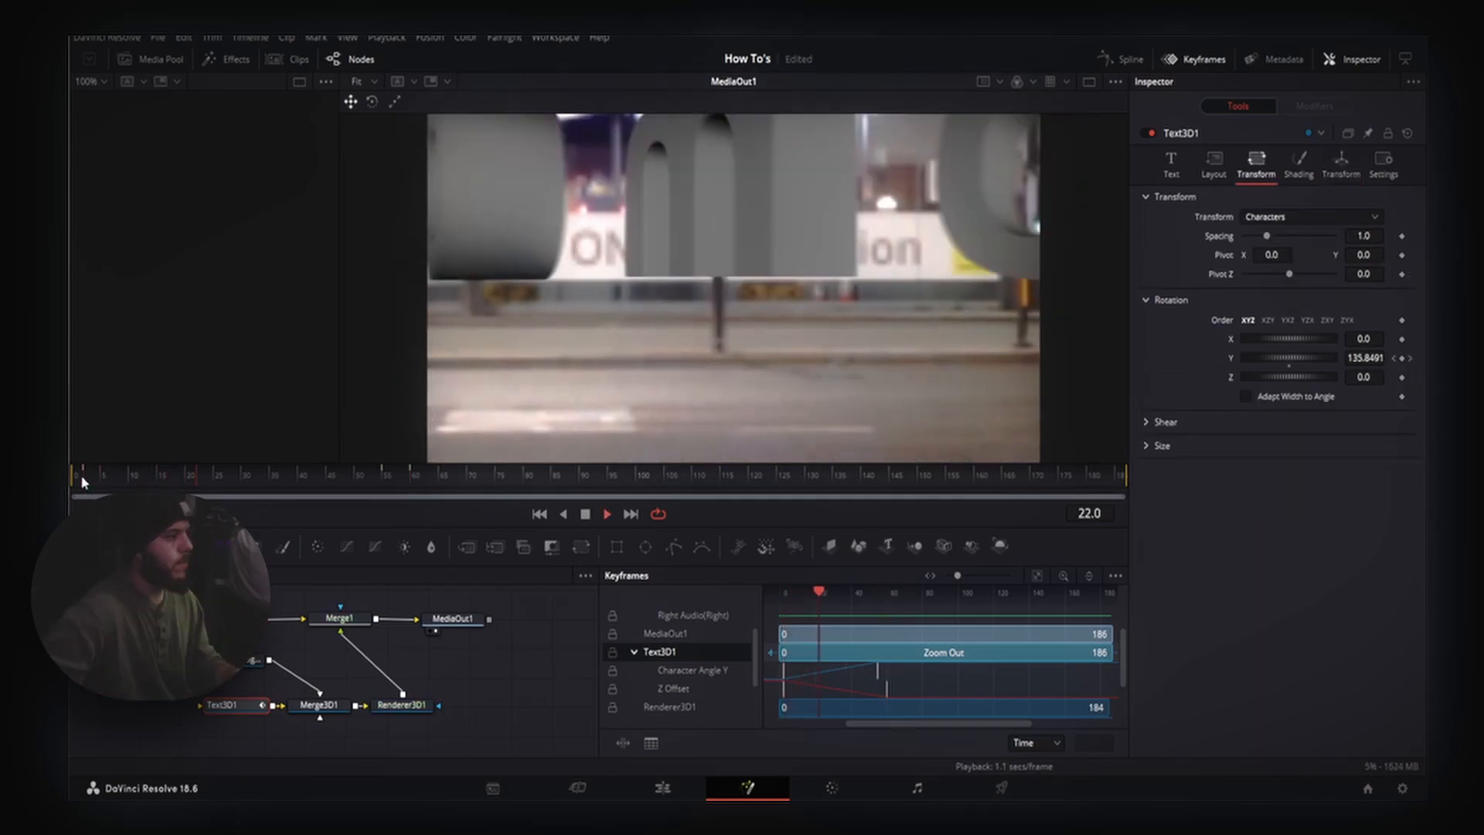
drag(382, 475, 415, 480)
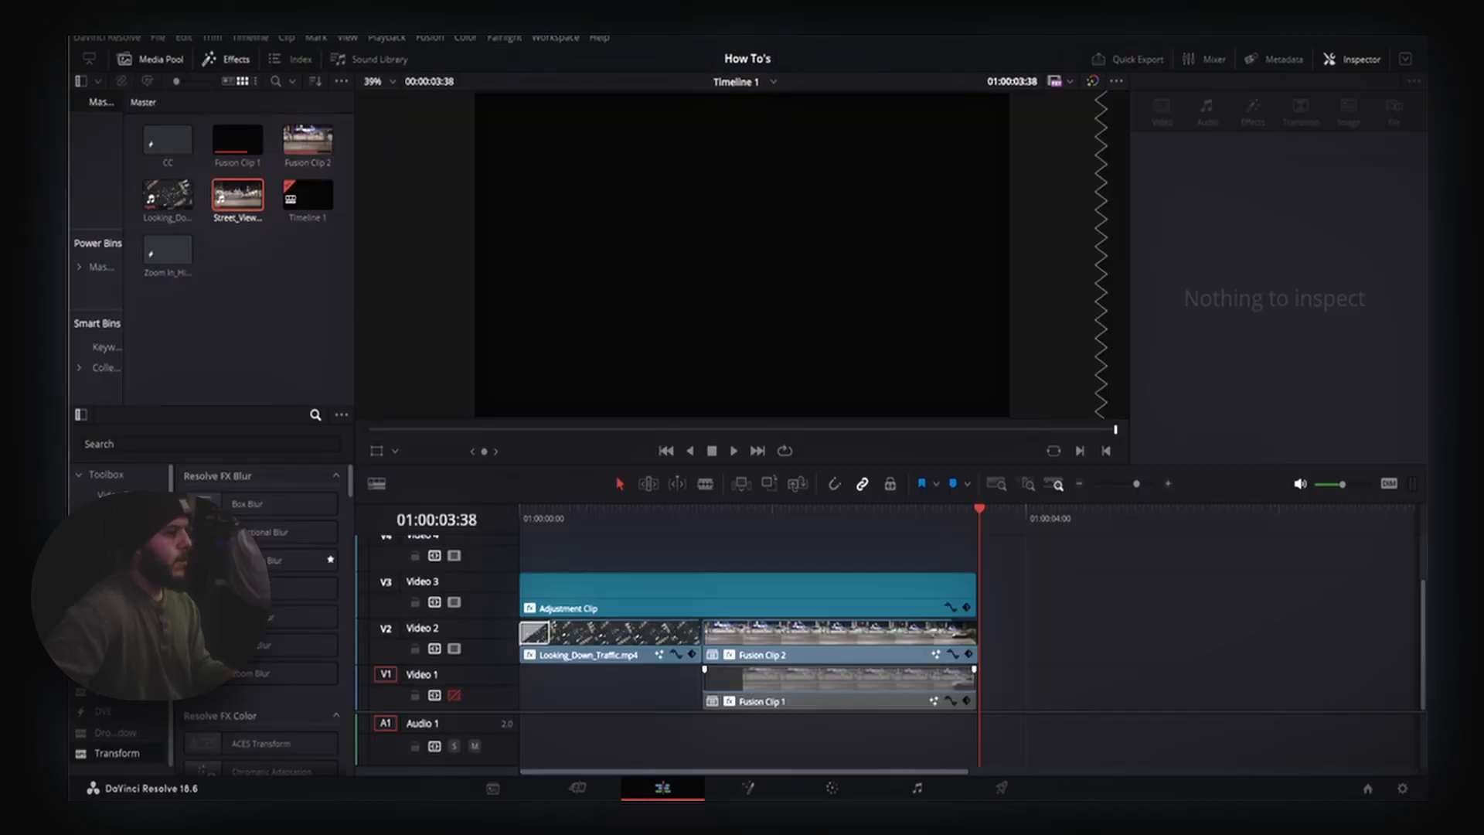
Step: On the Edit page, select Fusion Clip 1 and scrub Timeline 1 between 01:00:02:44 and 01:00:02:10 to review the title
click(866, 516)
click(787, 690)
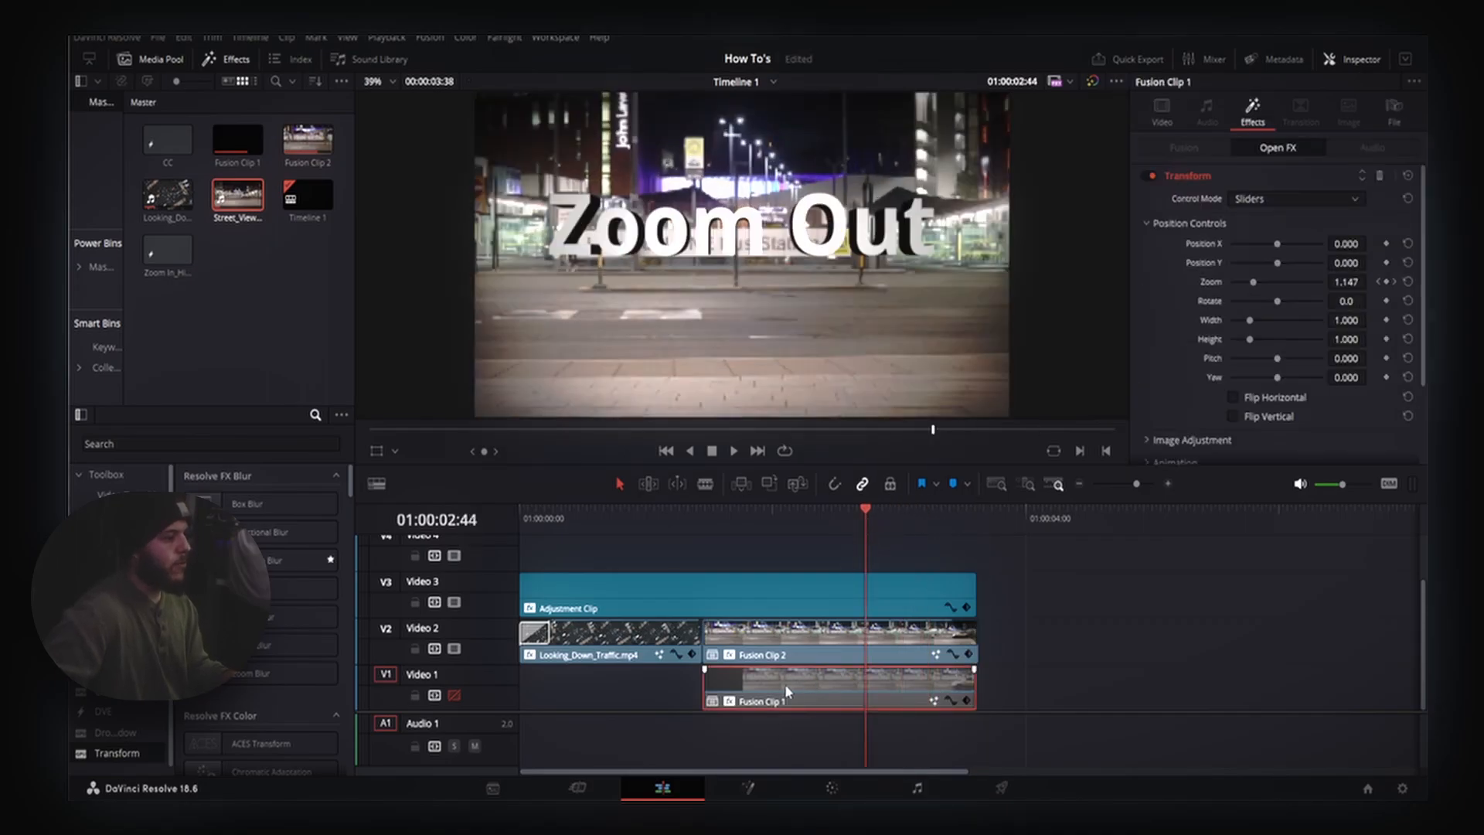
drag(861, 513, 793, 515)
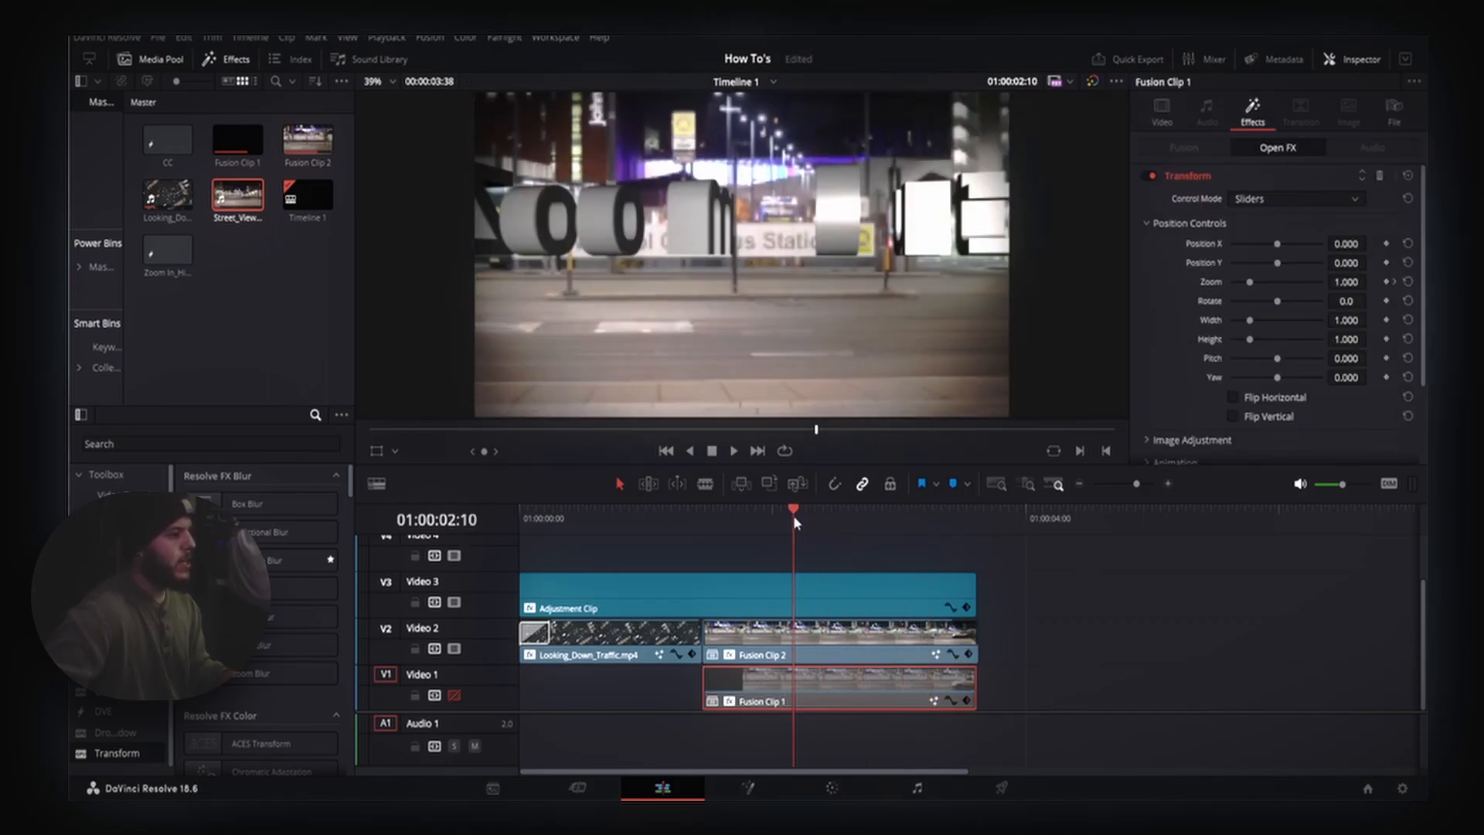
Step: Enable the Video 1 track, disable Video 2, and view Fusion Clip 1 at 01:00:02:53 for comparison
click(455, 695)
click(455, 649)
click(884, 514)
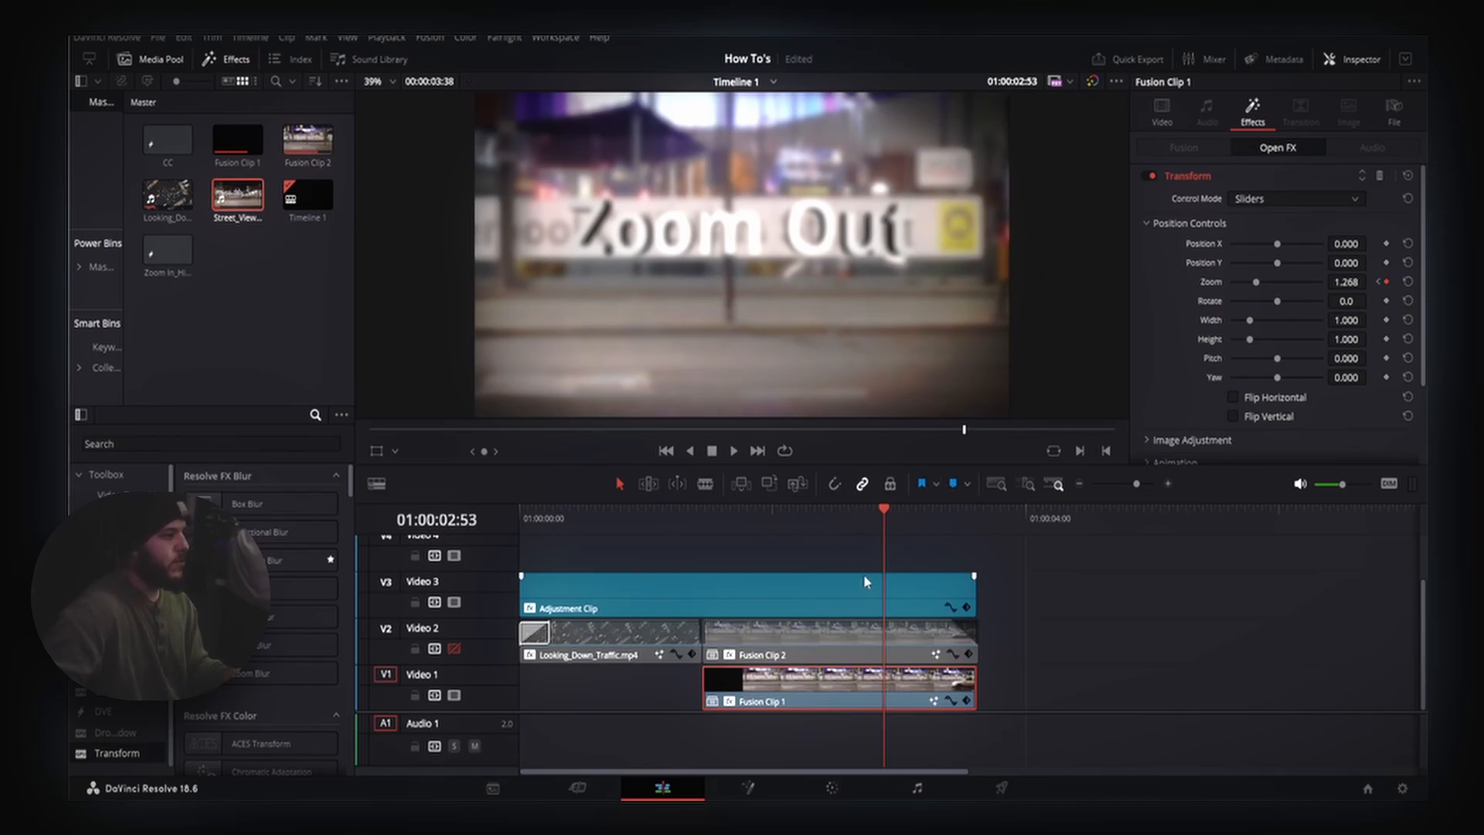
Step: Park the playhead at 01:00:02:34 and open Fusion Clip 2 on the Fusion page
drag(885, 511, 845, 532)
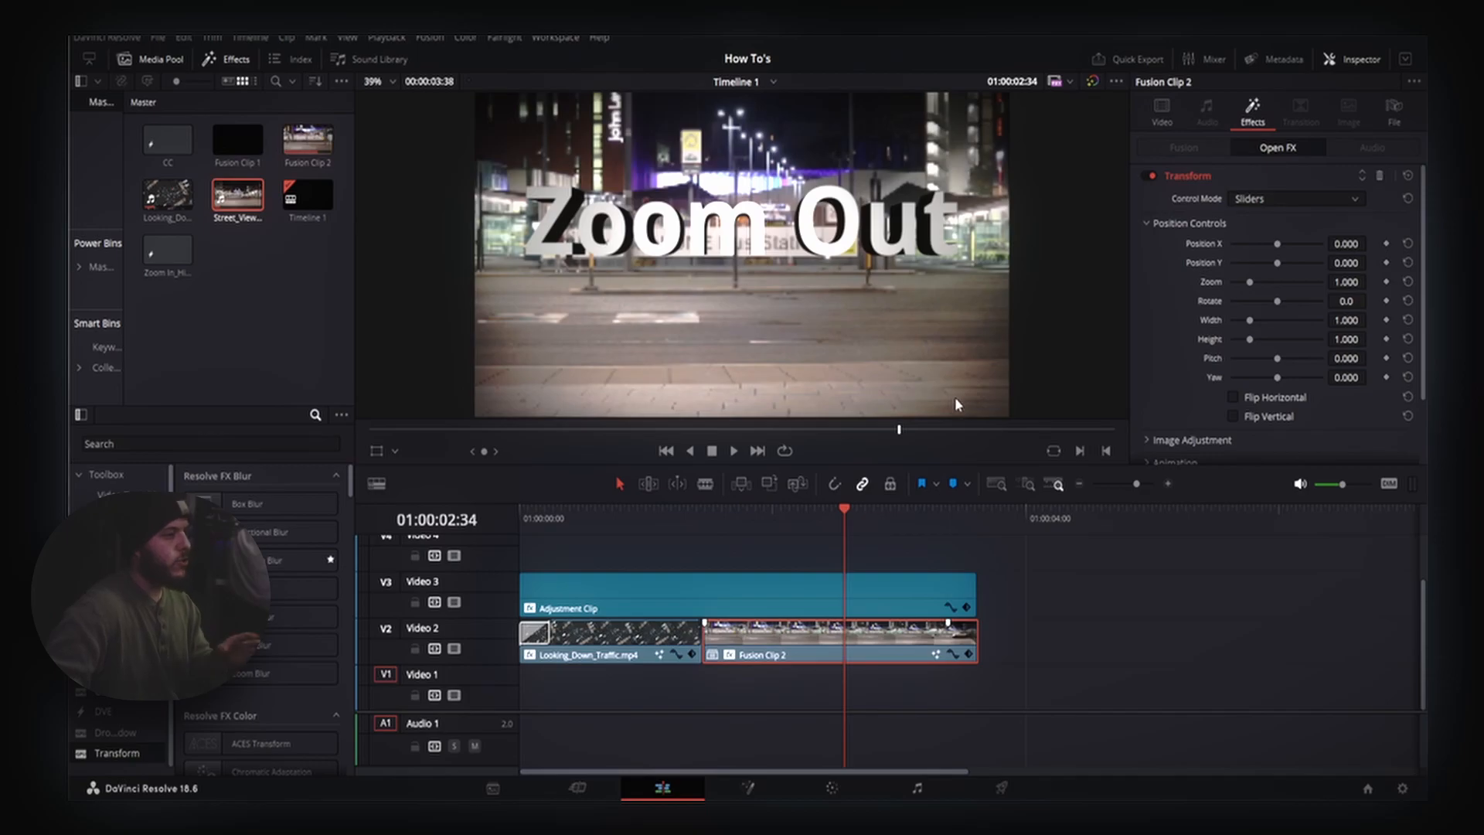
key(shift+5)
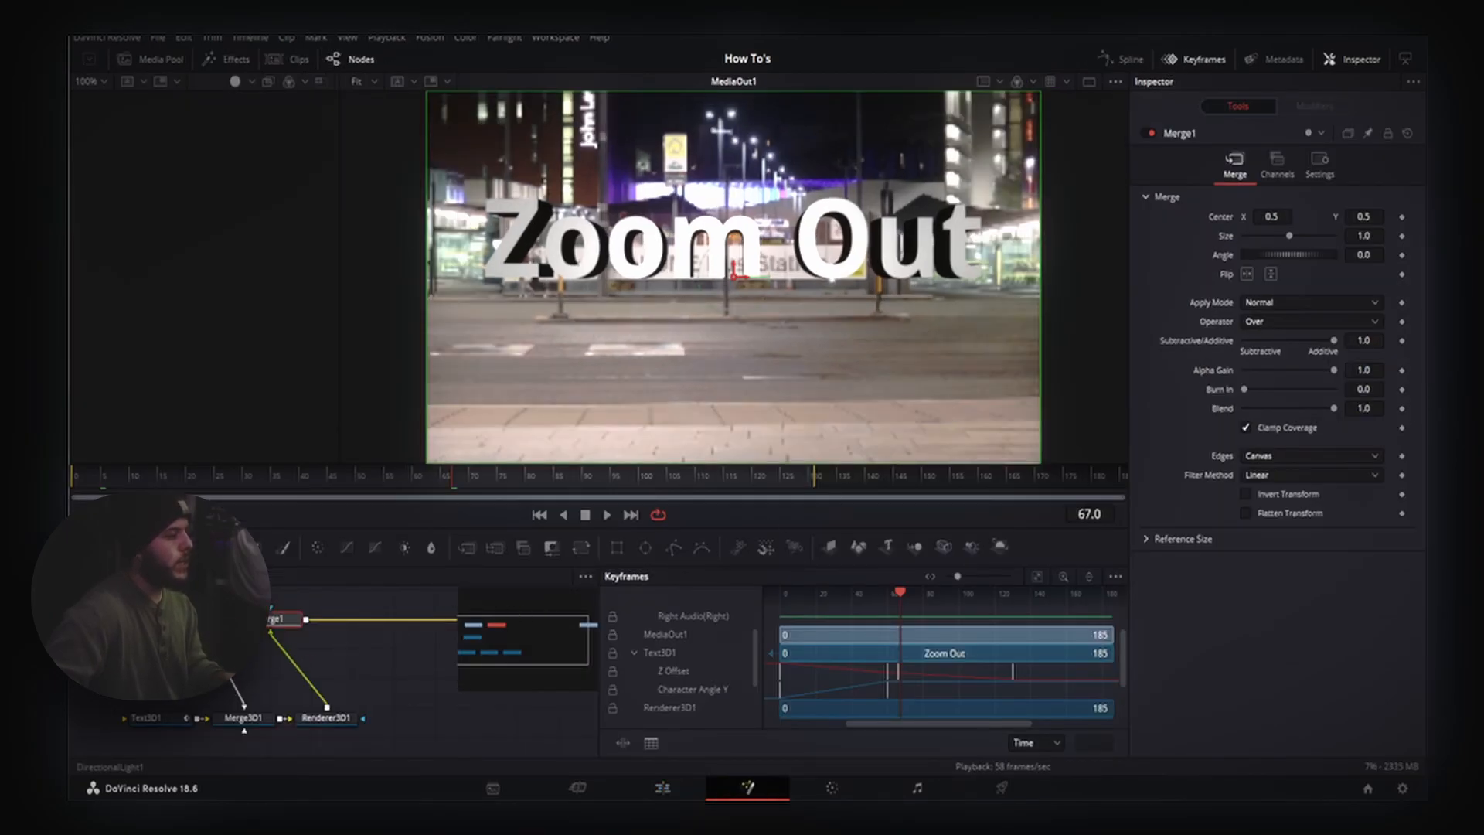
Step: Select Text3D1, inspect its Z translation at frames 60 and 66, and return to the Edit page
click(154, 718)
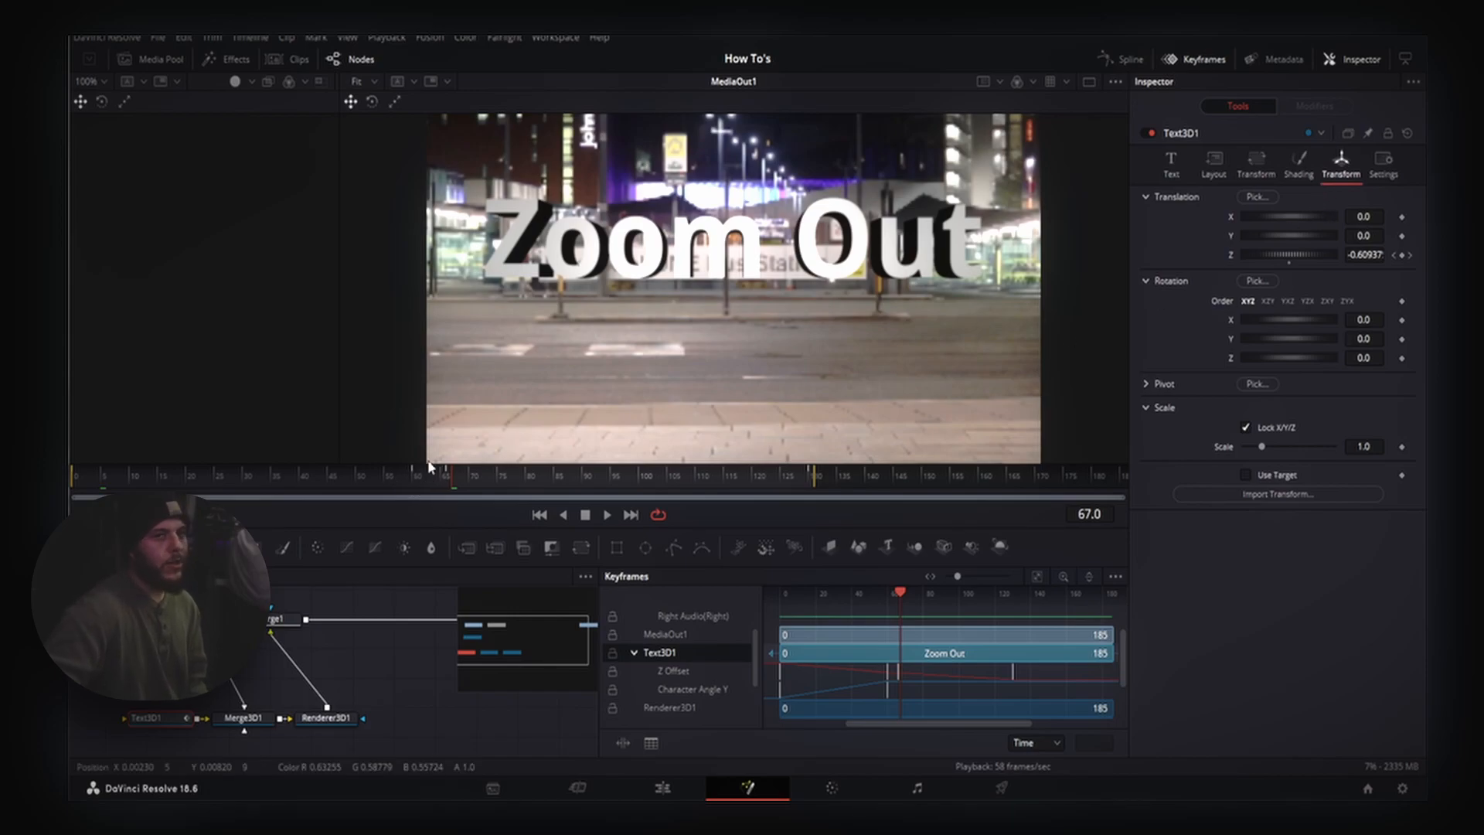
click(409, 477)
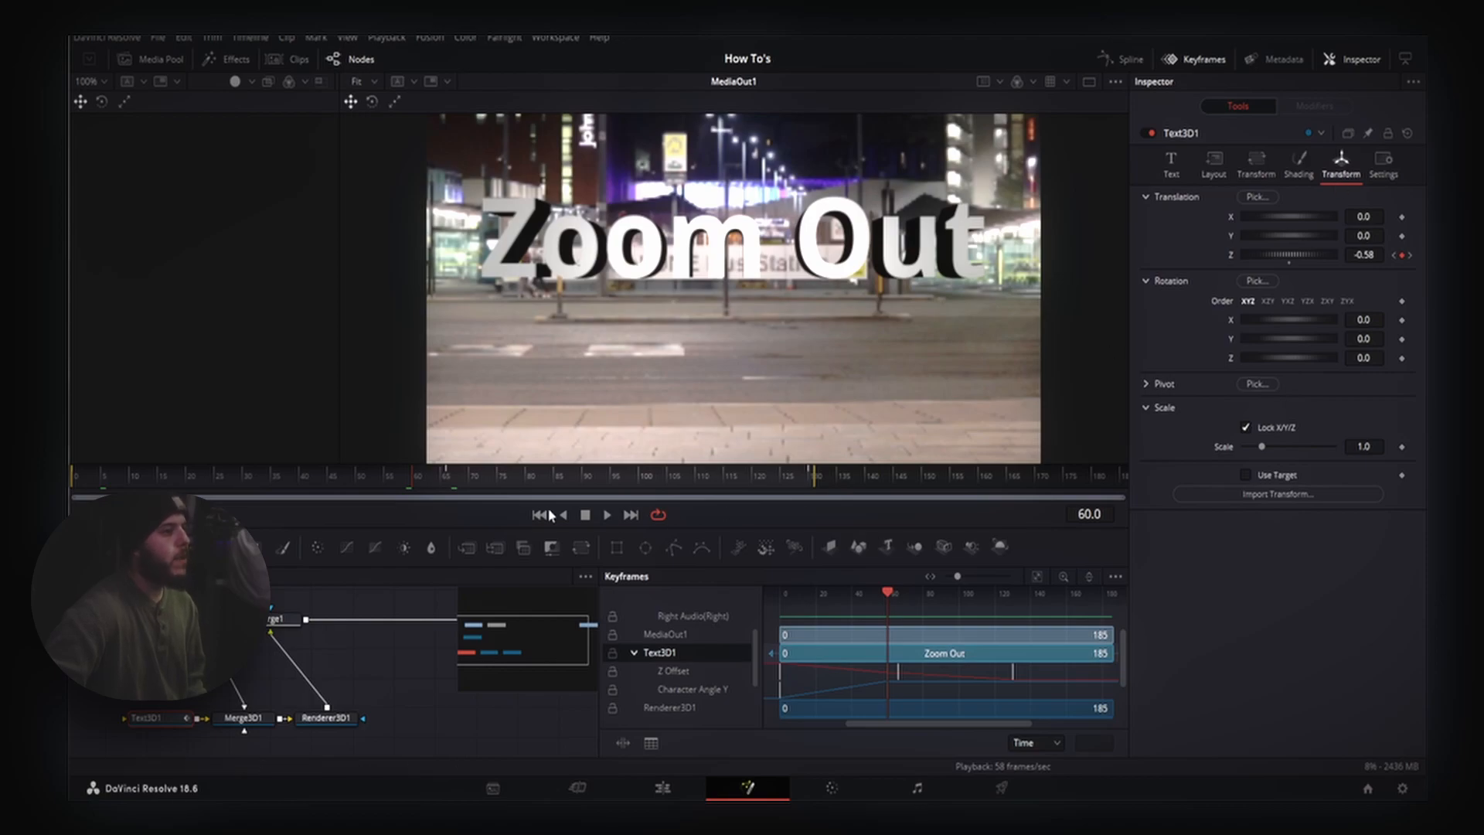
click(451, 477)
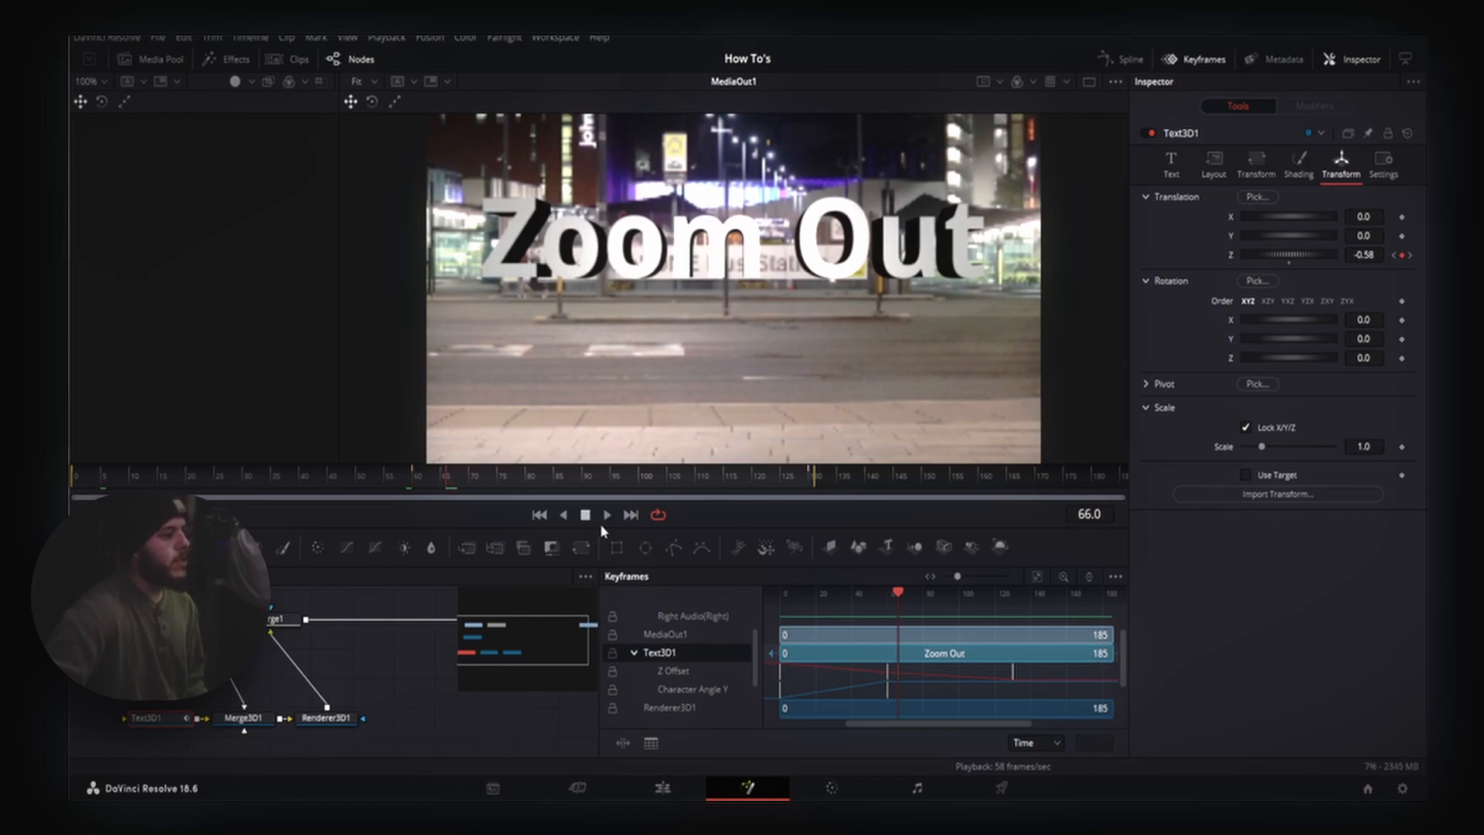
click(684, 790)
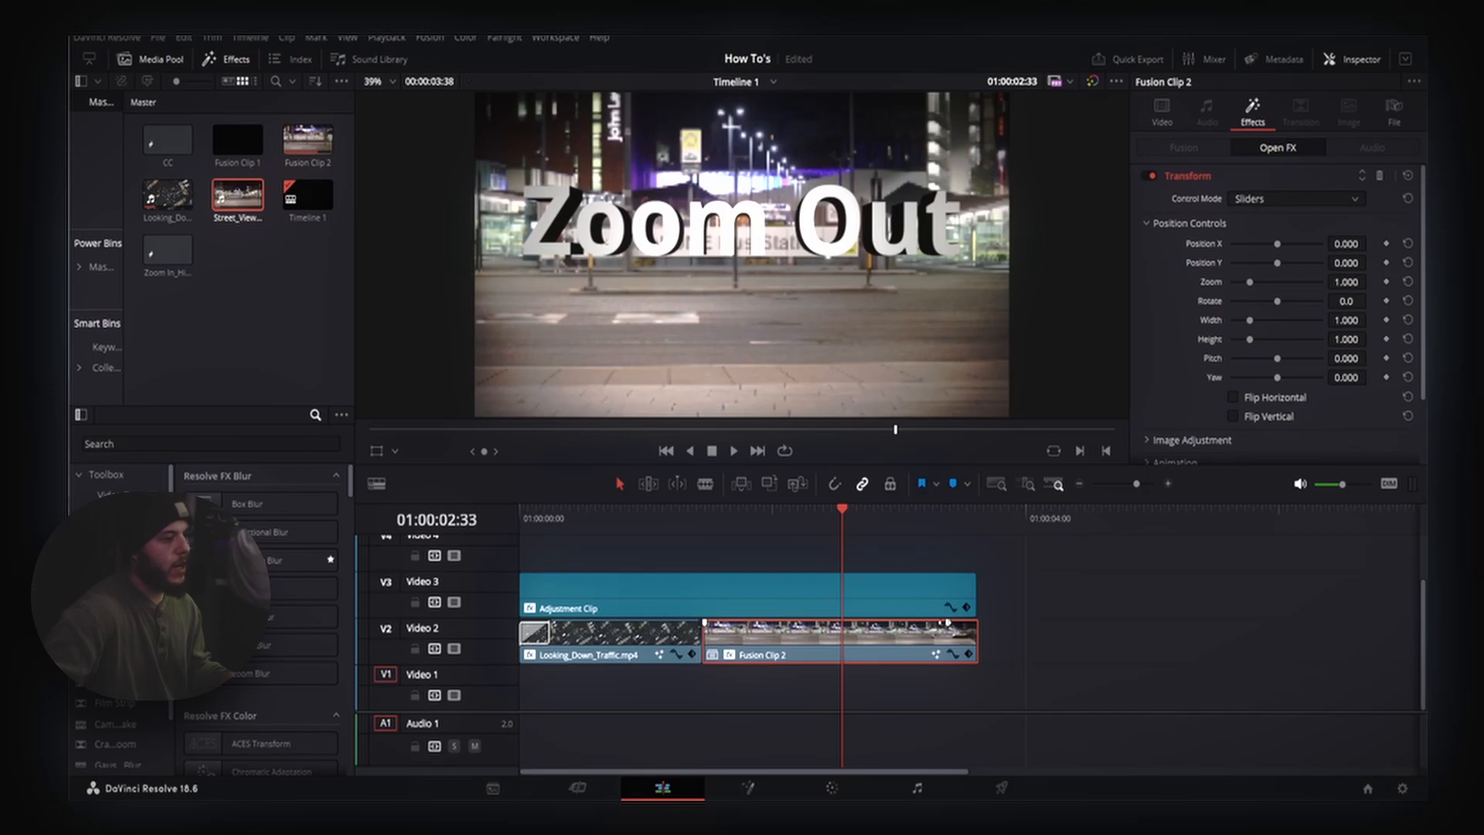
Step: Try a fade-out at the end of Fusion Clip 2 on Video 2 and reset its length to zero
click(981, 632)
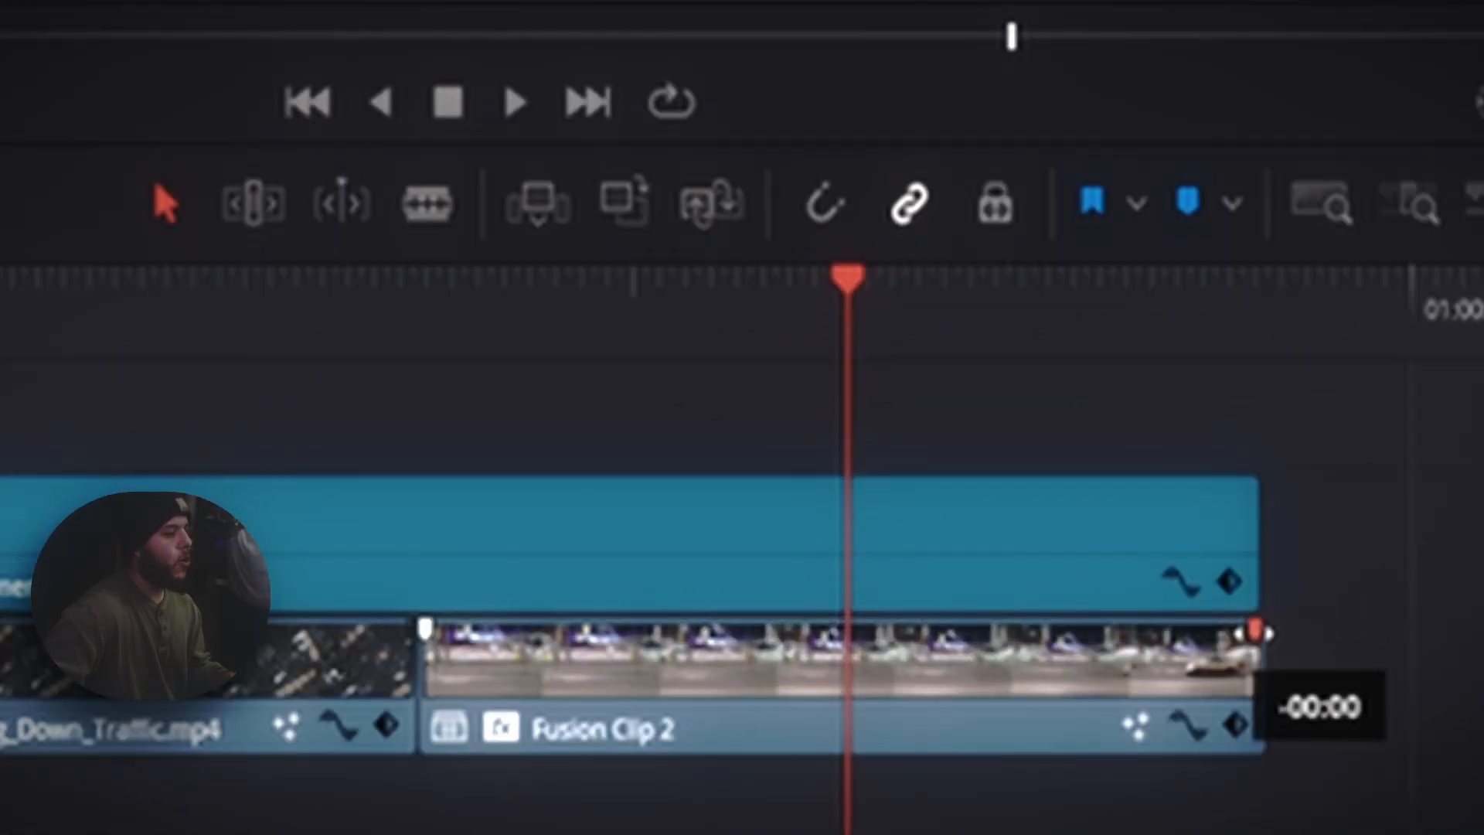
drag(976, 622, 948, 622)
drag(1175, 630, 1256, 628)
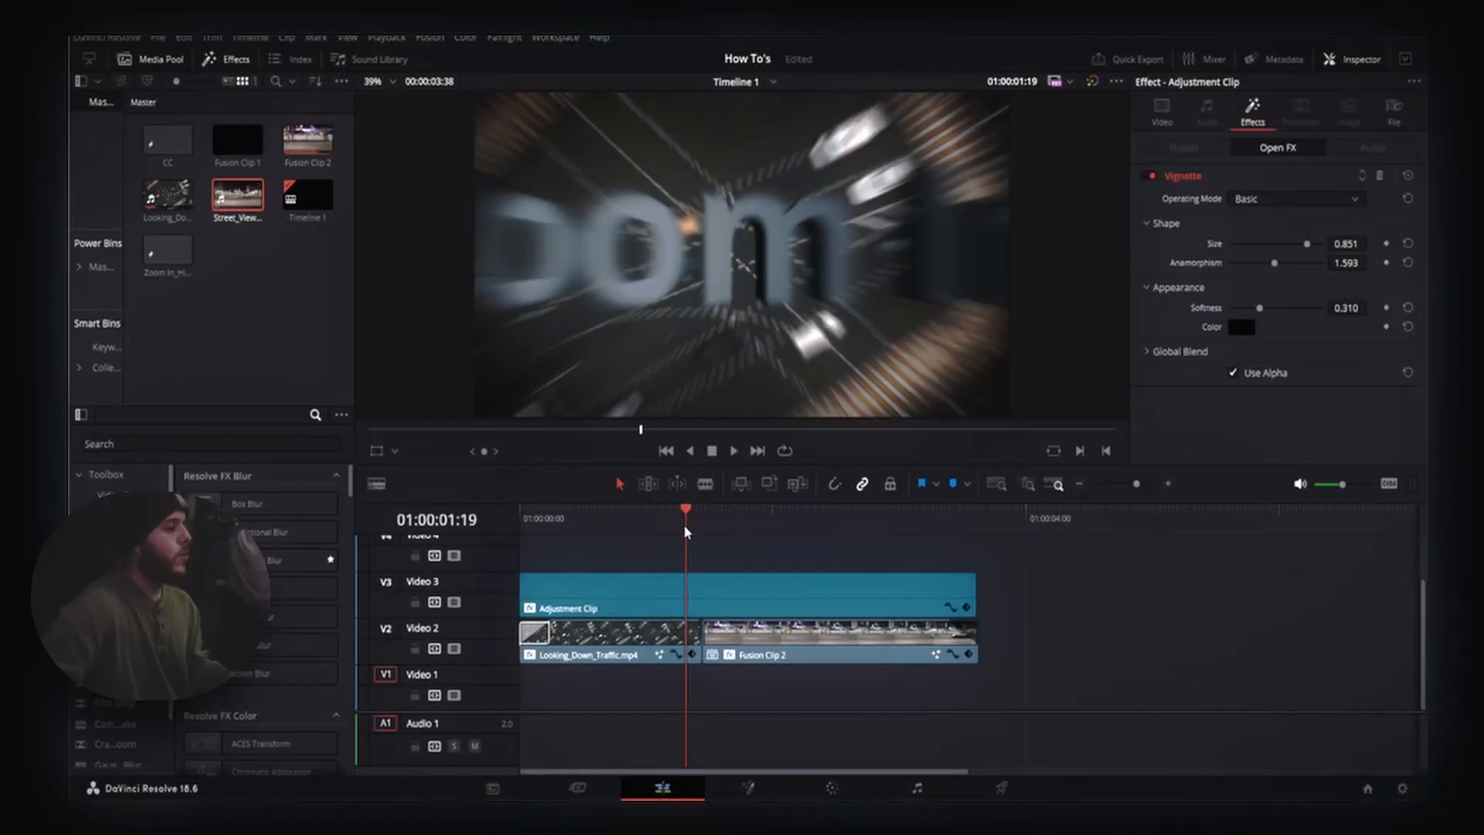
Step: Play Timeline 1 from its start and scrub Fusion Clip 2 between 01:00:03:20 and 01:00:02:23 to review the title animation
drag(684, 528, 507, 531)
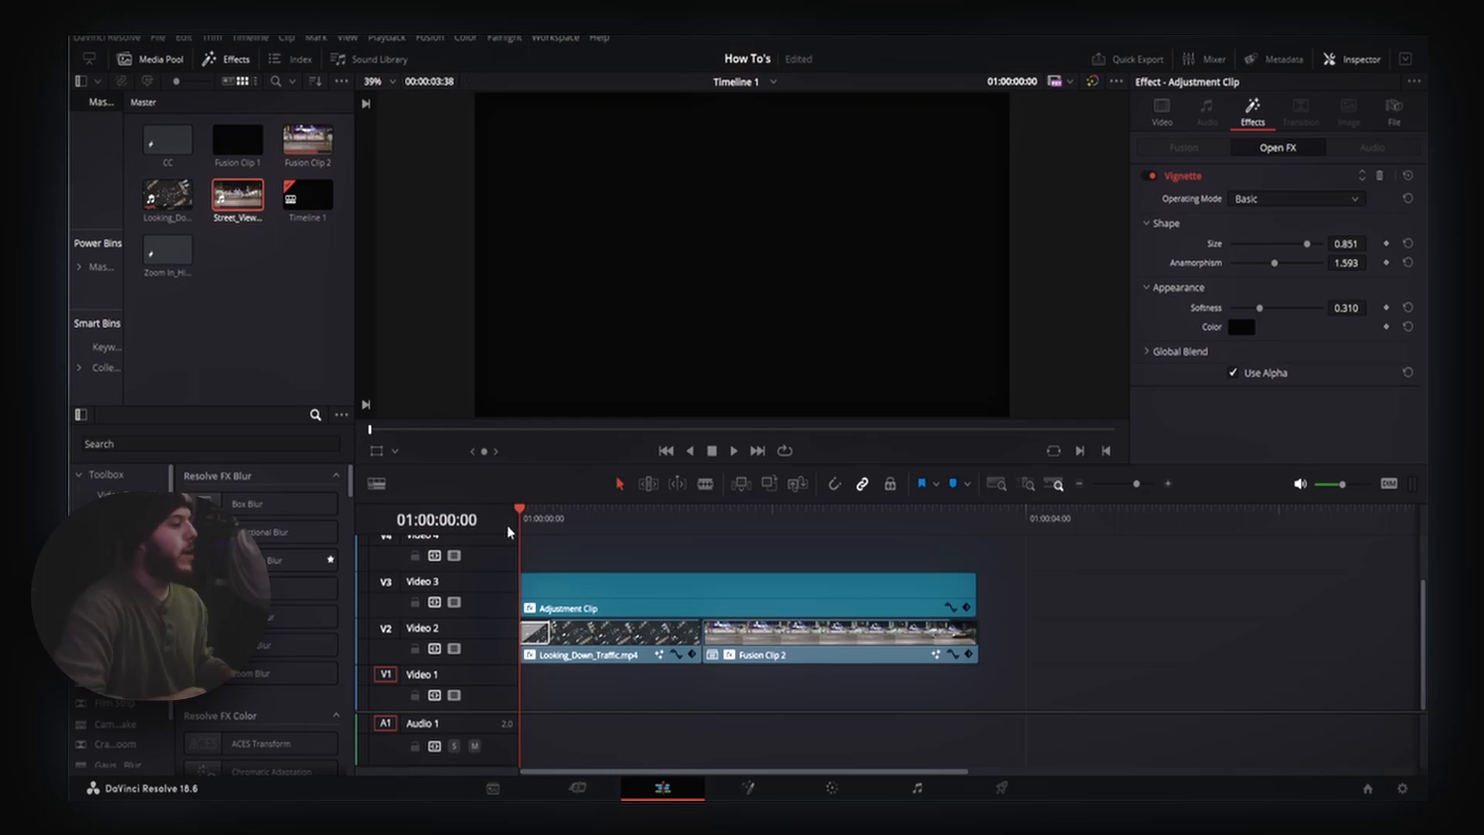
key(space)
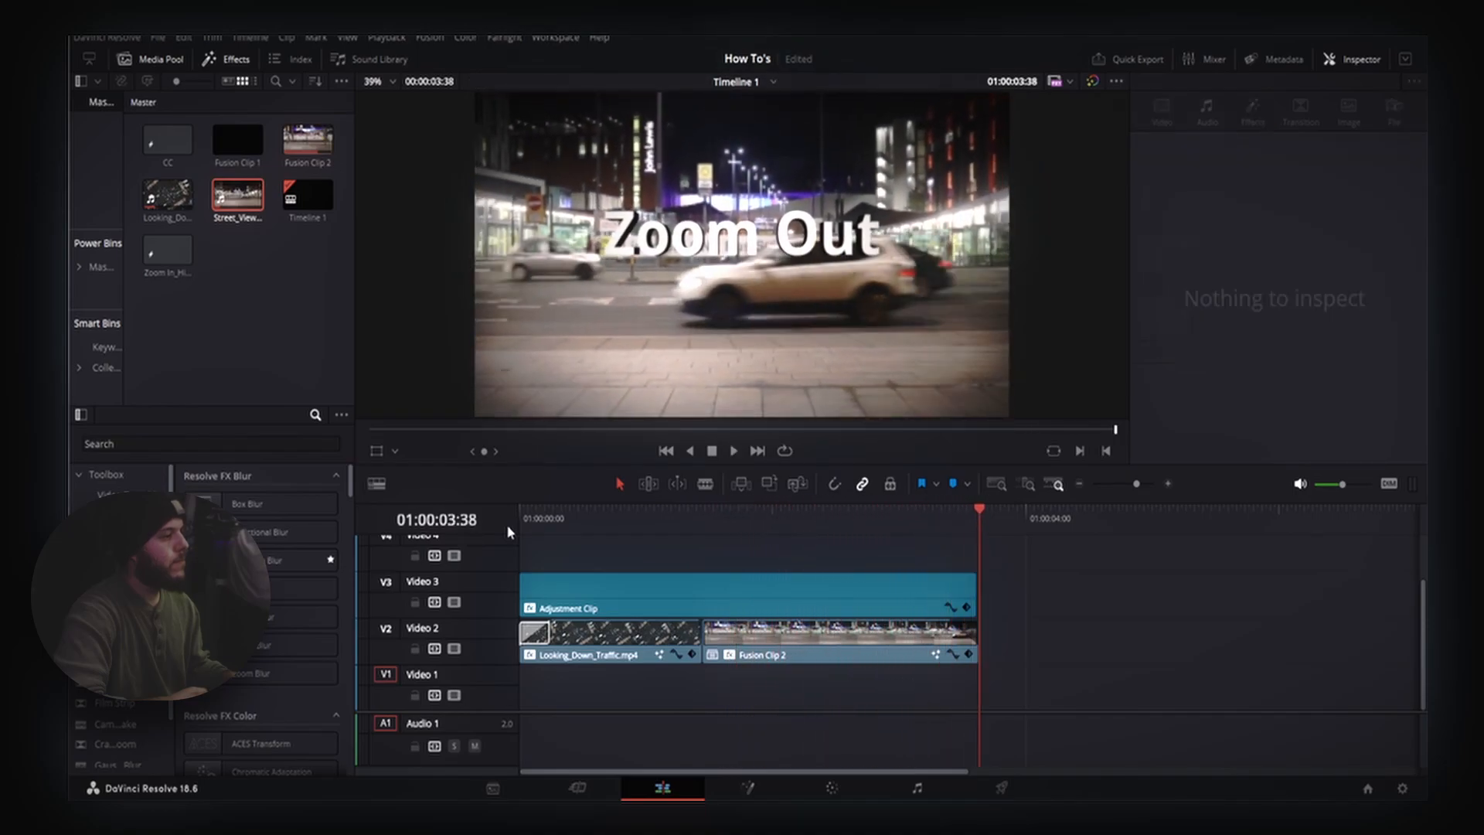
click(800, 528)
drag(798, 530, 940, 528)
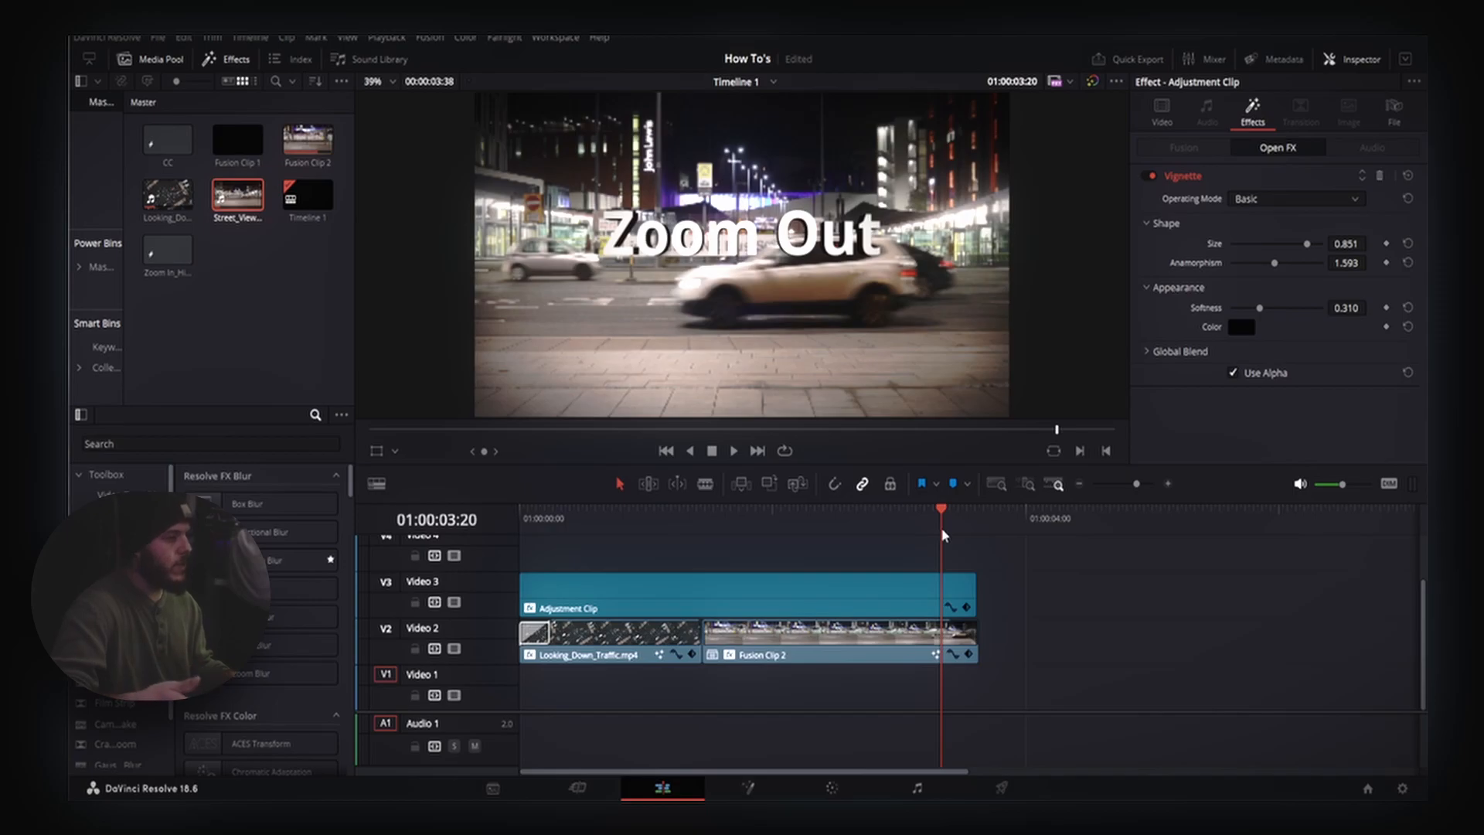
drag(943, 510, 928, 517)
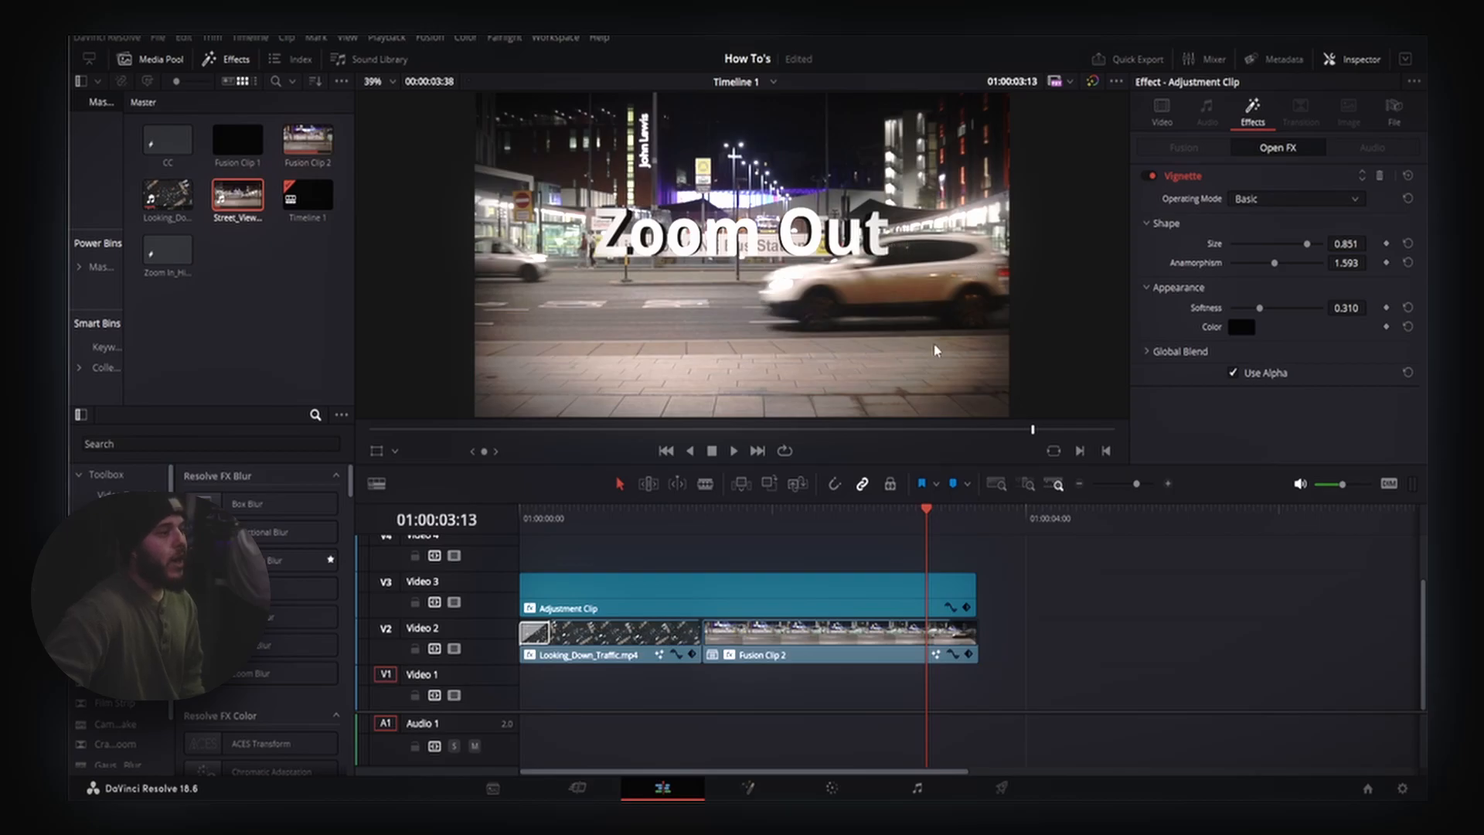
drag(925, 516, 842, 504)
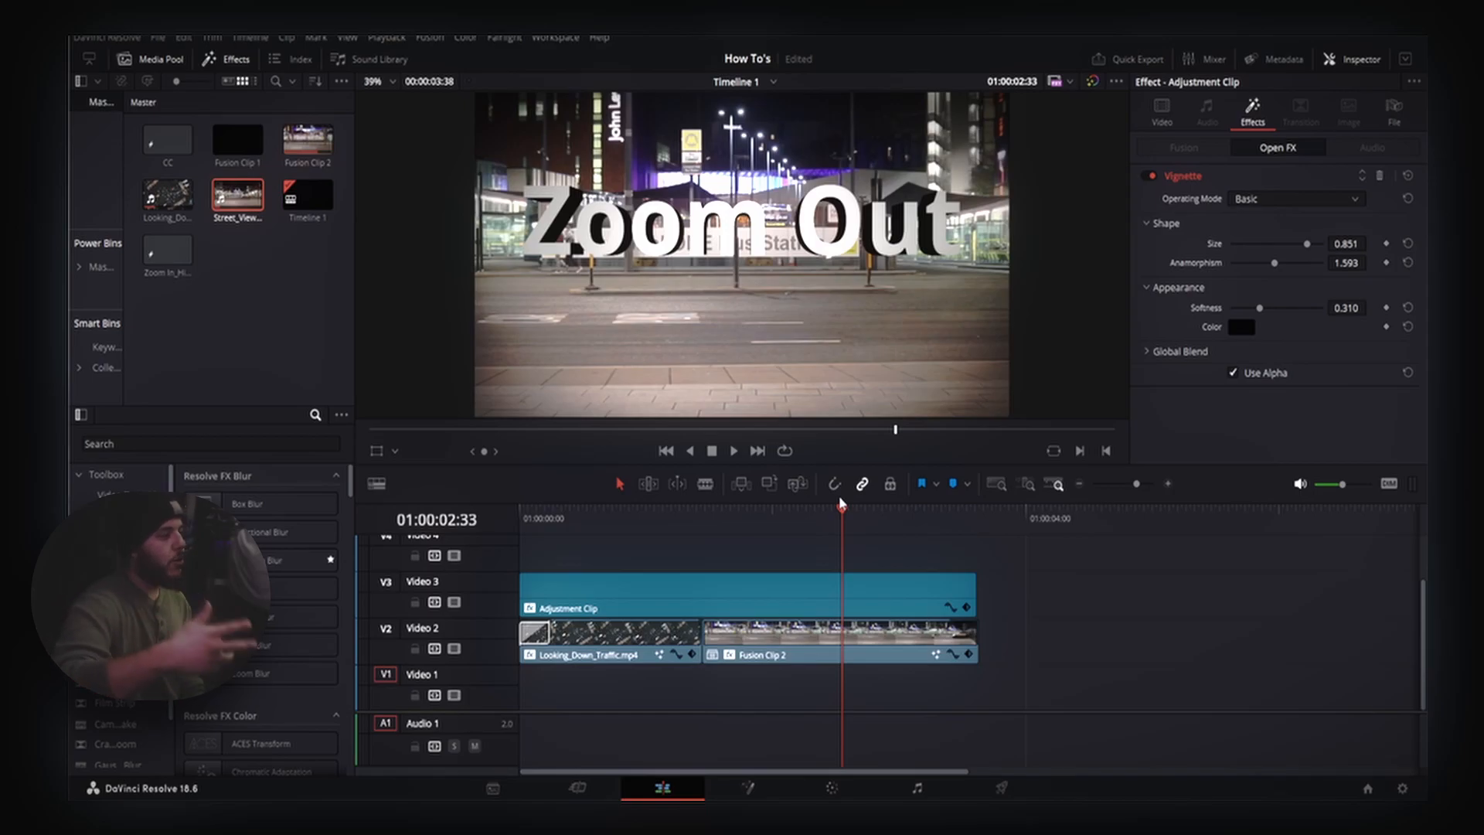
mouse_move(840, 514)
mouse_down()
mouse_move(917, 529)
mouse_move(971, 516)
mouse_move(823, 503)
mouse_up()
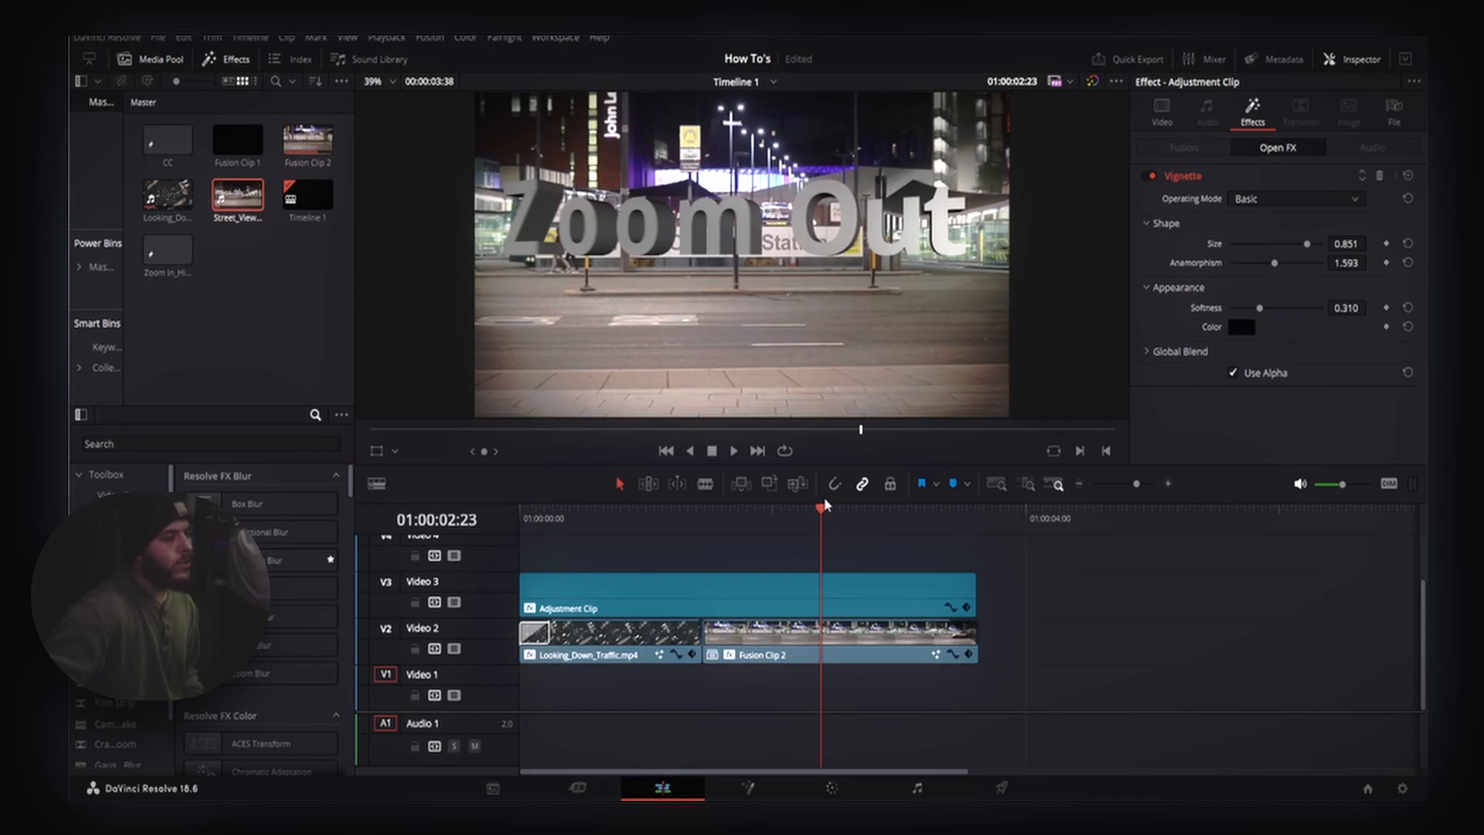